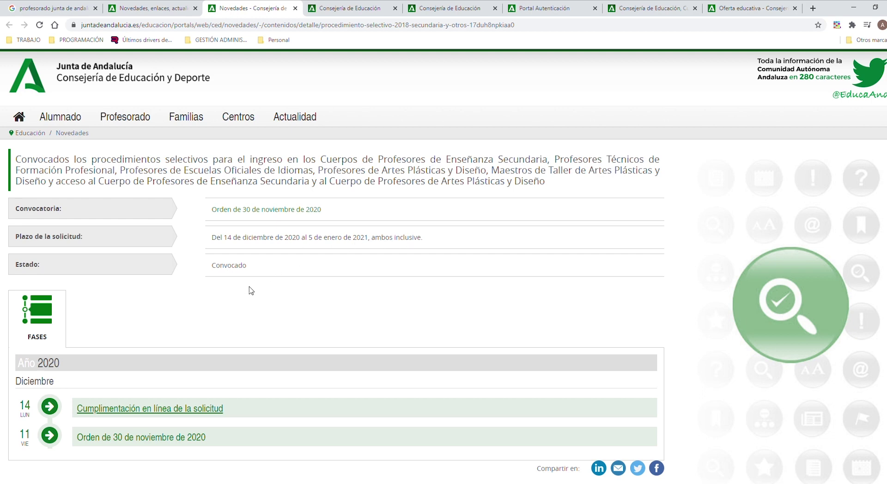
Review the selection procedure's dates and phases and open the online application link "Cumplimentación en línea de la solicitud"
{"action": "scroll", "coordinate": [258, 289], "scroll_direction": "down", "scroll_amount": 2}
{"action": "scroll", "coordinate": [416, 270], "scroll_direction": "up", "scroll_amount": 2}
{"action": "scroll", "coordinate": [218, 367], "scroll_direction": "down", "scroll_amount": 2}
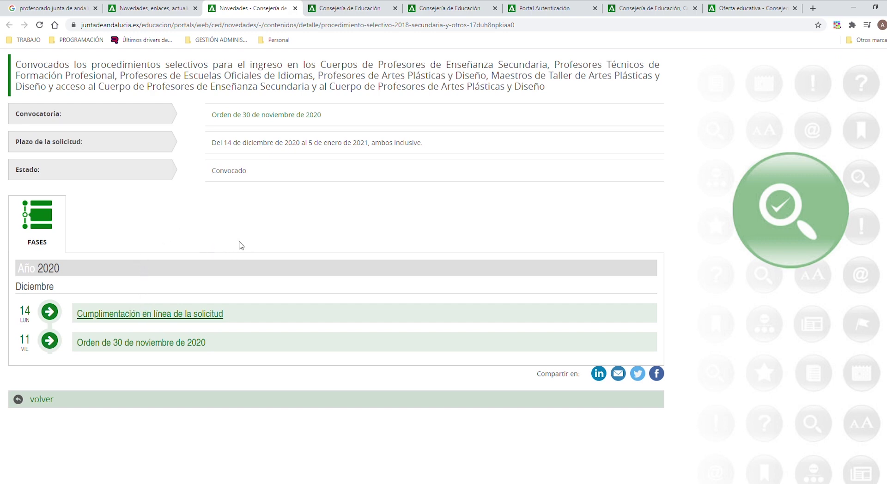
{"action": "scroll", "coordinate": [239, 245], "scroll_direction": "up", "scroll_amount": 2}
{"action": "scroll", "coordinate": [235, 257], "scroll_direction": "down", "scroll_amount": 3}
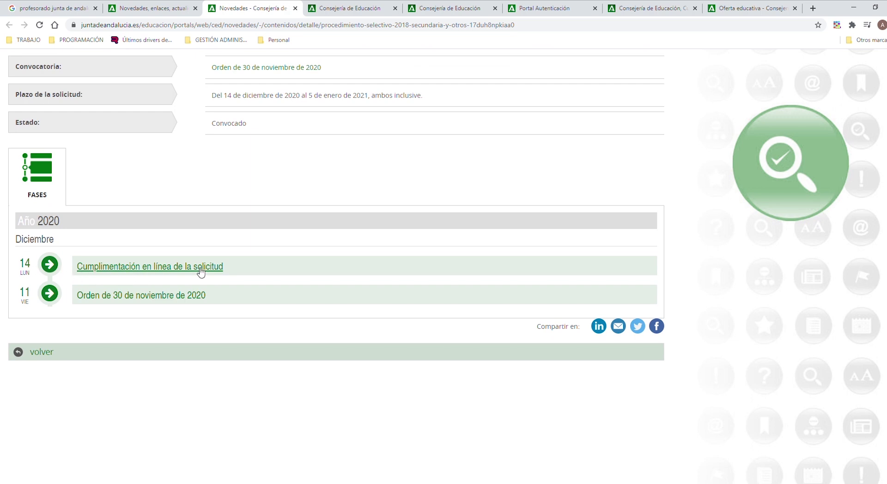
{"action": "left_click", "coordinate": [375, 6]}
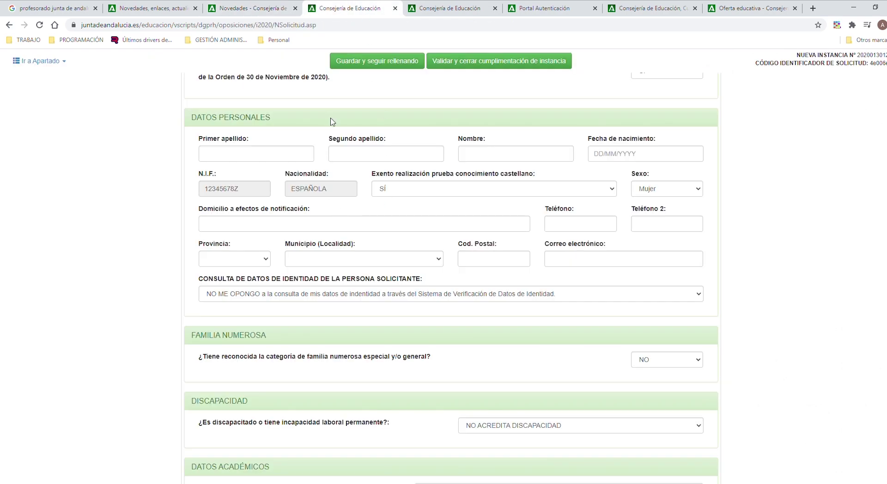
{"action": "left_click", "coordinate": [268, 8]}
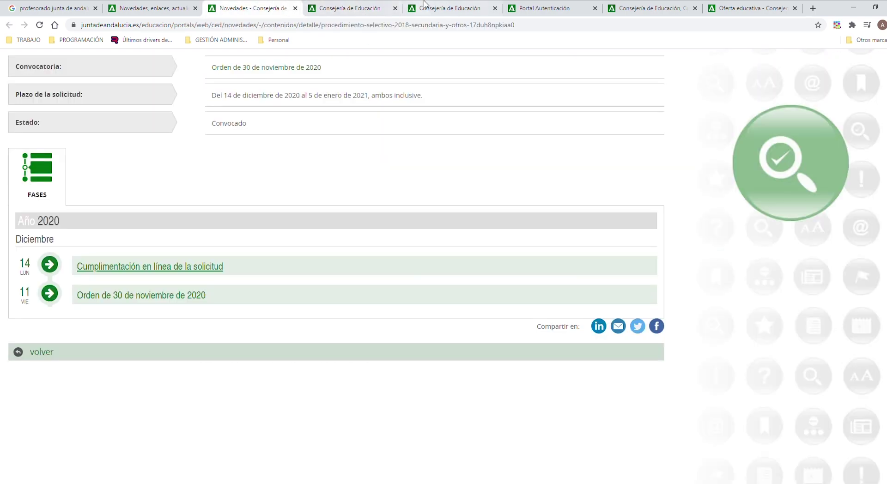
{"action": "left_click", "coordinate": [182, 266]}
Look over the application process instructions and graphic summary and enter through the access for external staff
{"action": "scroll", "coordinate": [415, 296], "scroll_direction": "down", "scroll_amount": 15}
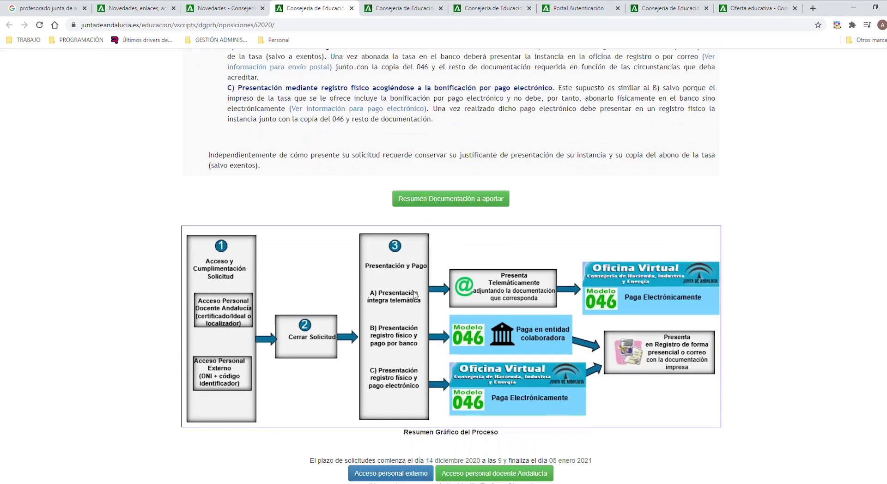
{"action": "scroll", "coordinate": [415, 296], "scroll_direction": "down", "scroll_amount": 1}
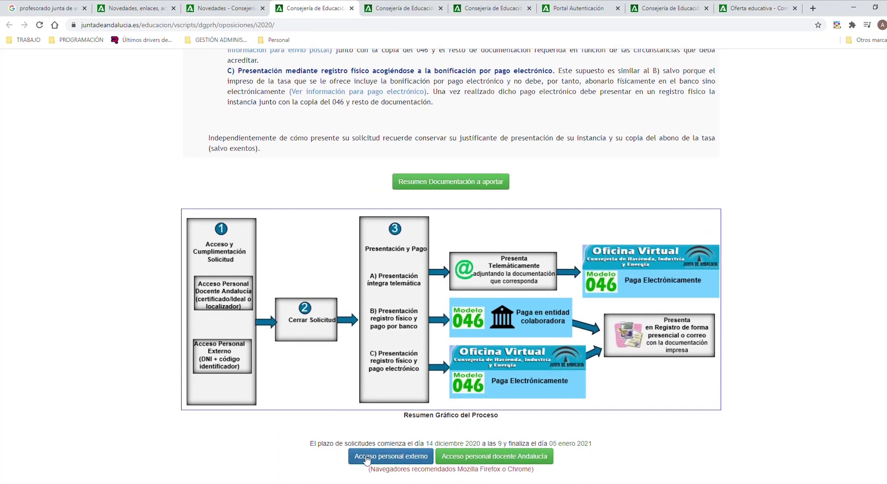
{"action": "scroll", "coordinate": [380, 180], "scroll_direction": "up", "scroll_amount": 15}
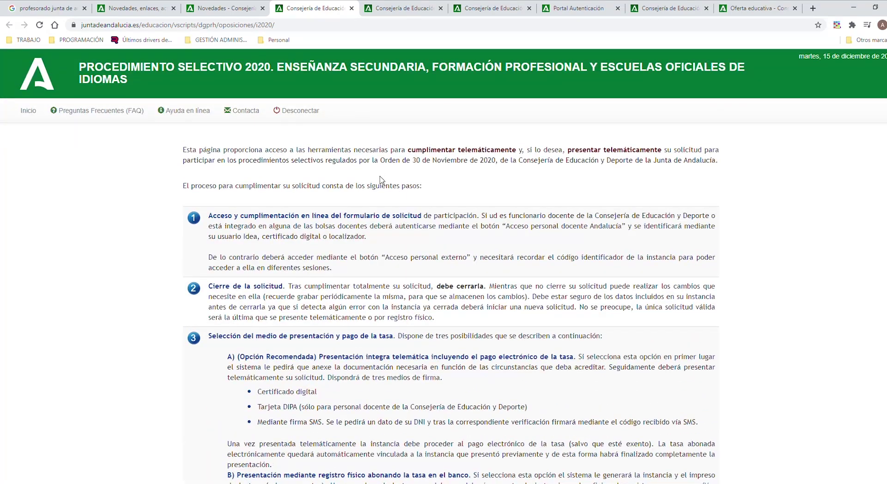
{"action": "scroll", "coordinate": [380, 180], "scroll_direction": "down", "scroll_amount": 15}
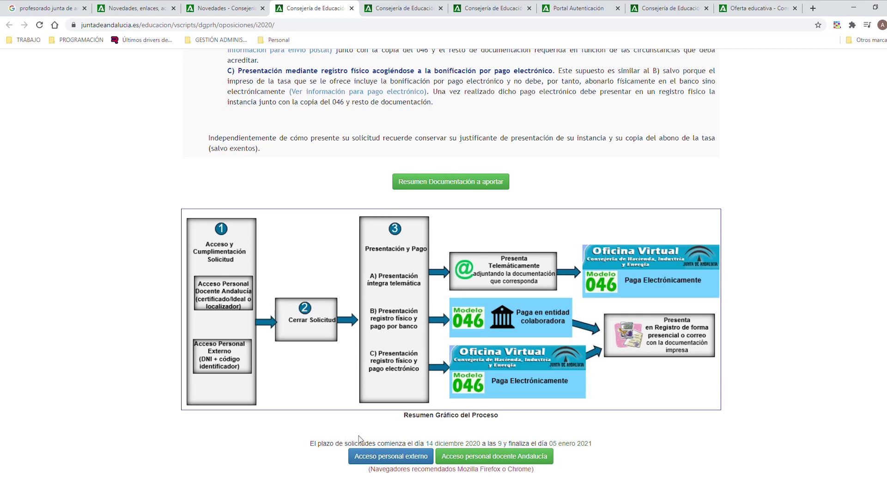
{"action": "left_click", "coordinate": [402, 457]}
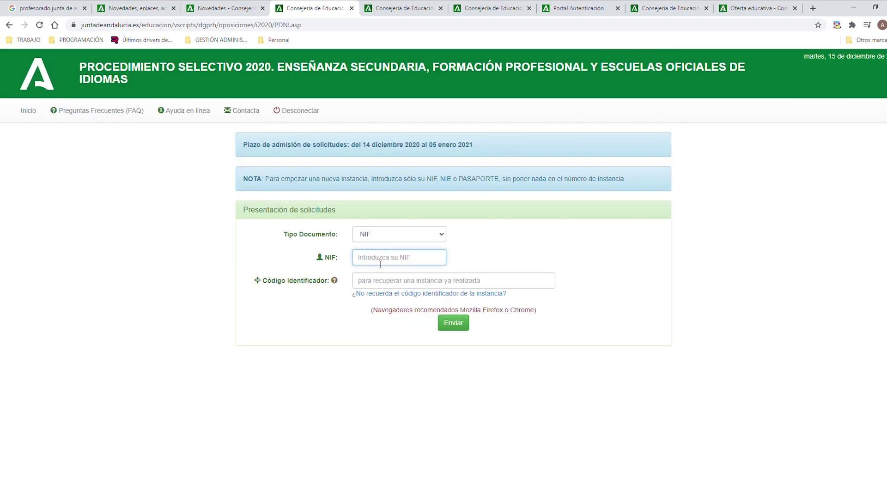
Enter the applicant's NIF, leave the identifier code blank, and submit to start a new application
{"action": "type", "text": "12345678z"}
{"action": "left_click", "coordinate": [507, 249]}
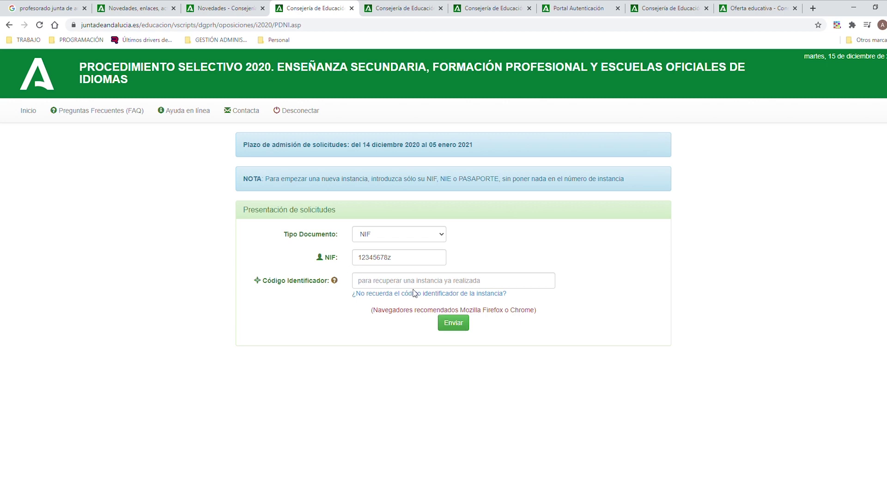
{"action": "left_click", "coordinate": [453, 322]}
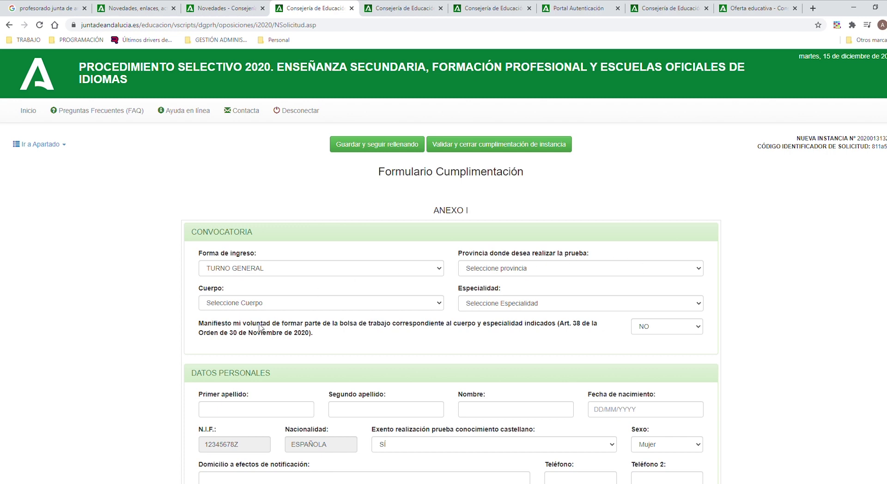
Look over the application form, keep the entry mode as TURNO GENERAL, and set the exam province to Granada
{"action": "scroll", "coordinate": [334, 321], "scroll_direction": "down", "scroll_amount": 1}
{"action": "scroll", "coordinate": [346, 227], "scroll_direction": "up", "scroll_amount": 1}
{"action": "scroll", "coordinate": [432, 269], "scroll_direction": "down", "scroll_amount": 20}
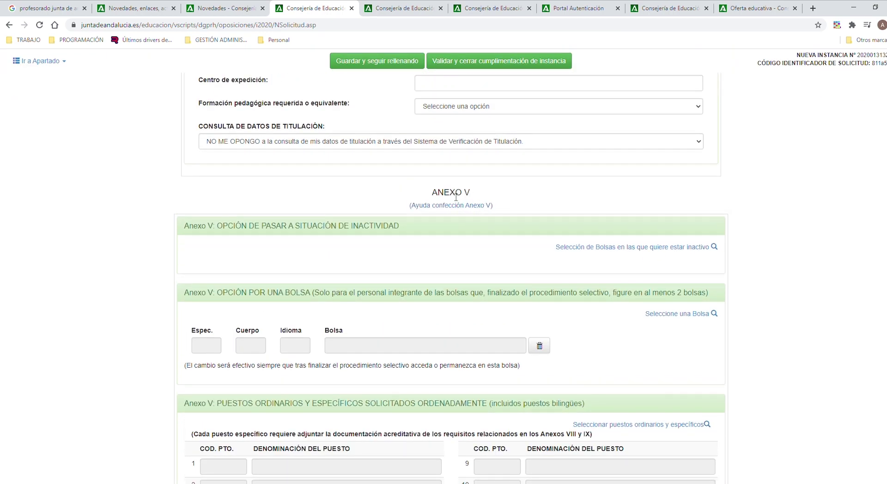
{"action": "scroll", "coordinate": [458, 302], "scroll_direction": "up", "scroll_amount": 20}
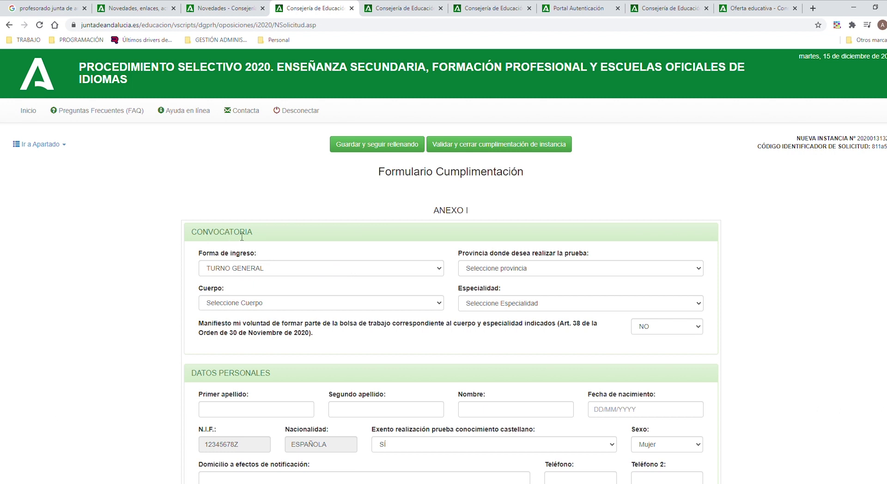
{"action": "left_click", "coordinate": [361, 272]}
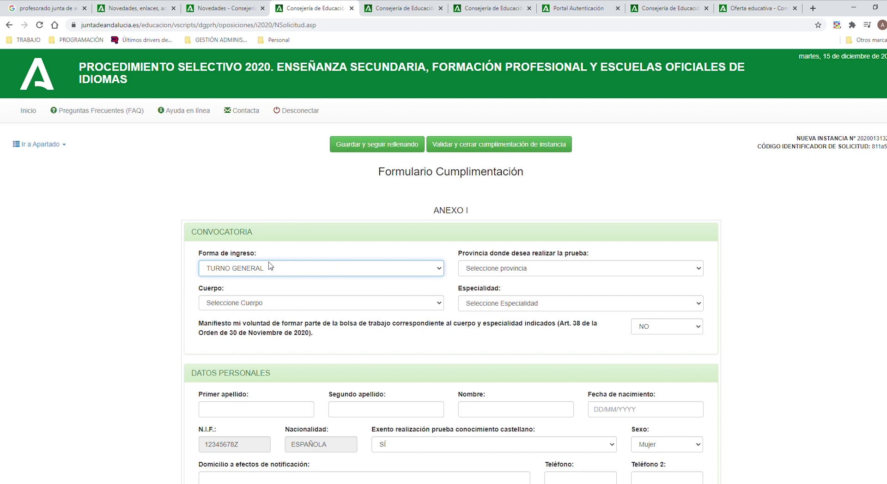
{"action": "left_click", "coordinate": [563, 272]}
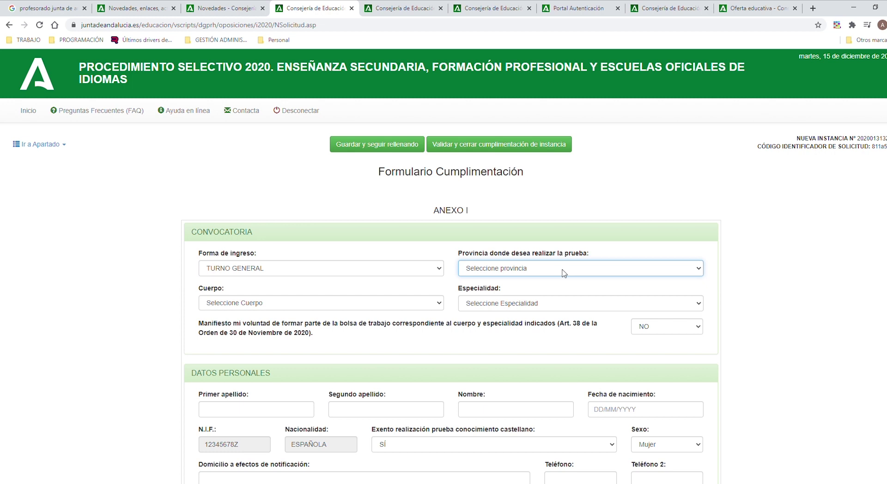
{"action": "key", "text": "g"}
{"action": "left_click", "coordinate": [454, 287]}
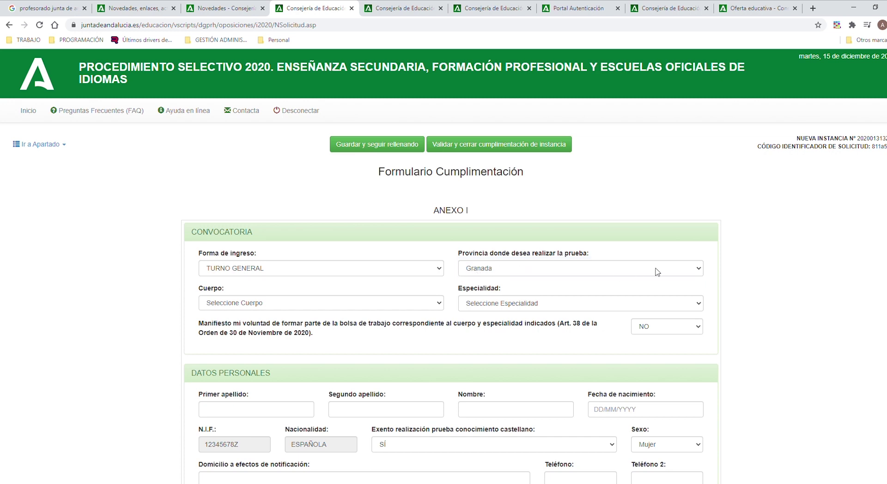
{"action": "left_click", "coordinate": [524, 271]}
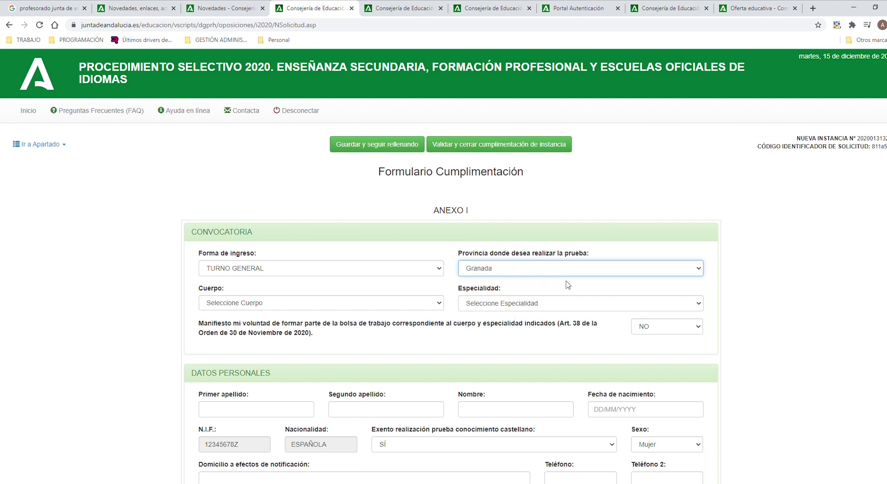
{"action": "left_click", "coordinate": [706, 283]}
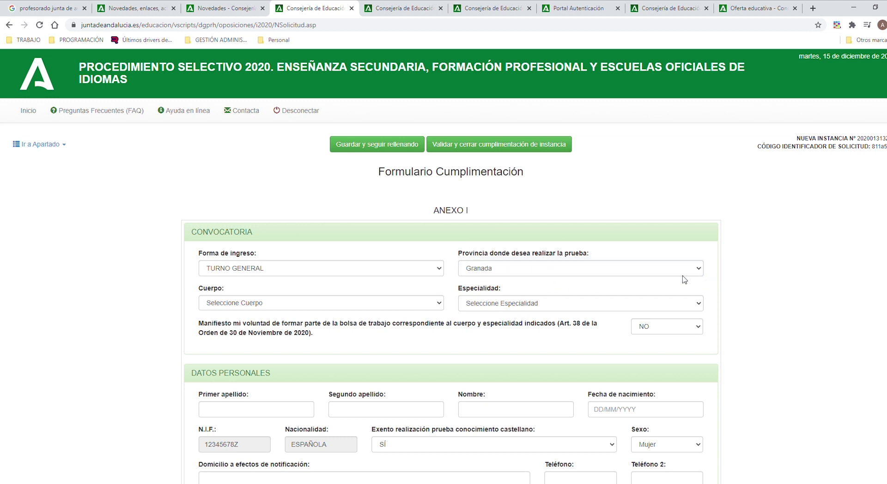
{"action": "left_click", "coordinate": [484, 271]}
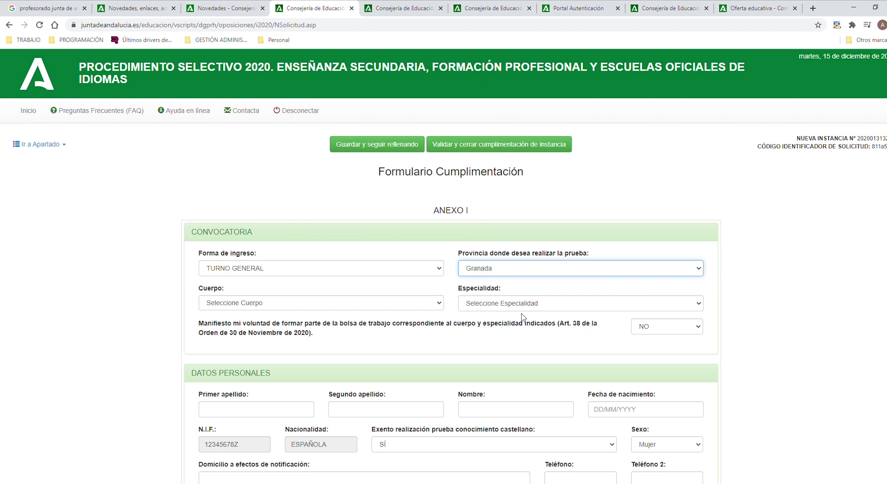
{"action": "left_click", "coordinate": [453, 292]}
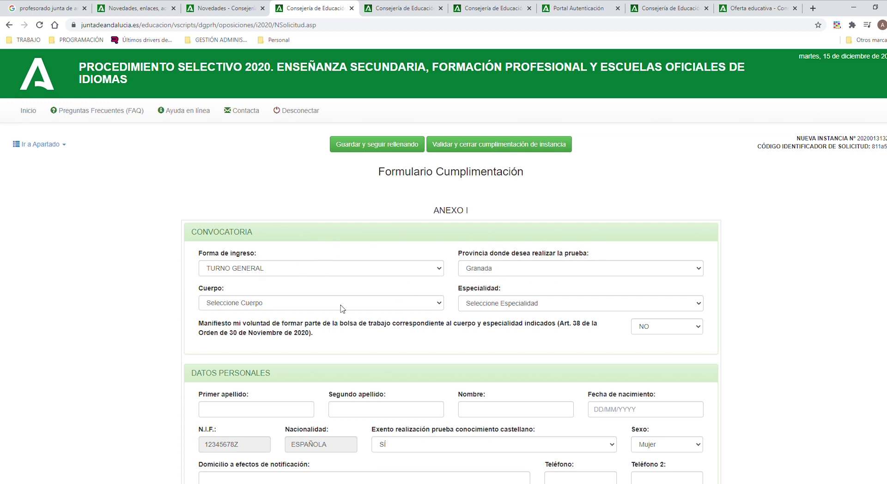
Set the Cuerpo to PROFESORES DE ENSEÑANZA SECUNDARIA and view the specialties offered for it
{"action": "left_click", "coordinate": [259, 301]}
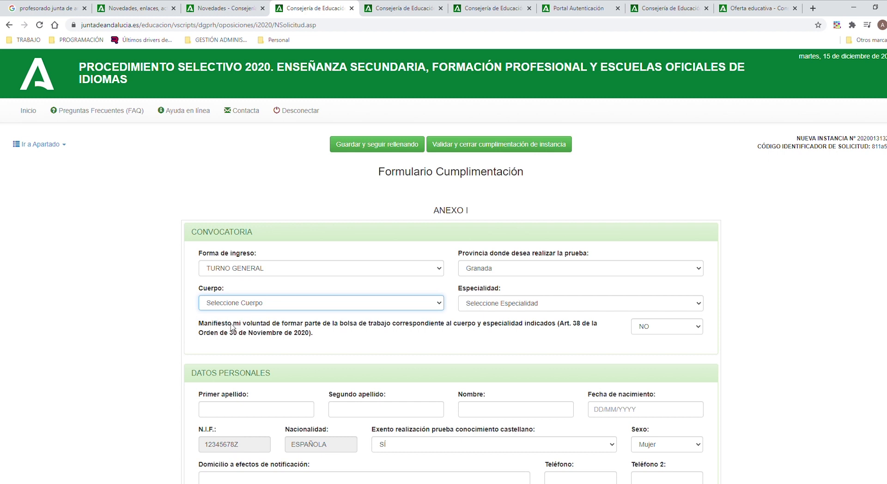
{"action": "left_click", "coordinate": [288, 328]}
{"action": "left_click", "coordinate": [533, 305]}
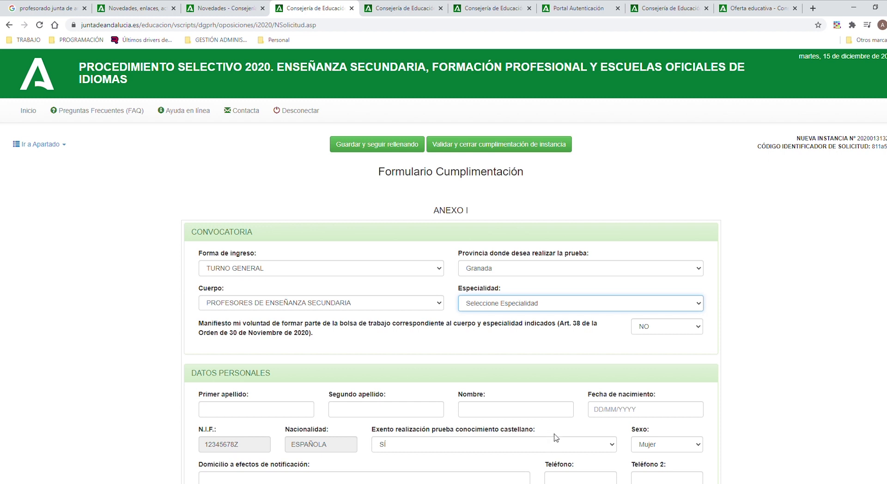
Set the Cuerpo to PROFESORES TEC. DE FORMACION PROFESIONAL and the Especialidad to PROCESOS DE GESTIÓN ADMINISTRATIVA
{"action": "left_click", "coordinate": [376, 308]}
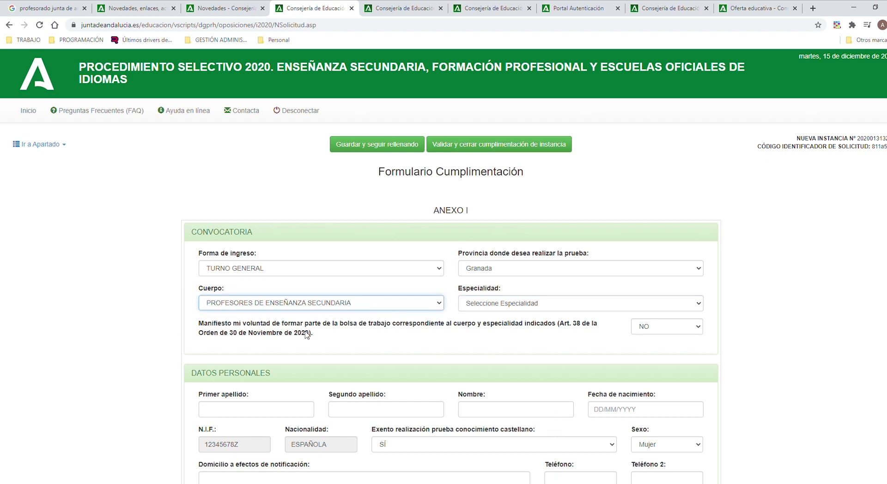
{"action": "key", "text": "Down"}
{"action": "key", "text": "Tab"}
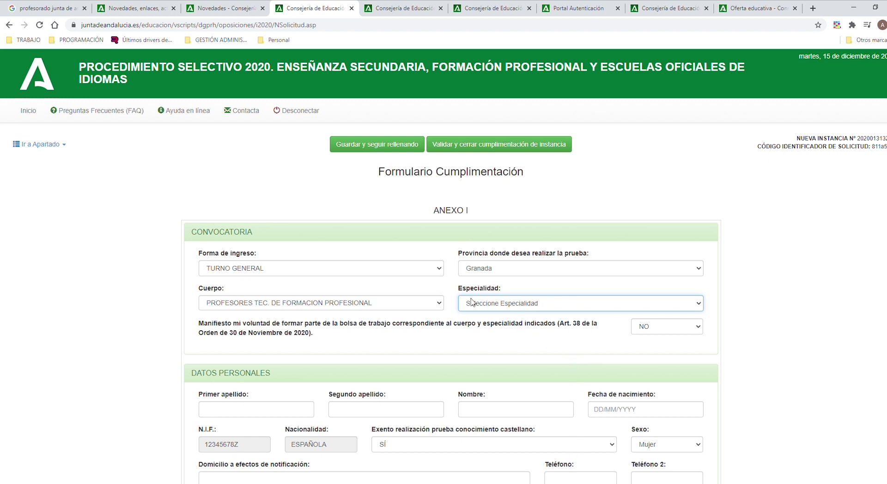
{"action": "left_click", "coordinate": [429, 306]}
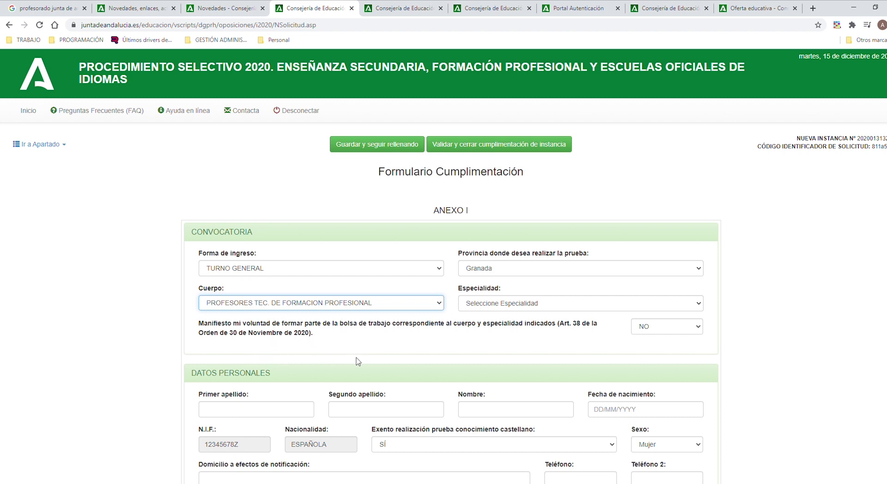
{"action": "left_click", "coordinate": [448, 299]}
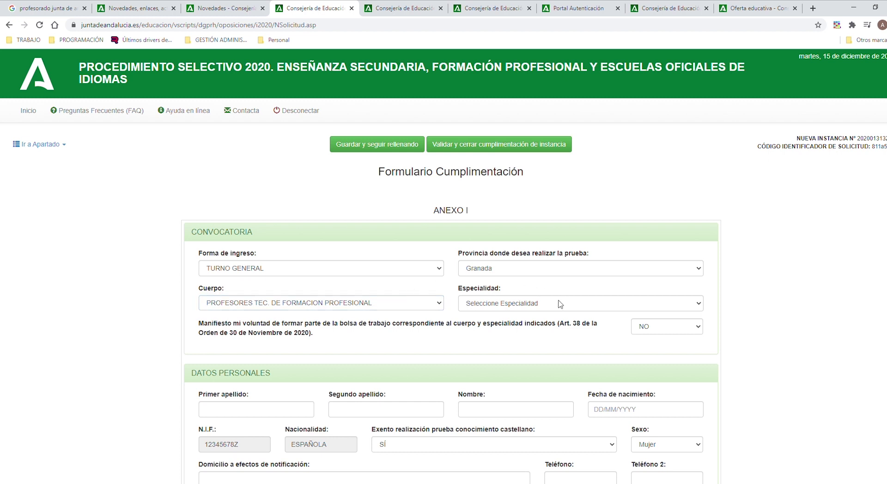
{"action": "left_click", "coordinate": [379, 305]}
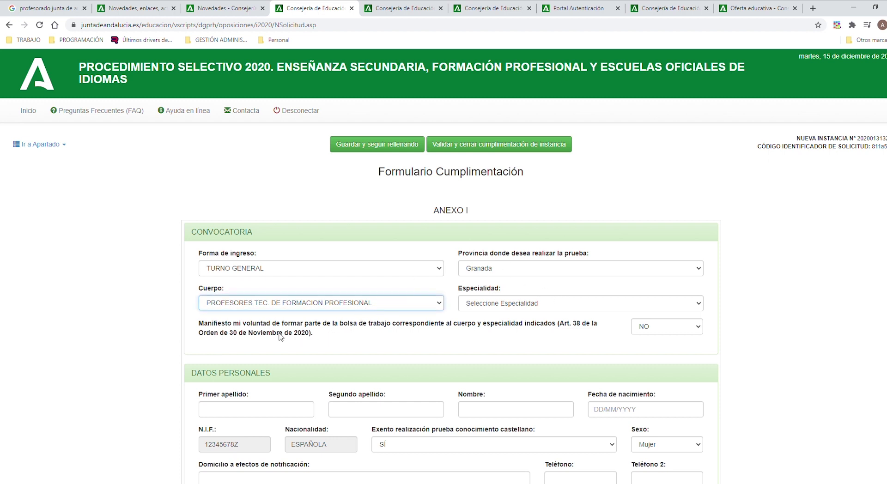
{"action": "left_click", "coordinate": [519, 304]}
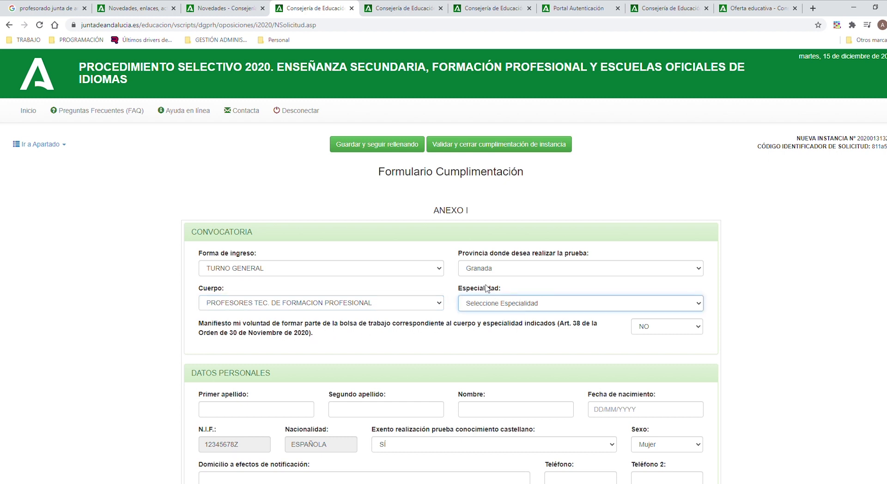
{"action": "left_click", "coordinate": [585, 458]}
{"action": "left_click", "coordinate": [549, 352]}
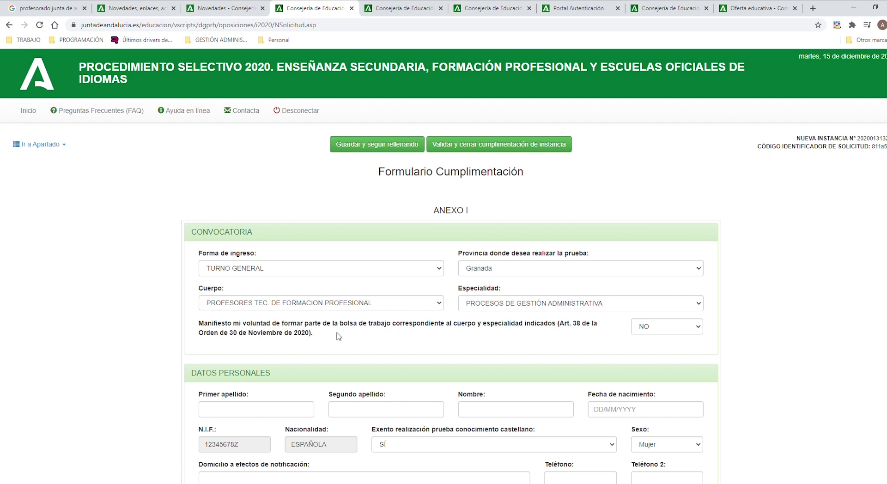
Answer SÍ to joining the job pool for the chosen body and specialty, and SÍ to joining the bilingual job pool
{"action": "left_click", "coordinate": [699, 328]}
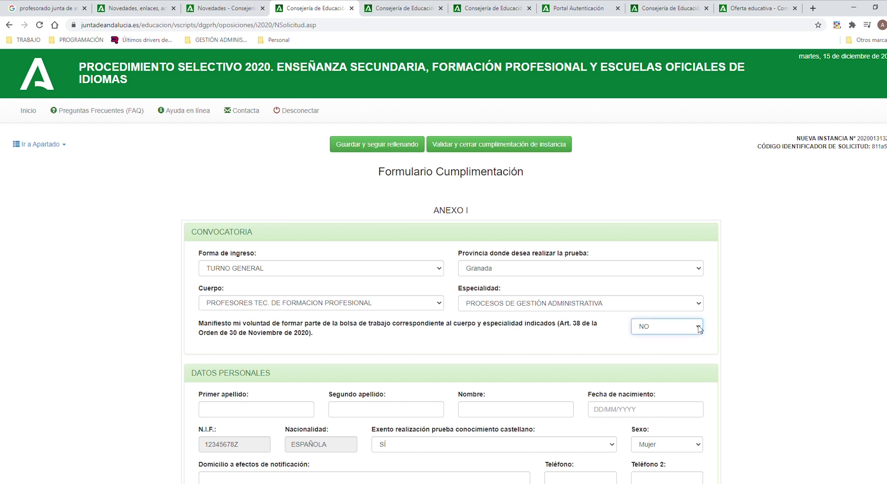
{"action": "left_click", "coordinate": [671, 349]}
{"action": "left_click", "coordinate": [582, 342]}
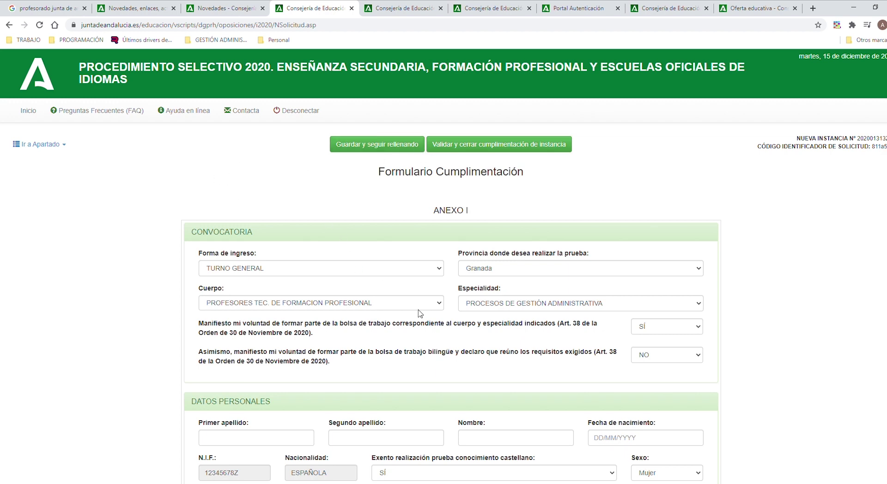
{"action": "scroll", "coordinate": [433, 372], "scroll_direction": "down", "scroll_amount": 1}
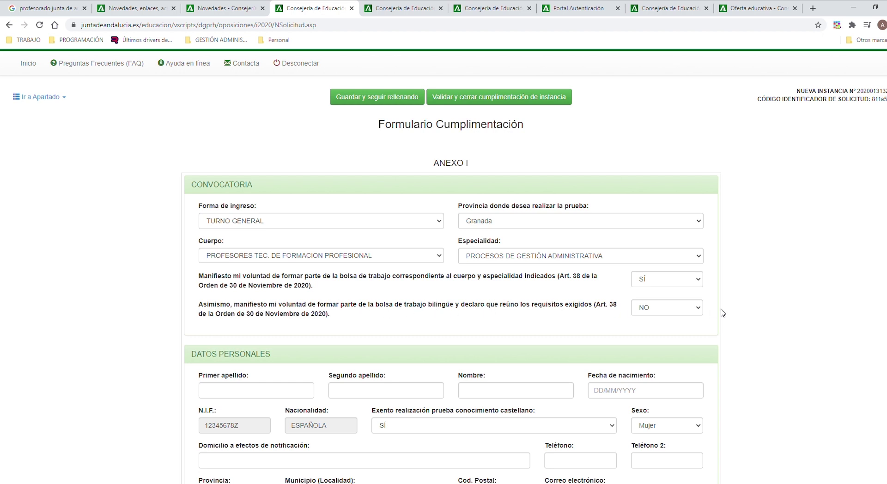
{"action": "left_click", "coordinate": [698, 311]}
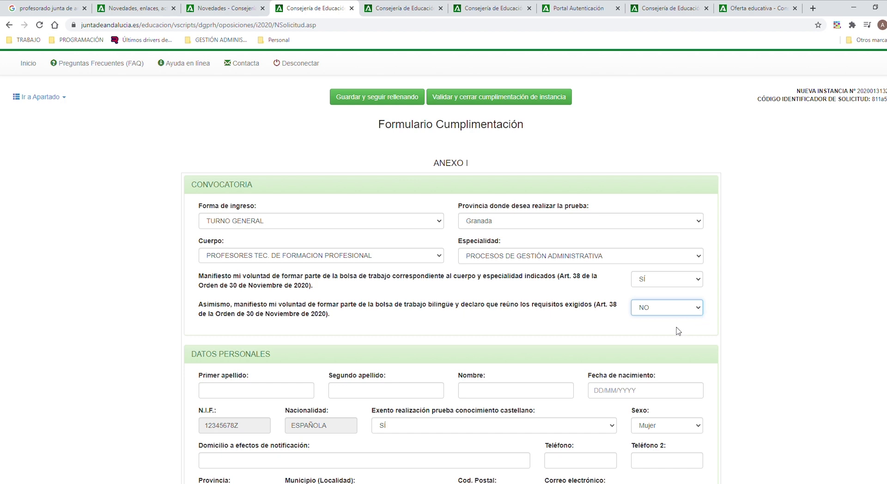
{"action": "left_click", "coordinate": [590, 330]}
{"action": "scroll", "coordinate": [372, 313], "scroll_direction": "down", "scroll_amount": 1}
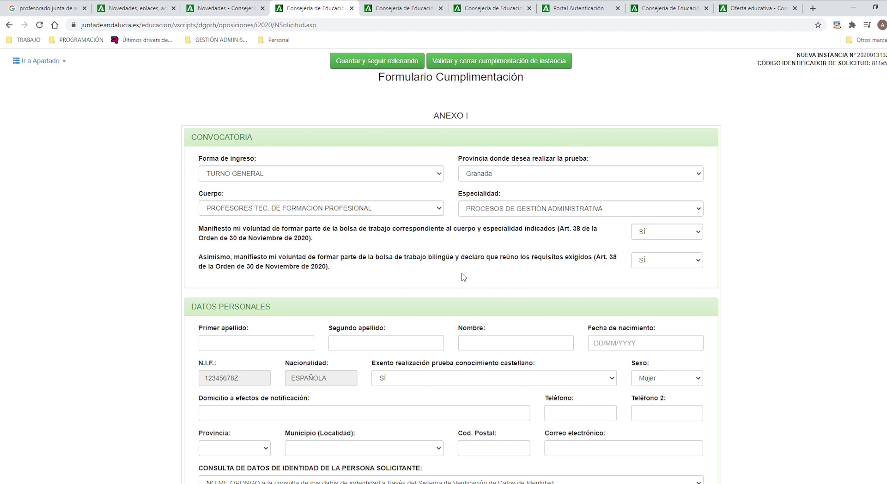
Set the Forma de ingreso to RESERVA DE DISCAPACIDAD and view the Cuerpo and Especialidad options offered for it
{"action": "left_click", "coordinate": [435, 179]}
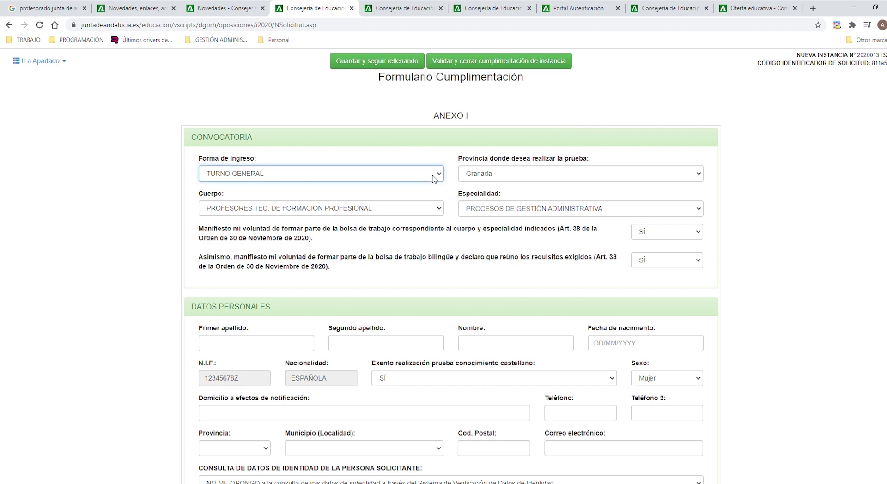
{"action": "left_click", "coordinate": [388, 196]}
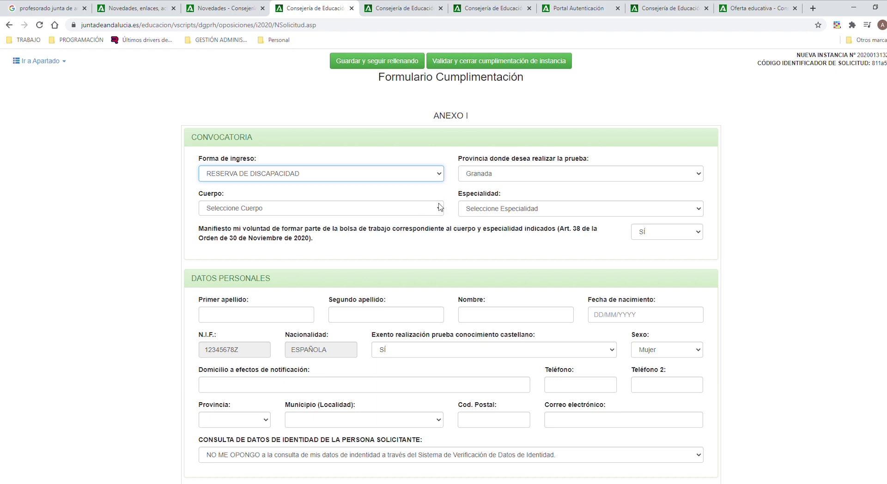
{"action": "left_click", "coordinate": [417, 208]}
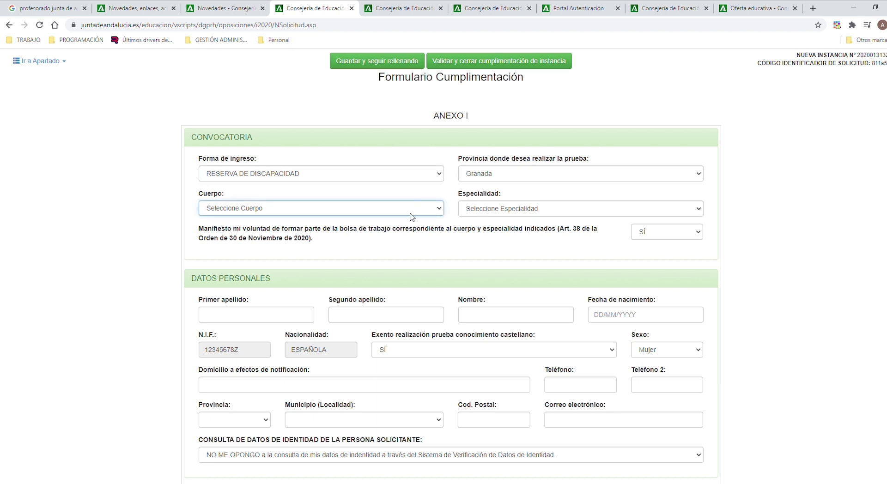
{"action": "left_click", "coordinate": [629, 215]}
{"action": "left_click", "coordinate": [561, 250]}
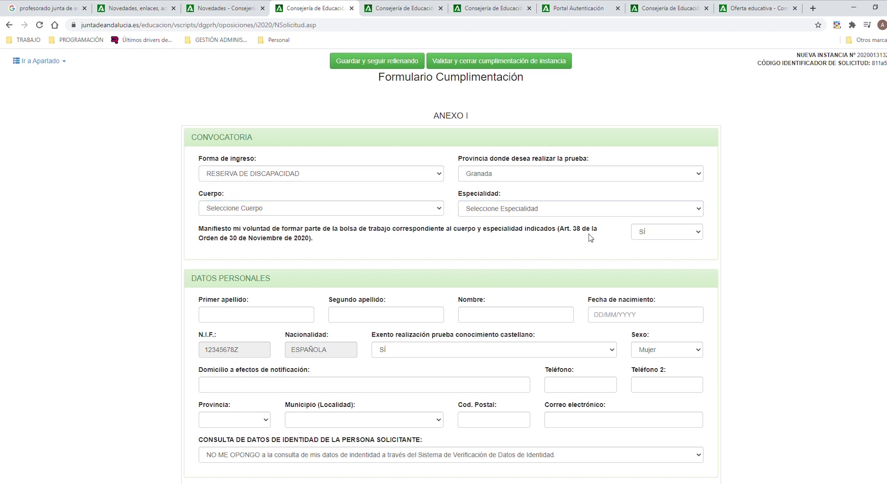
Set the Forma de ingreso to TURNO GENERAL and the Cuerpo to PROFESORES TEC. DE FORMACION PROFESIONAL
{"action": "left_click", "coordinate": [439, 174]}
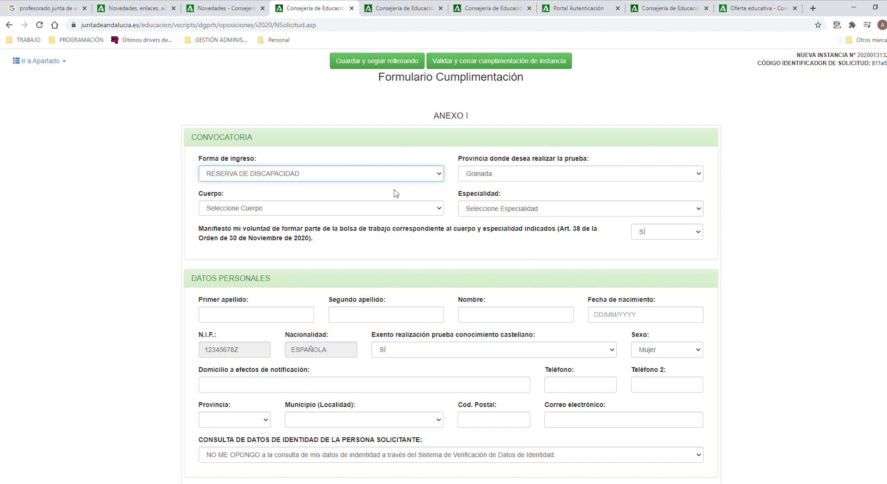
{"action": "left_click", "coordinate": [395, 193]}
{"action": "left_click", "coordinate": [401, 212]}
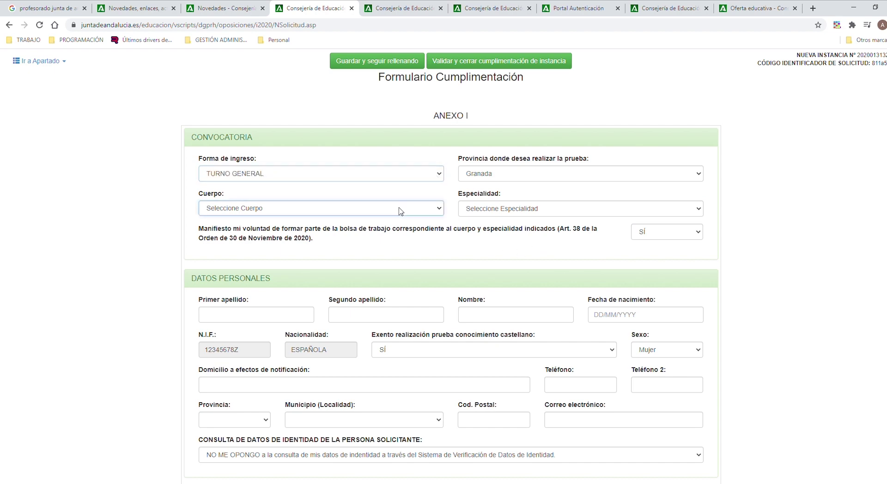
{"action": "left_click", "coordinate": [345, 241]}
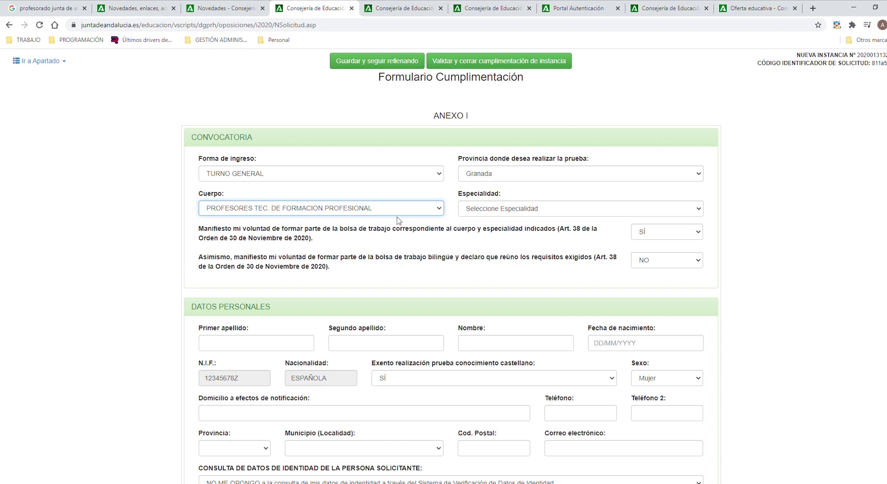
Set the Especialidad to PROCESOS DE GESTIÓN ADMINISTRATIVA and answer SÍ to joining the bilingual job pool
{"action": "left_click", "coordinate": [534, 210]}
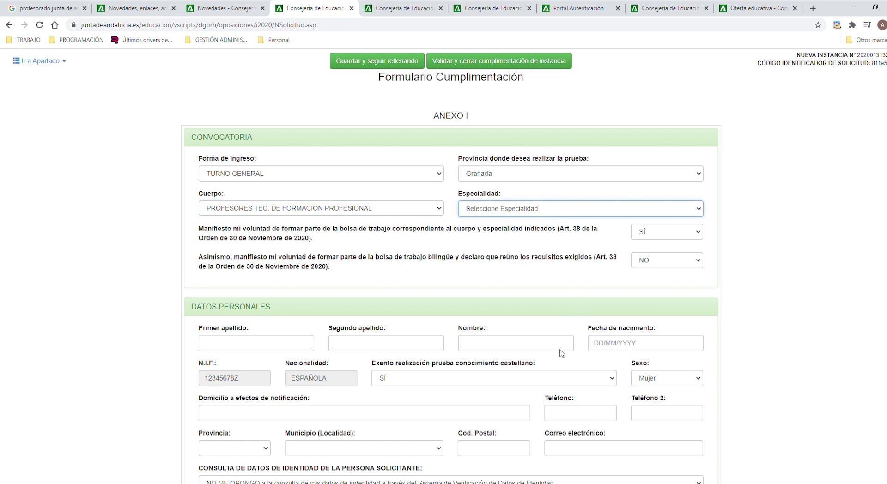
{"action": "left_click", "coordinate": [546, 370]}
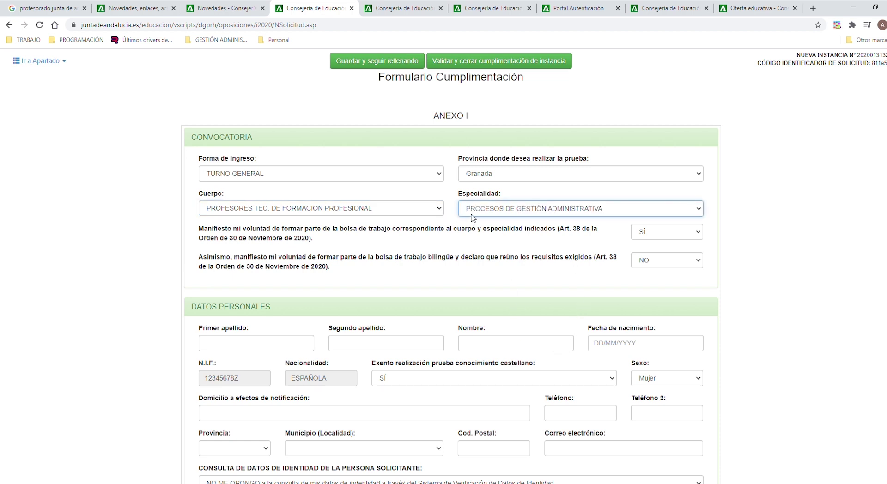
{"action": "left_click", "coordinate": [559, 281]}
{"action": "scroll", "coordinate": [402, 258], "scroll_direction": "down", "scroll_amount": 1}
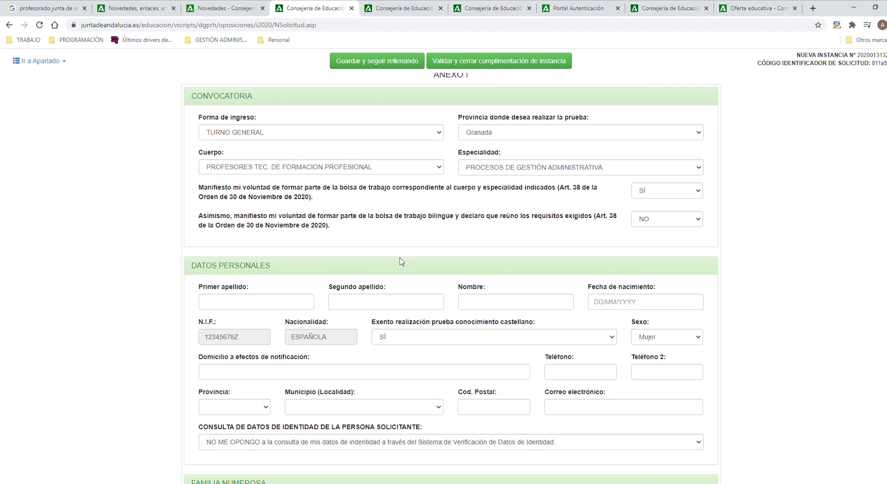
{"action": "left_click", "coordinate": [666, 213]}
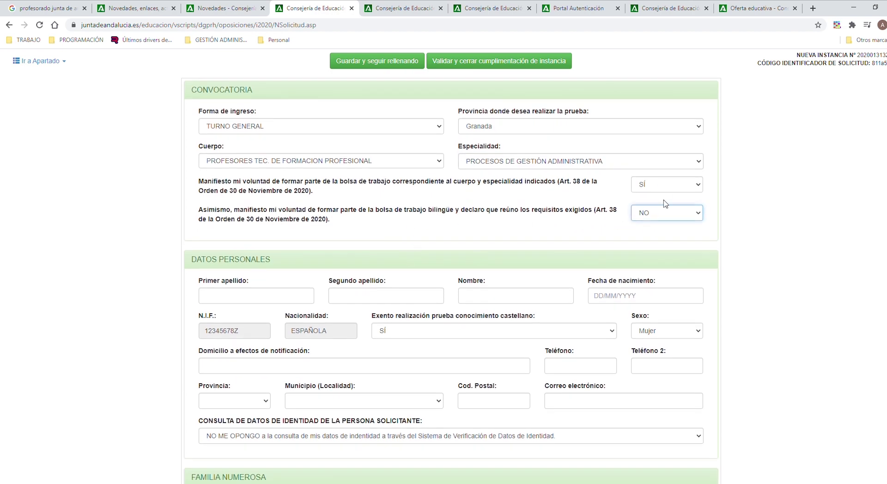
{"action": "left_click", "coordinate": [657, 238]}
{"action": "left_click_drag", "start_coordinate": [216, 214], "coordinate": [597, 213]}
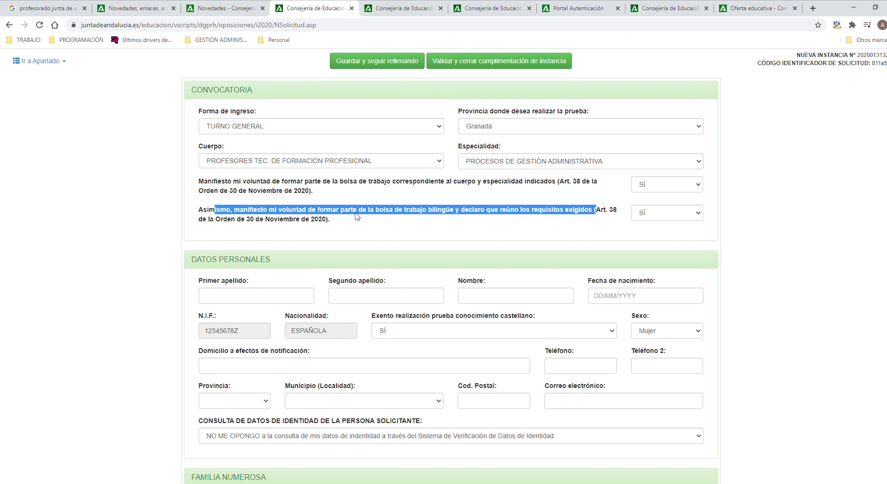
{"action": "left_click", "coordinate": [383, 222]}
Look over the DATOS PERSONALES fields and check the options for the Spanish language test exemption, keeping SÍ
{"action": "scroll", "coordinate": [431, 233], "scroll_direction": "down", "scroll_amount": 1}
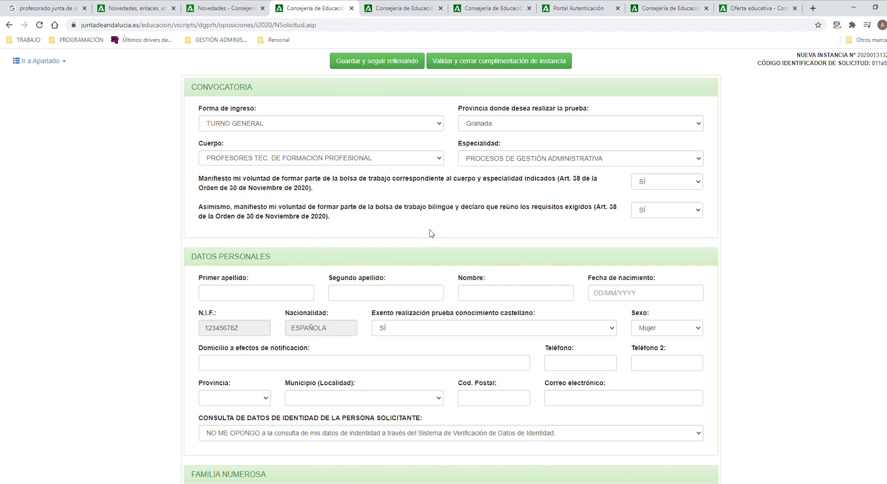
{"action": "scroll", "coordinate": [431, 233], "scroll_direction": "down", "scroll_amount": 2}
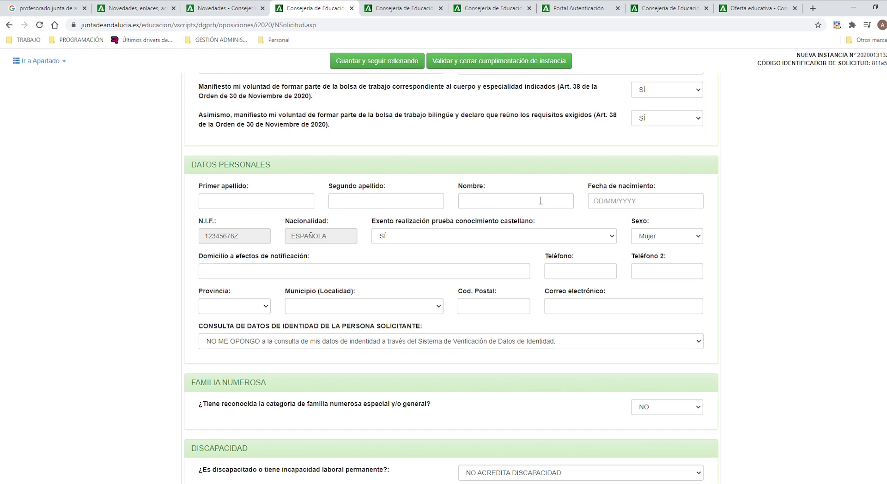
{"action": "scroll", "coordinate": [314, 259], "scroll_direction": "down", "scroll_amount": 1}
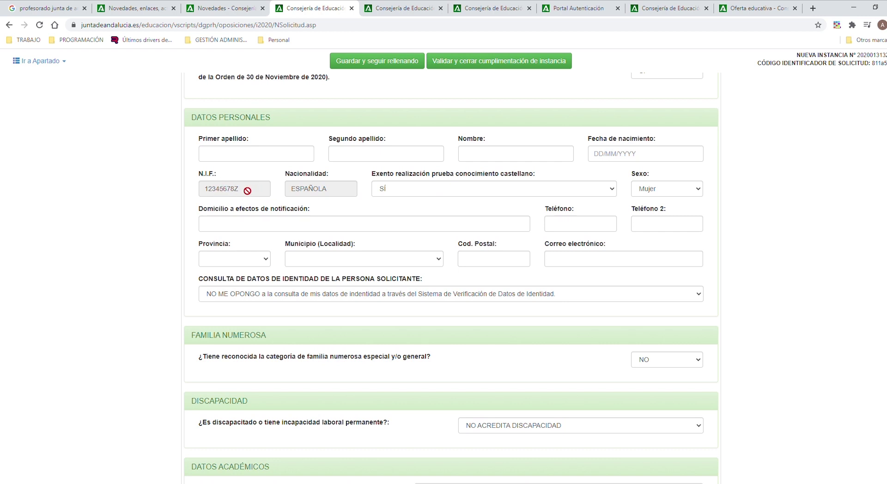
{"action": "left_click", "coordinate": [407, 191]}
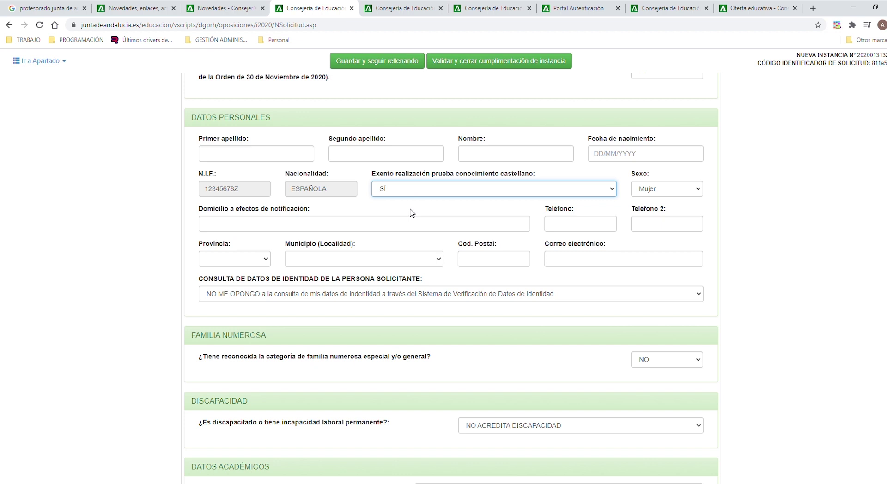
{"action": "key", "text": "Down"}
{"action": "key", "text": "Up"}
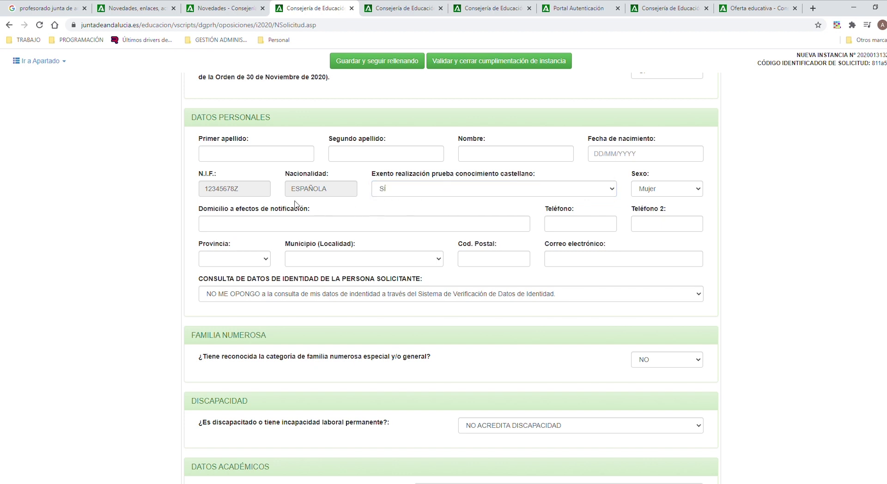
Review the options for the identity data consultation, keeping NO ME OPONGO, and look over the personal data section again
{"action": "scroll", "coordinate": [257, 223], "scroll_direction": "down", "scroll_amount": 1}
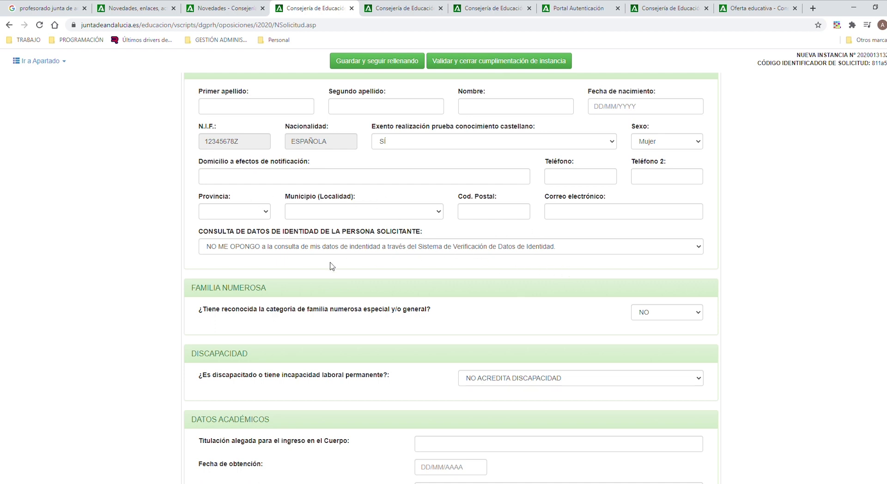
{"action": "scroll", "coordinate": [267, 258], "scroll_direction": "down", "scroll_amount": 1}
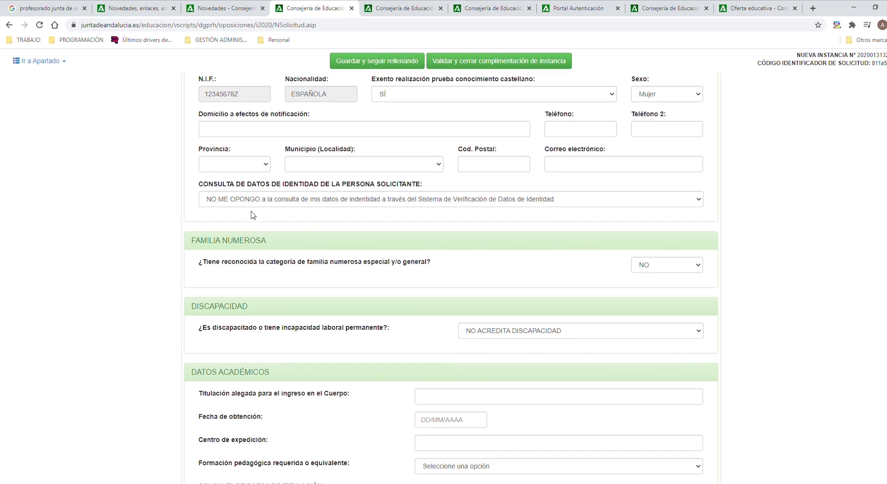
{"action": "left_click", "coordinate": [248, 202]}
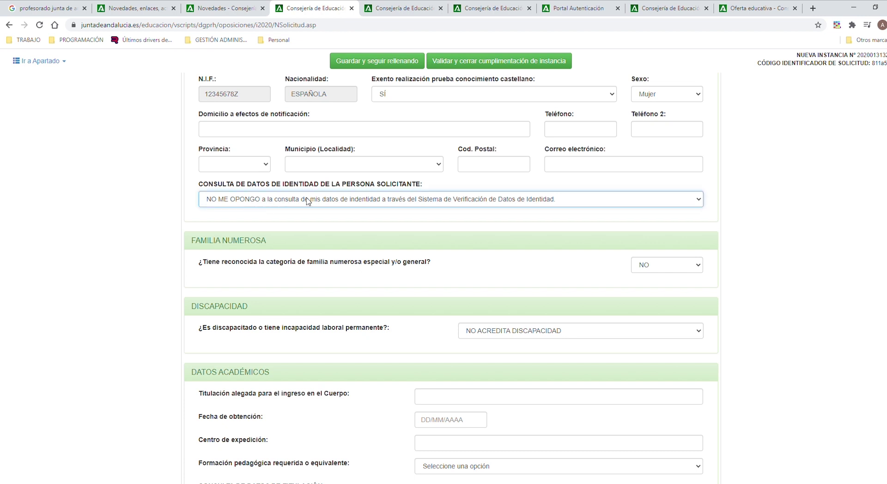
{"action": "left_click", "coordinate": [525, 181]}
{"action": "scroll", "coordinate": [282, 217], "scroll_direction": "up", "scroll_amount": 3}
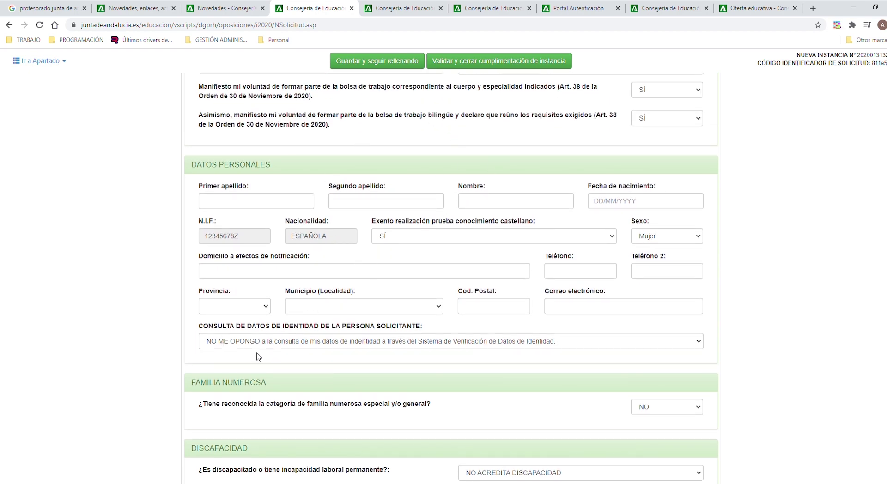
{"action": "scroll", "coordinate": [400, 298], "scroll_direction": "up", "scroll_amount": 1}
{"action": "scroll", "coordinate": [430, 299], "scroll_direction": "down", "scroll_amount": 2}
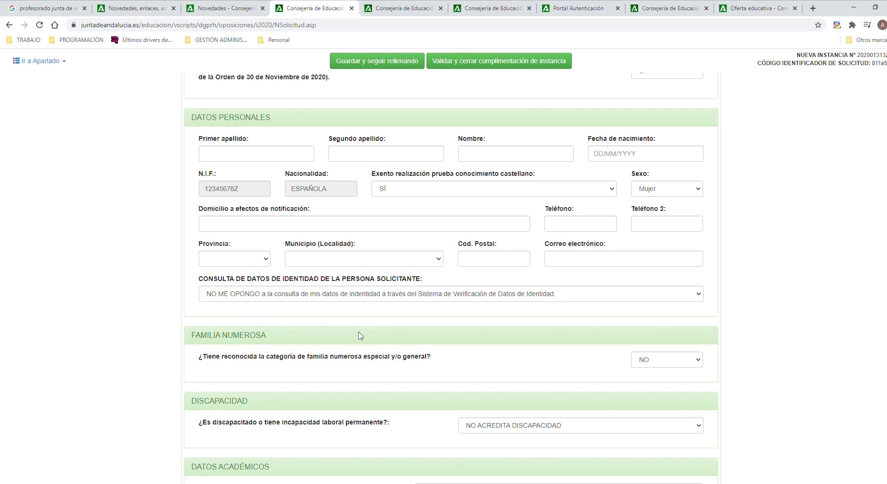
{"action": "left_click", "coordinate": [430, 300]}
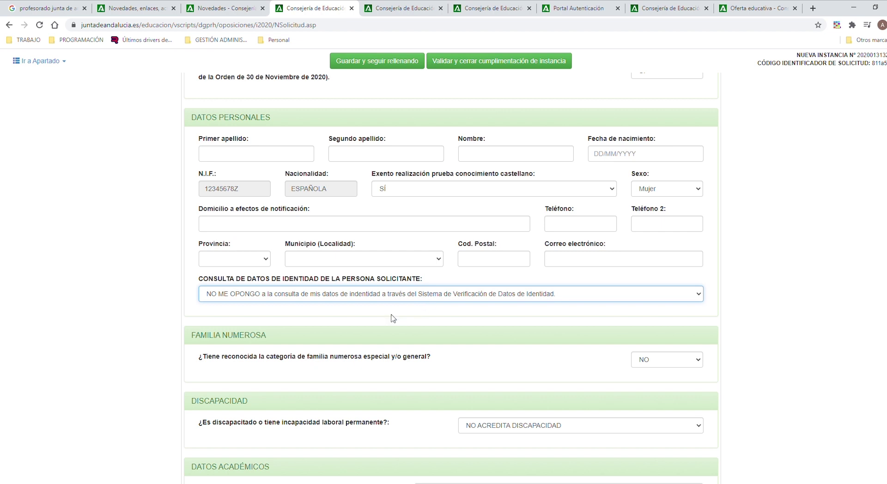
{"action": "left_click", "coordinate": [373, 318]}
View the answers offered in the FAMILIA NUMEROSA section and keep it as NO
{"action": "scroll", "coordinate": [277, 298], "scroll_direction": "down", "scroll_amount": 2}
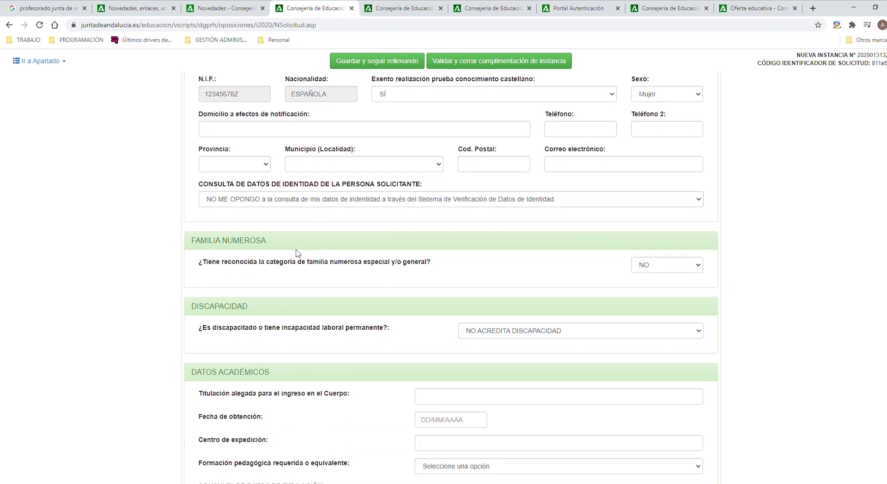
{"action": "left_click_drag", "start_coordinate": [195, 248], "coordinate": [257, 246]}
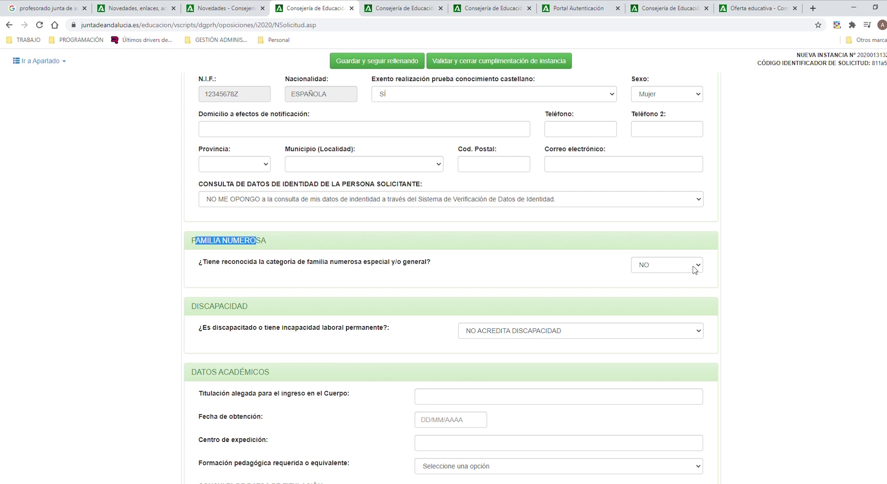
{"action": "left_click", "coordinate": [695, 270]}
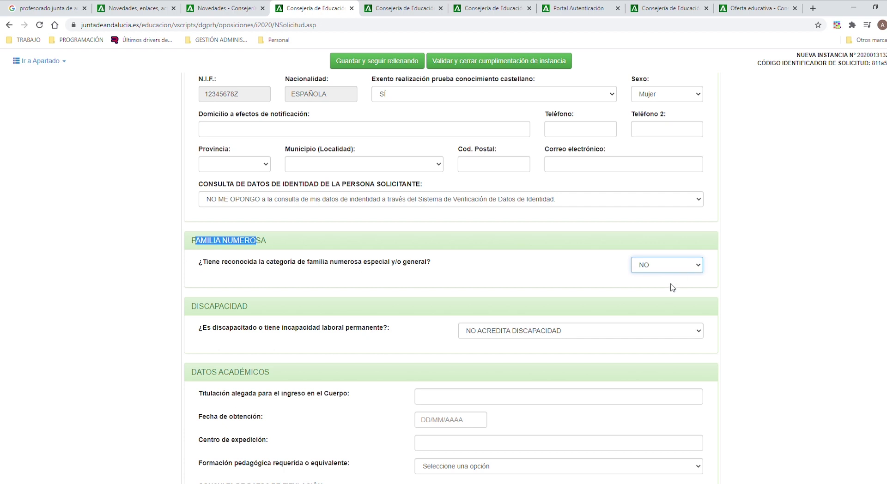
{"action": "left_click", "coordinate": [493, 284]}
Set the answer in the DISCAPACIDAD section to ACREDITA DISCAPACIDAD
{"action": "scroll", "coordinate": [600, 243], "scroll_direction": "down", "scroll_amount": 1}
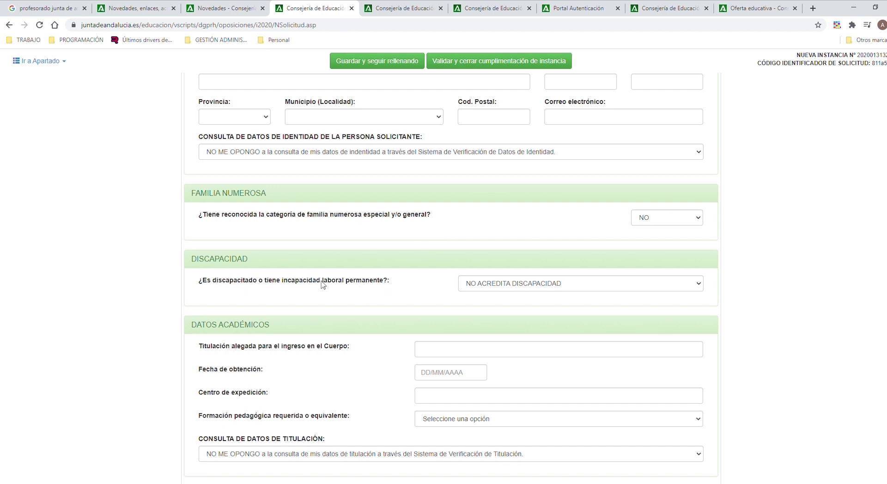
{"action": "scroll", "coordinate": [221, 227], "scroll_direction": "down", "scroll_amount": 1}
{"action": "left_click_drag", "start_coordinate": [193, 213], "coordinate": [250, 214]}
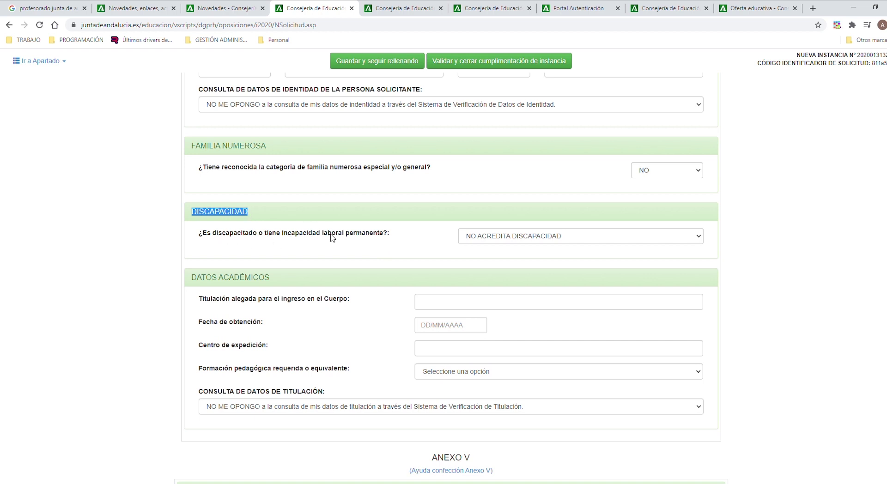
{"action": "left_click", "coordinate": [685, 238]}
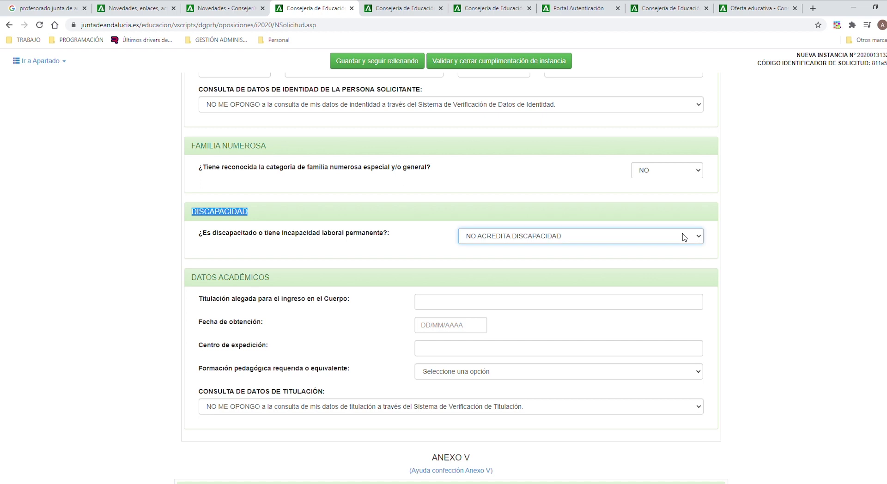
{"action": "left_click", "coordinate": [607, 258]}
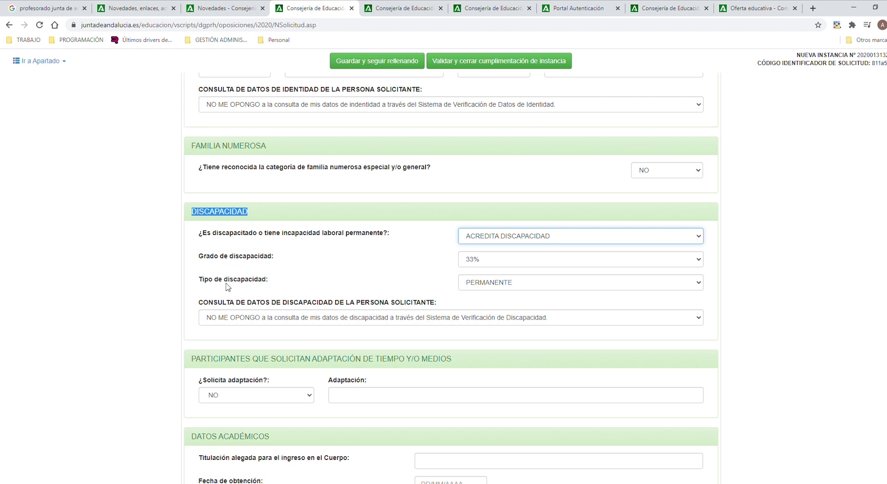
View the options for Tipo de discapacidad and for the consultation of the applicant's disability data
{"action": "left_click", "coordinate": [581, 284]}
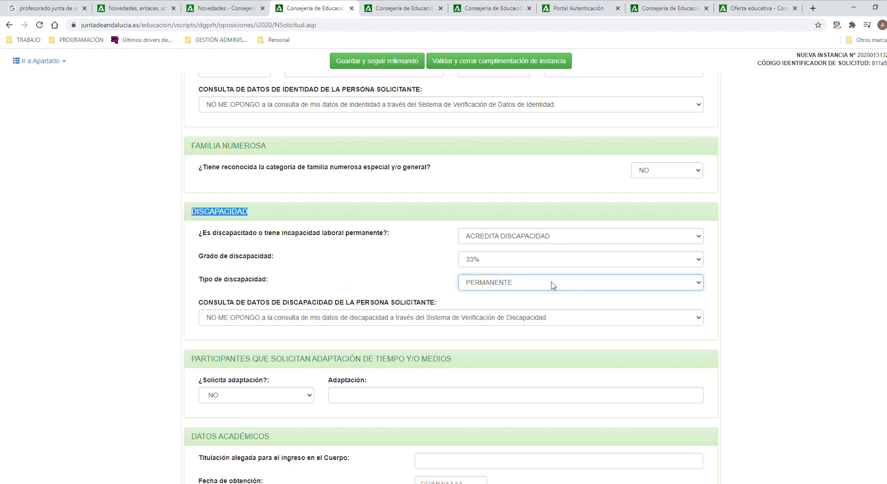
{"action": "left_click", "coordinate": [309, 282]}
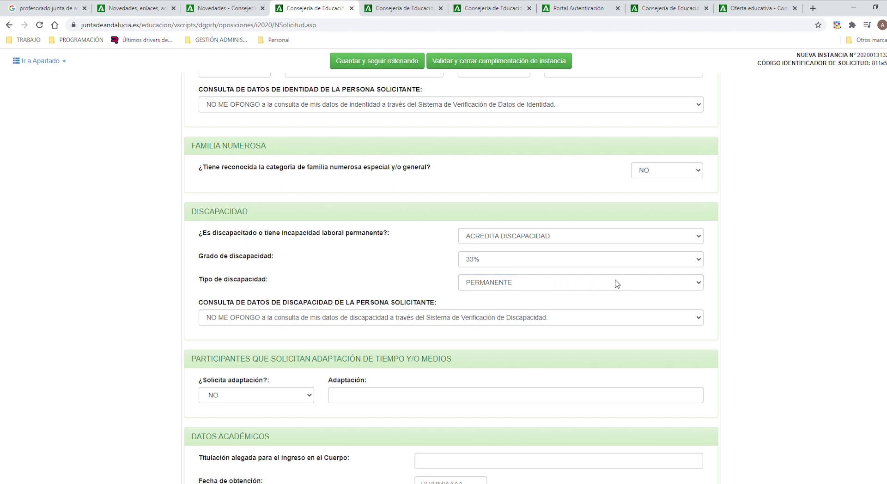
{"action": "left_click", "coordinate": [362, 269]}
{"action": "scroll", "coordinate": [296, 273], "scroll_direction": "down", "scroll_amount": 2}
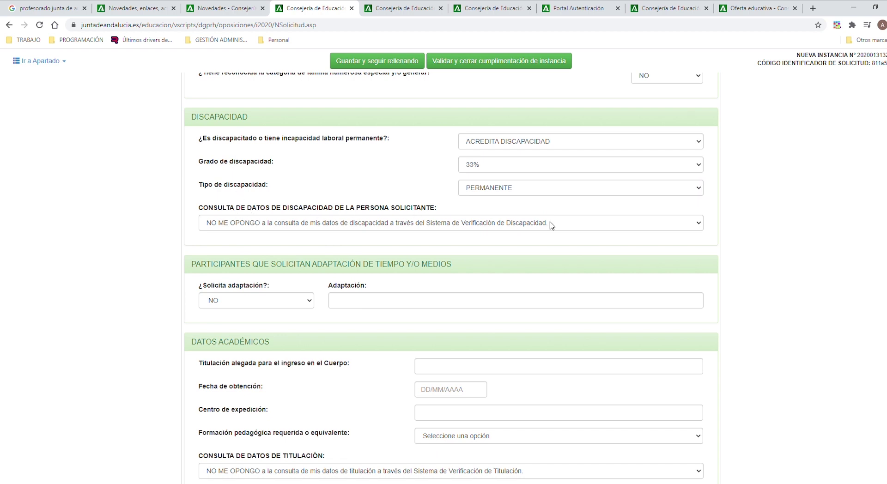
{"action": "left_click", "coordinate": [673, 226]}
Set the disability answer to NO ACREDITA DISCAPACIDAD and open the field for the degree presented for entry to the Cuerpo
{"action": "left_click", "coordinate": [693, 144]}
{"action": "left_click", "coordinate": [626, 159]}
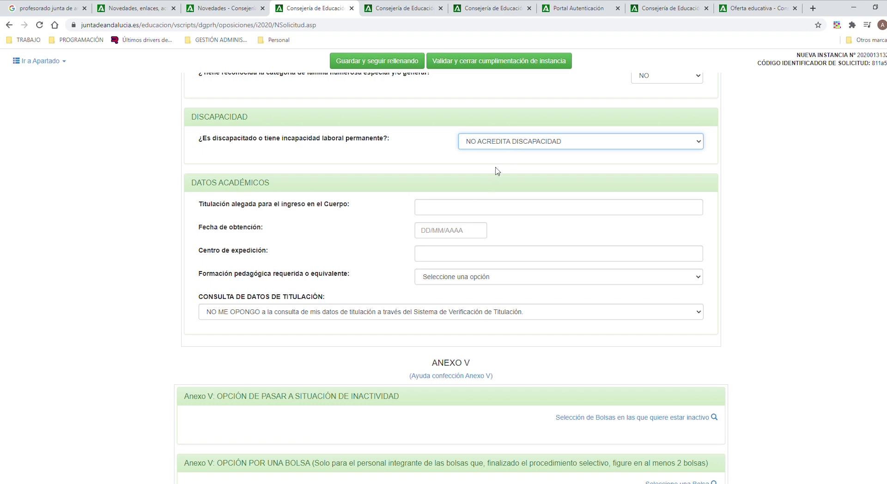
{"action": "left_click", "coordinate": [441, 208]}
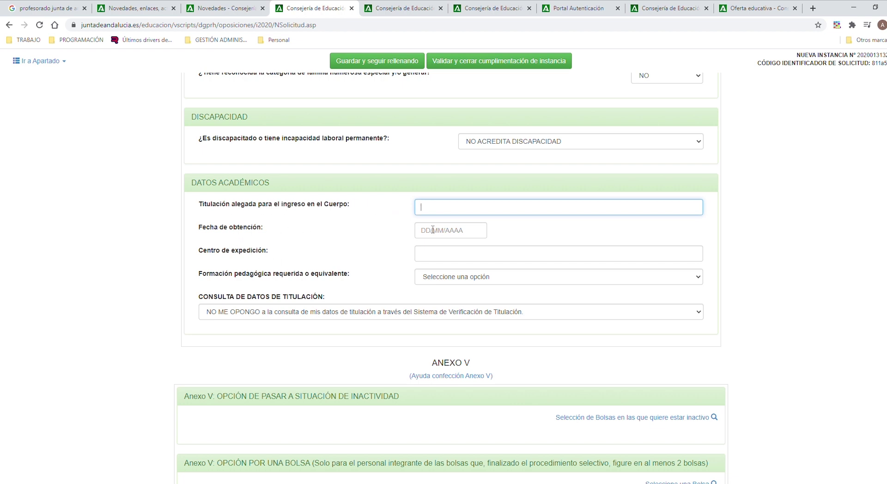
Review the DATOS ACADÉMICOS fields for the issuing centre, the required pedagogical training and the consultation of degree data
{"action": "left_click", "coordinate": [490, 255]}
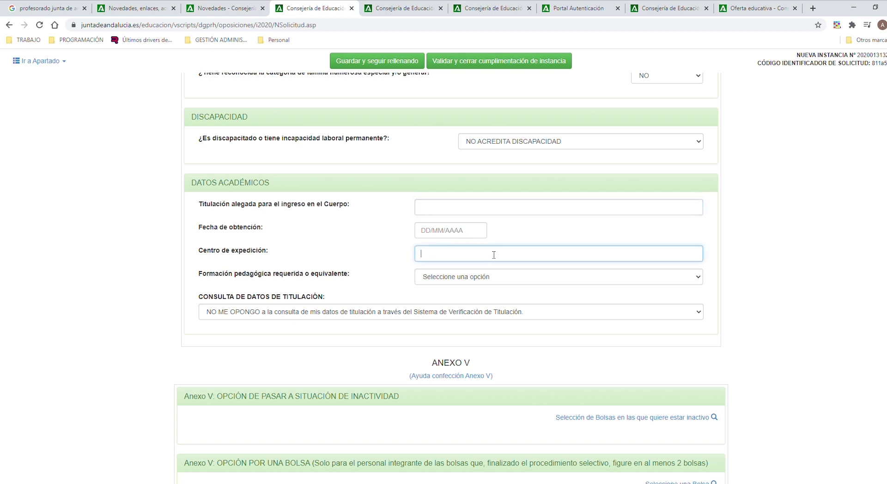
{"action": "key", "text": "Tab"}
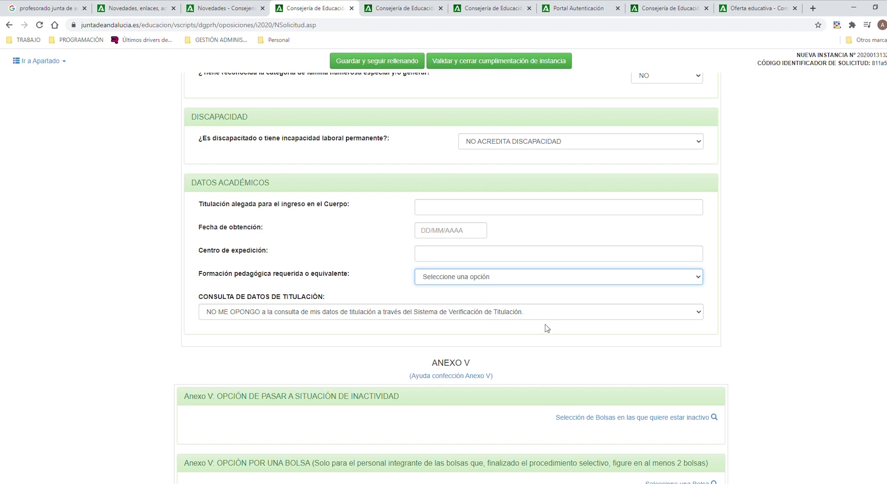
{"action": "left_click", "coordinate": [387, 278]}
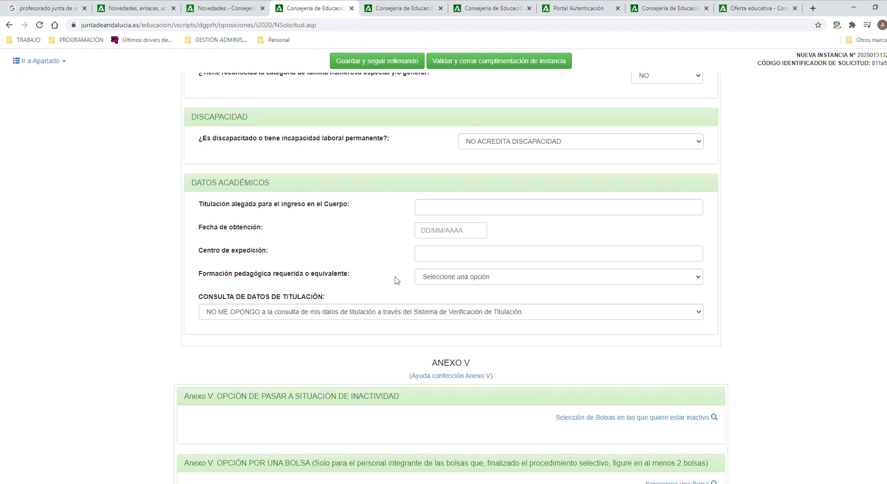
{"action": "left_click", "coordinate": [273, 316]}
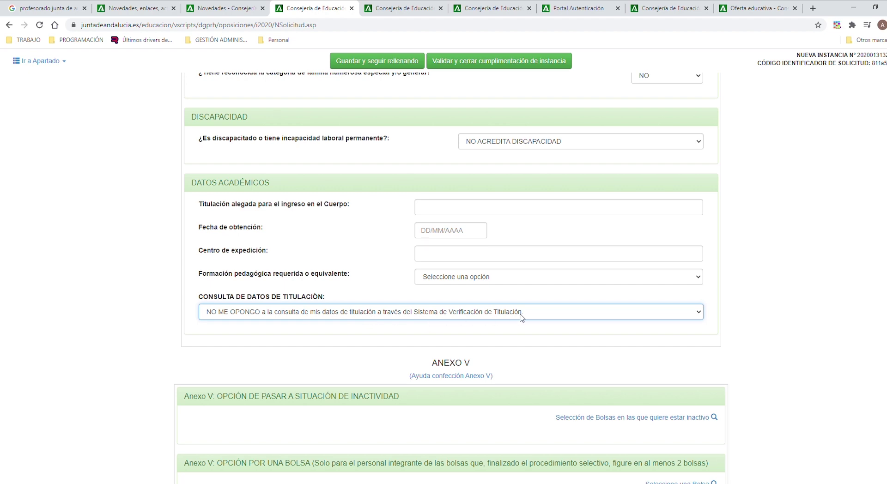
Choose the bolsa 11591222 PROC. GESTION ADMTVA (INGLES) P.T.F.P. for inactive status in Anexo V
{"action": "scroll", "coordinate": [525, 318], "scroll_direction": "down", "scroll_amount": 5}
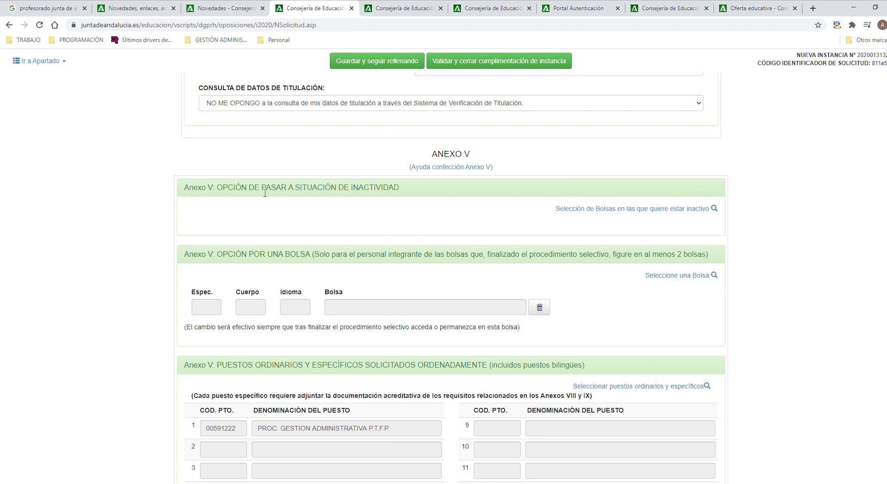
{"action": "left_click", "coordinate": [694, 209]}
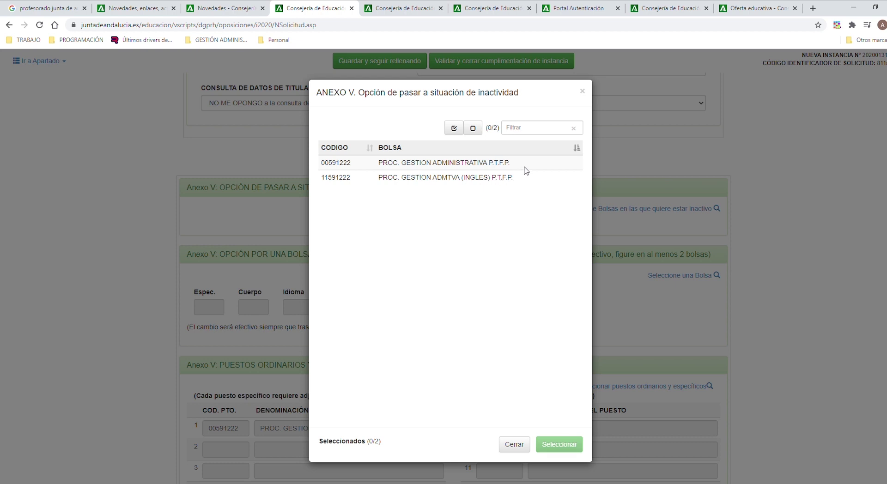
{"action": "left_click", "coordinate": [335, 179]}
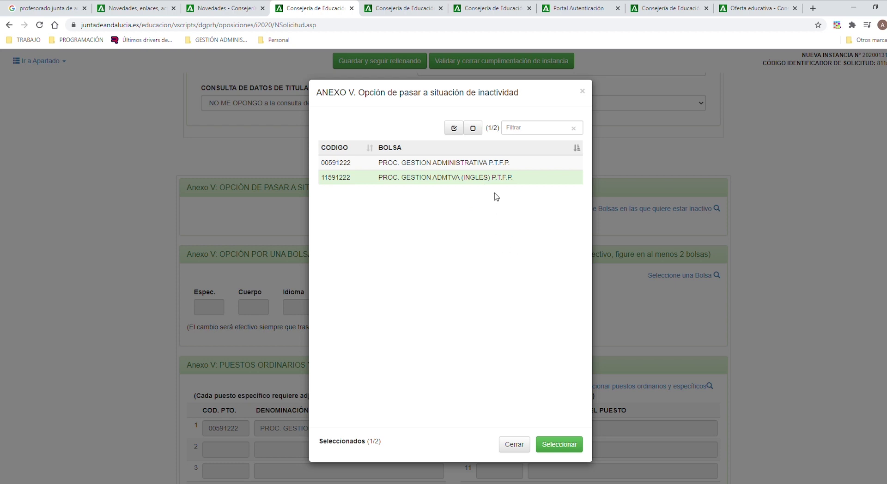
{"action": "left_click", "coordinate": [426, 164]}
{"action": "left_click", "coordinate": [446, 179]}
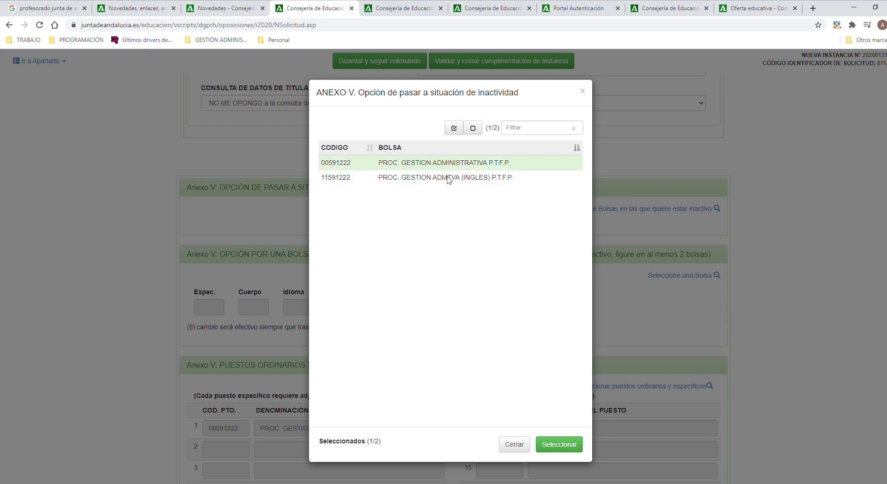
{"action": "left_click", "coordinate": [463, 179]}
{"action": "left_click", "coordinate": [465, 179]}
{"action": "left_click", "coordinate": [466, 167]}
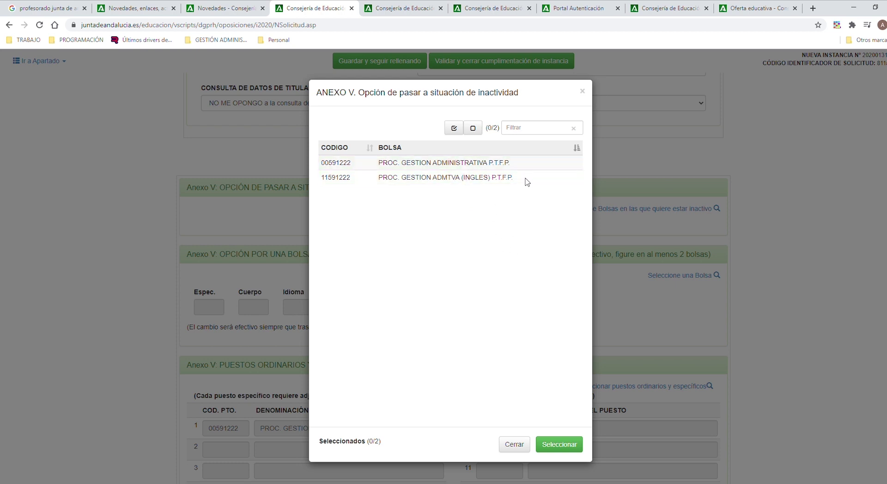
{"action": "left_click", "coordinate": [450, 181]}
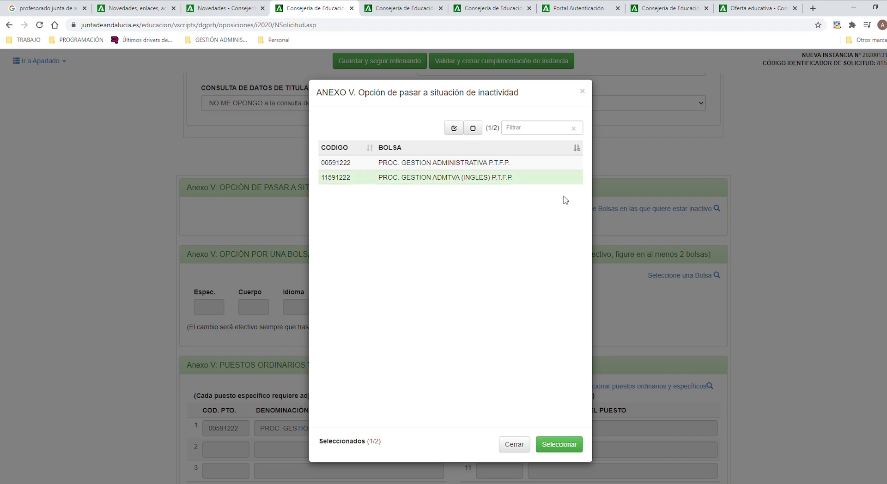
{"action": "left_click", "coordinate": [557, 443]}
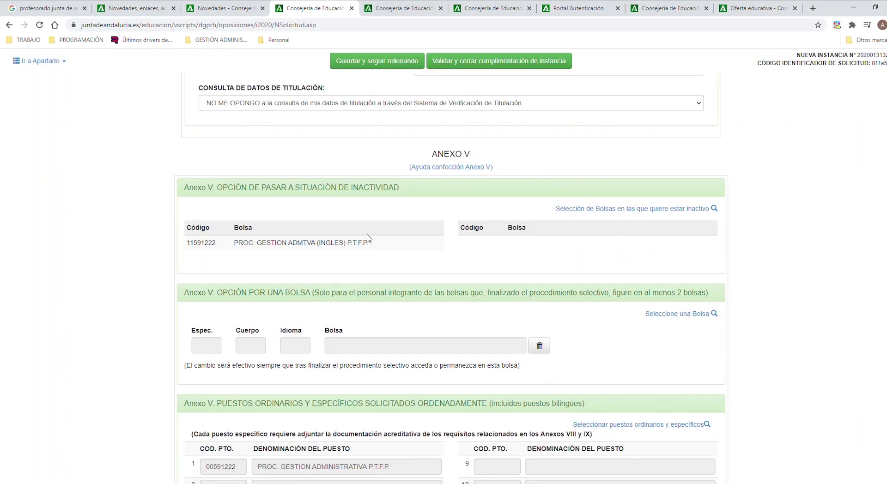
{"action": "left_click", "coordinate": [620, 208]}
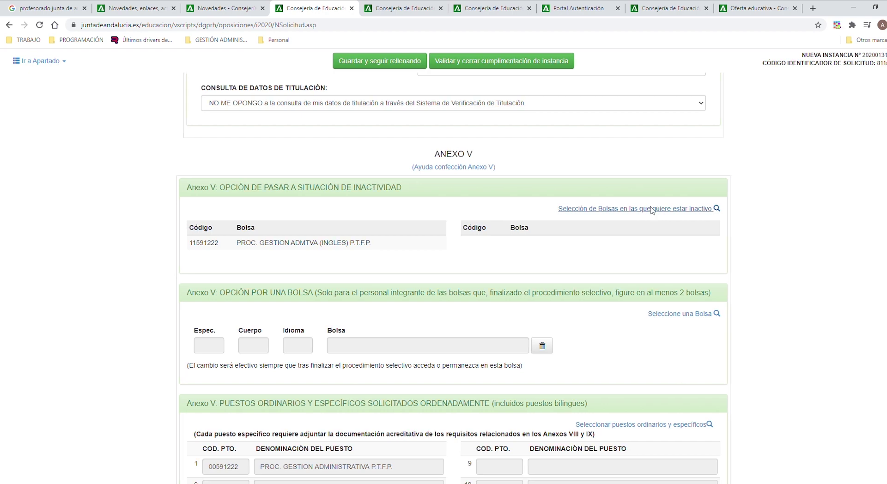
{"action": "left_click", "coordinate": [458, 178]}
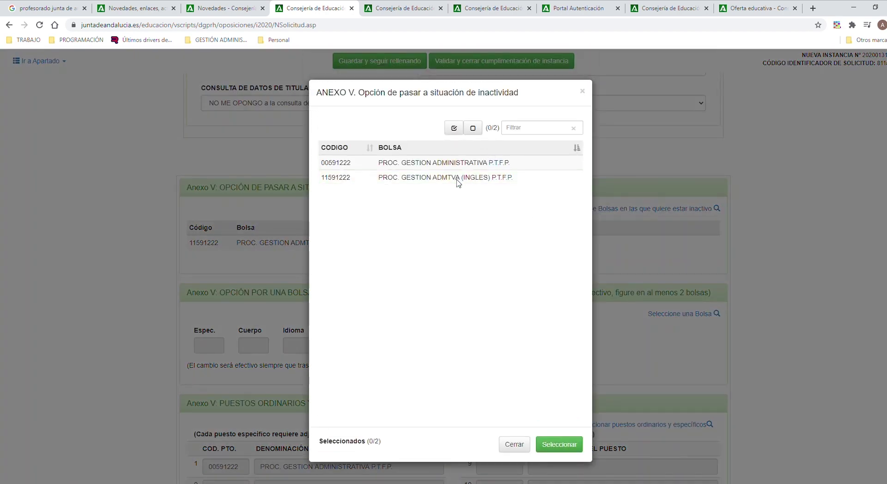
{"action": "left_click", "coordinate": [559, 445]}
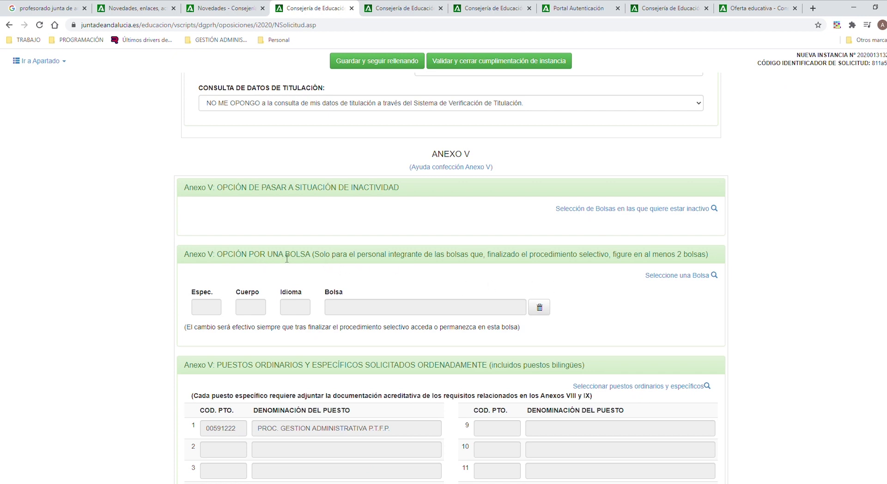
Choose 00591222 PROC. GESTION ADMINISTRATIVA P.T.F.P. under OPCIÓN POR UNA BOLSA in Anexo V and clear that choice
{"action": "scroll", "coordinate": [232, 264], "scroll_direction": "down", "scroll_amount": 2}
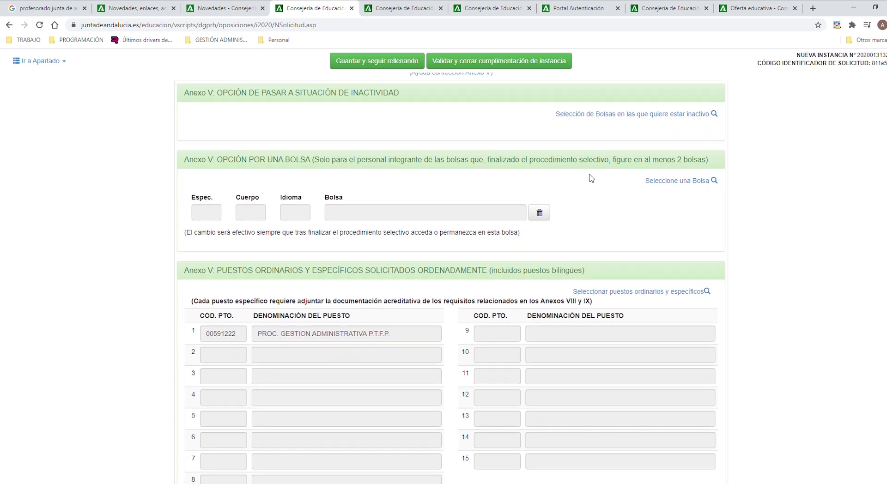
{"action": "left_click", "coordinate": [688, 182]}
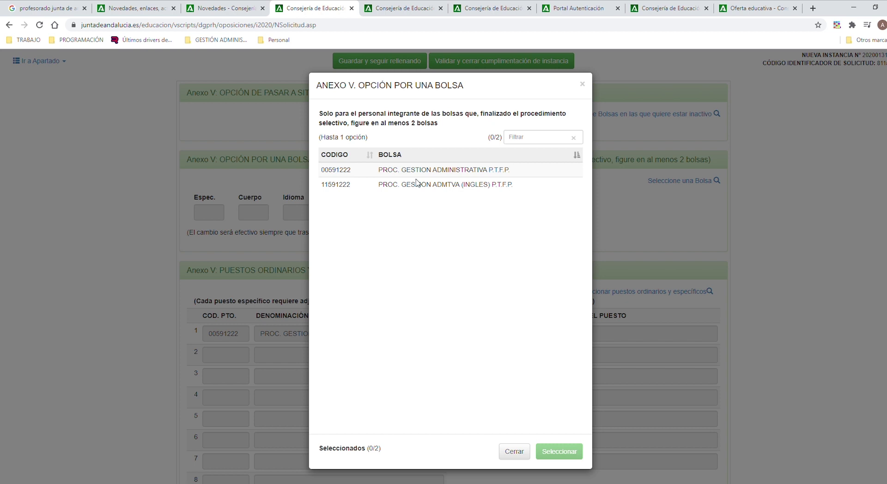
{"action": "left_click", "coordinate": [422, 186]}
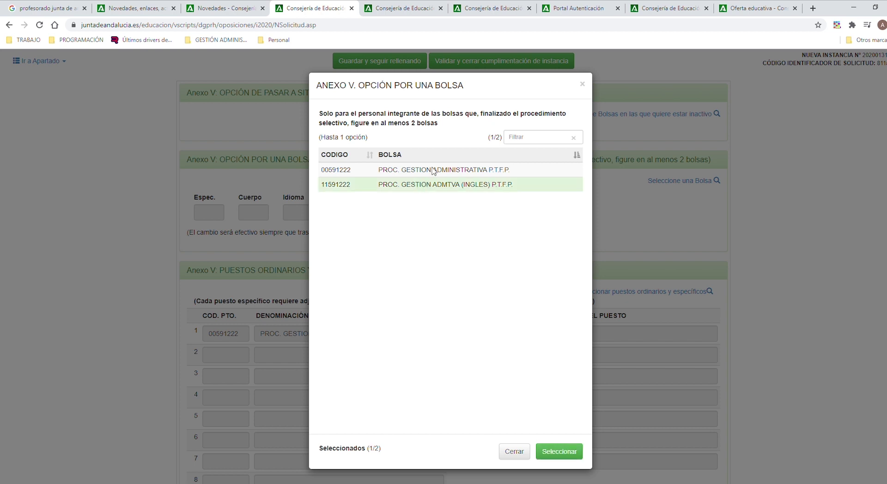
{"action": "left_click", "coordinate": [446, 187]}
{"action": "left_click", "coordinate": [449, 172]}
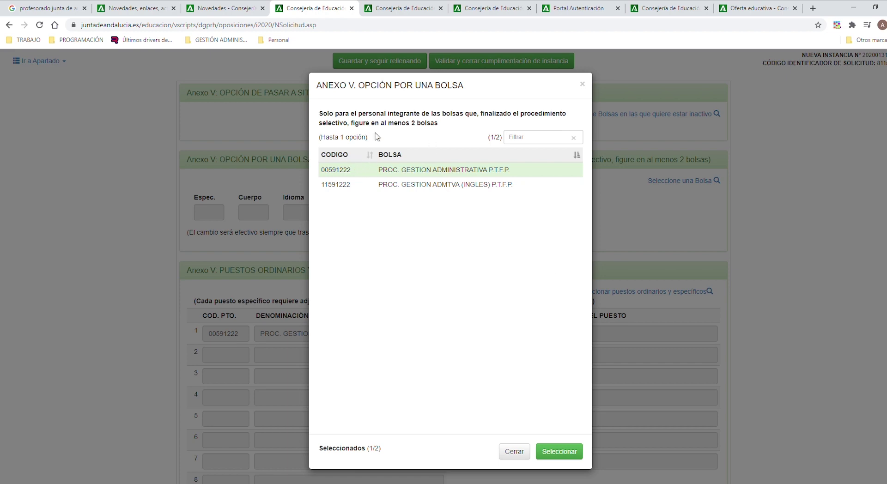
{"action": "left_click", "coordinate": [560, 452]}
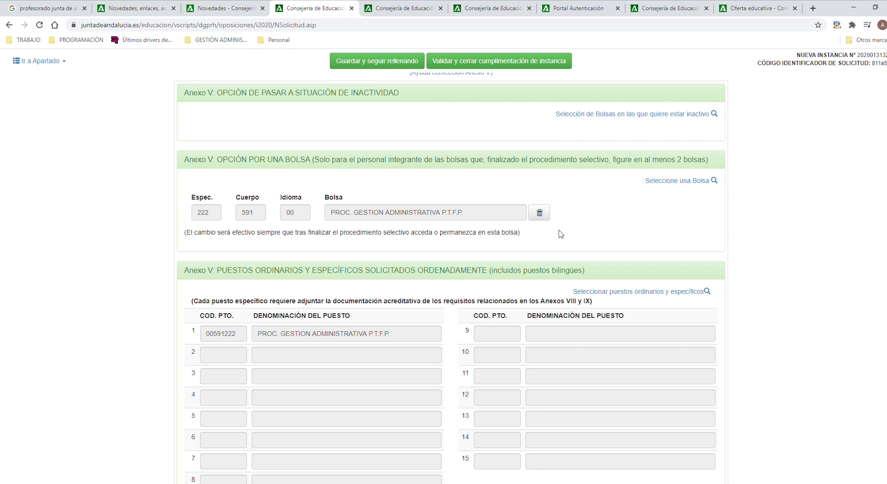
{"action": "left_click", "coordinate": [539, 213]}
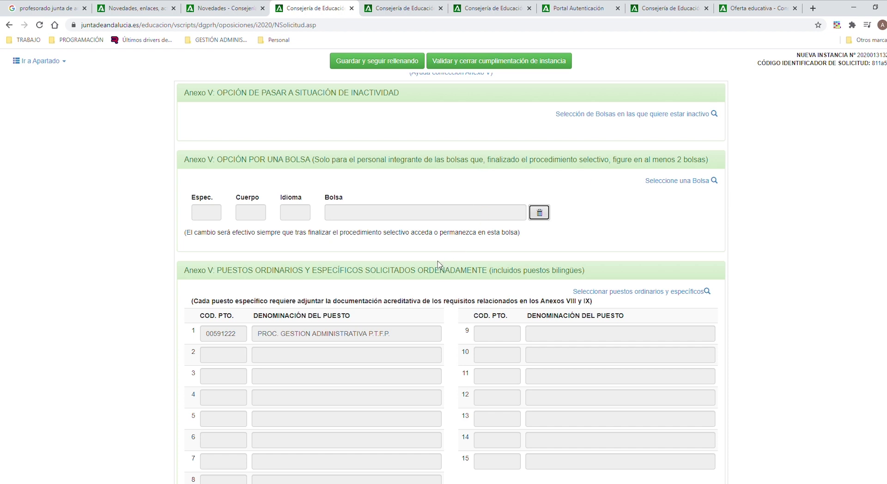
Open the selection list of puestos ordinarios y específicos in Anexo V and filter it by 222
{"action": "scroll", "coordinate": [304, 273], "scroll_direction": "down", "scroll_amount": 1}
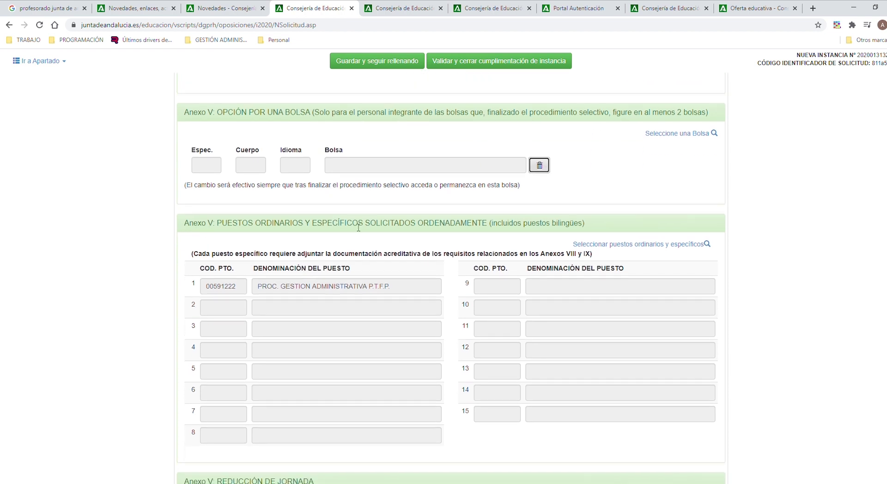
{"action": "scroll", "coordinate": [313, 229], "scroll_direction": "down", "scroll_amount": 2}
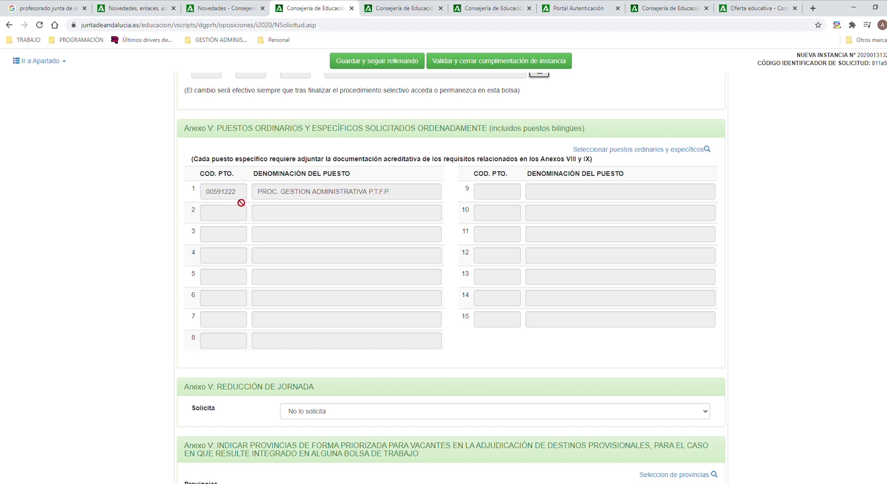
{"action": "left_click", "coordinate": [658, 149]}
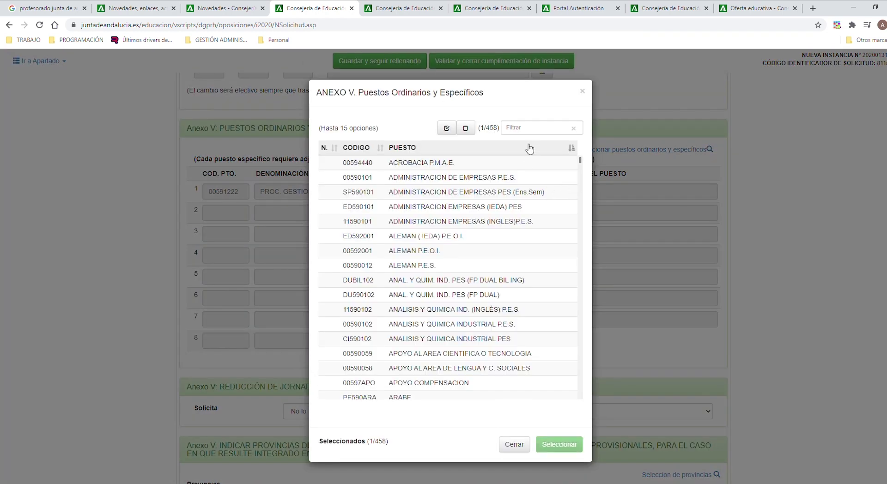
{"action": "left_click", "coordinate": [514, 131]}
{"action": "type", "text": "22"}
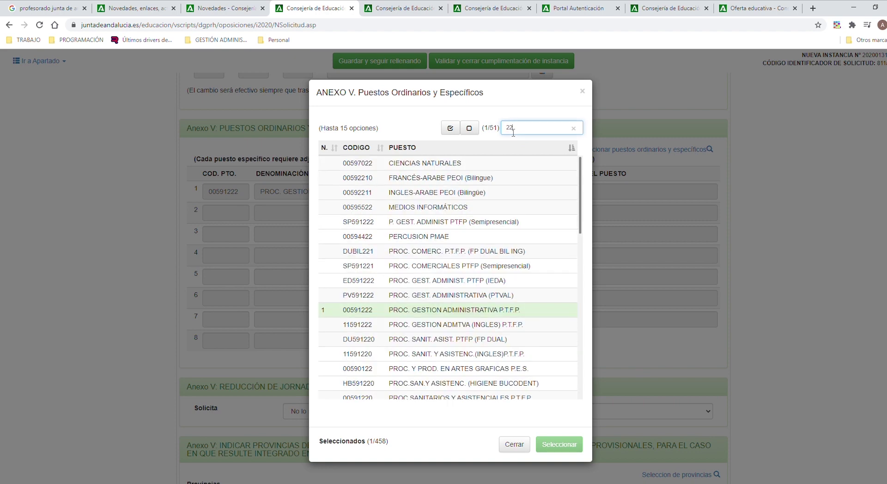
{"action": "type", "text": "2"}
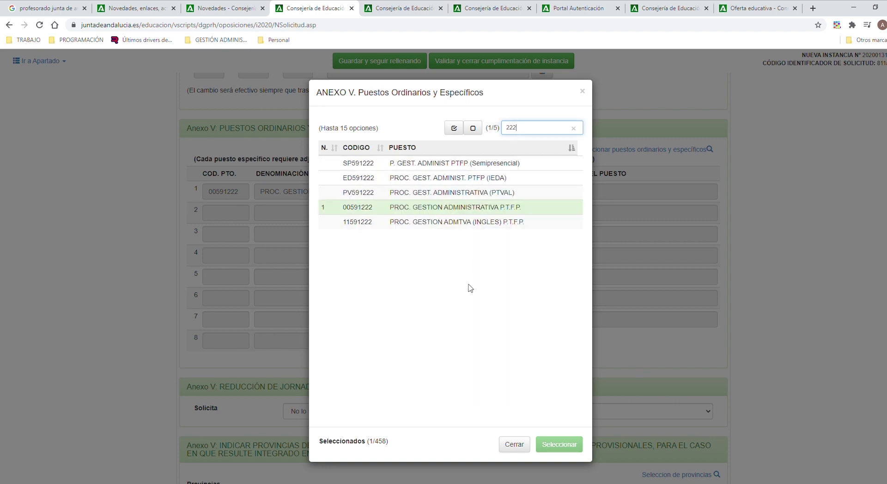
{"action": "left_click", "coordinate": [469, 288]}
Filter the list of puestos by 005 and then by 101
{"action": "double_click", "coordinate": [510, 131]}
{"action": "type", "text": "005"}
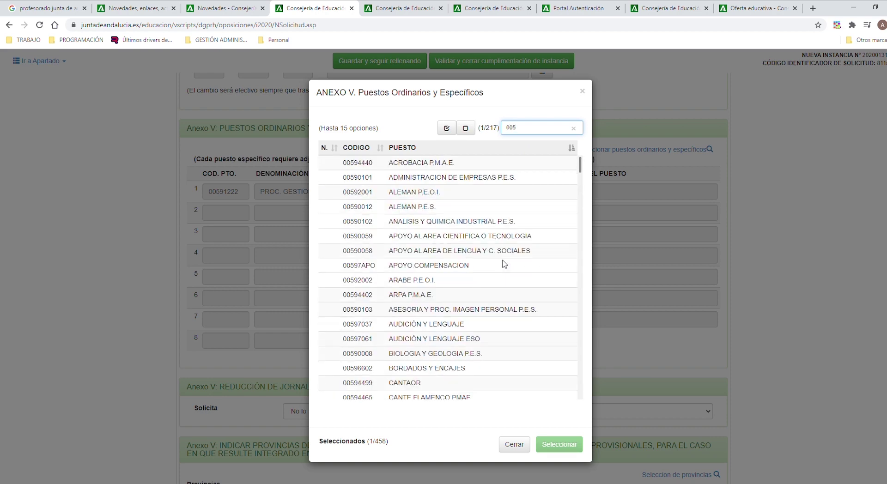
{"action": "key", "text": "BackSpace"}
{"action": "key", "text": "BackSpace"}
{"action": "key", "text": "BackSpace"}
{"action": "type", "text": "101"}
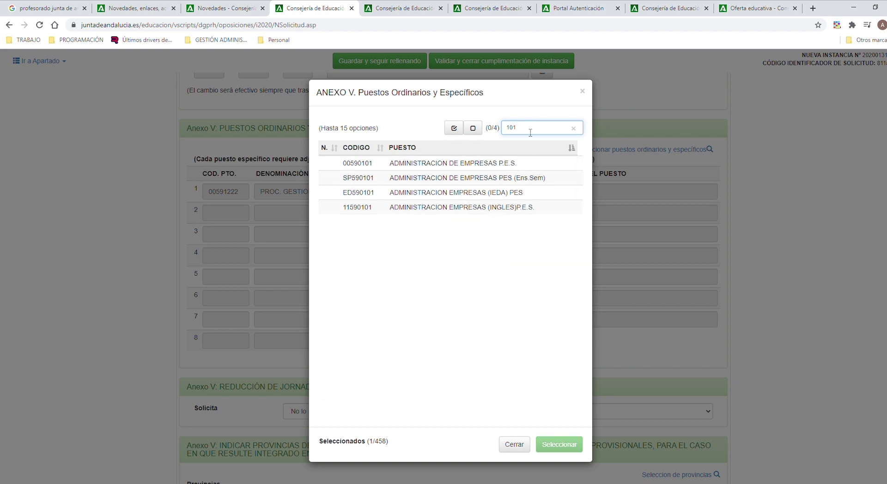
Filter the puestos by 222 and add 11591222, ED591222, PV591222 and SP591222, in that order, to the requested puestos
{"action": "left_click_drag", "start_coordinate": [519, 132], "coordinate": [507, 131]}
{"action": "type", "text": "222"}
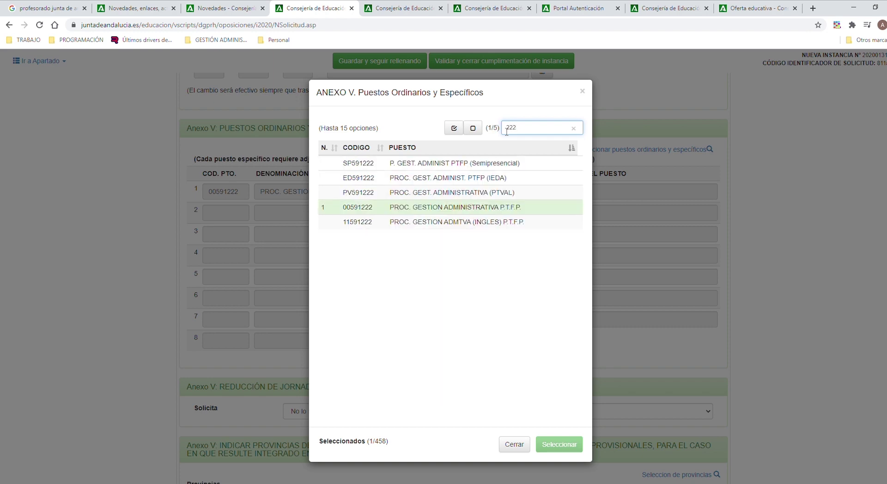
{"action": "left_click", "coordinate": [498, 262]}
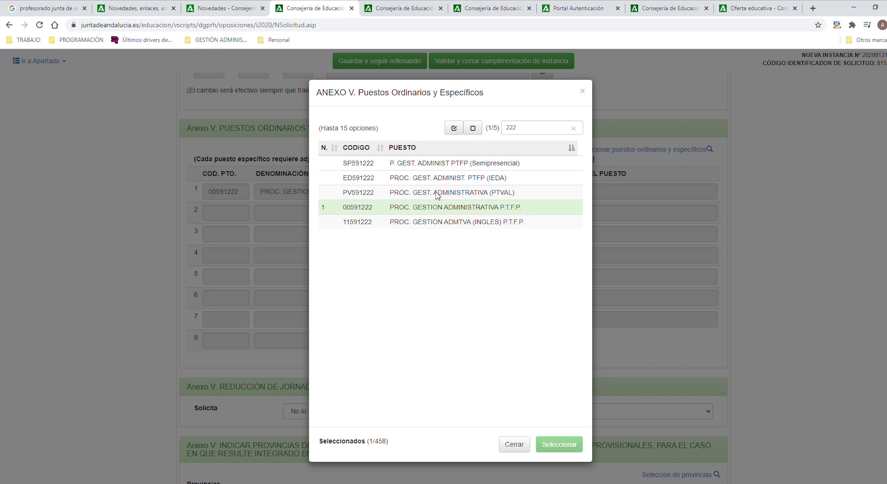
{"action": "left_click", "coordinate": [426, 224]}
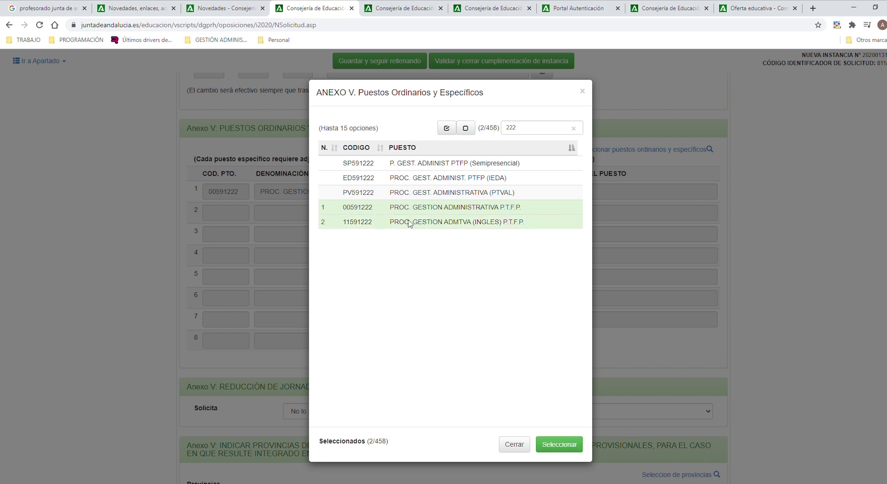
{"action": "left_click", "coordinate": [326, 181]}
{"action": "left_click", "coordinate": [334, 194]}
{"action": "left_click", "coordinate": [340, 167]}
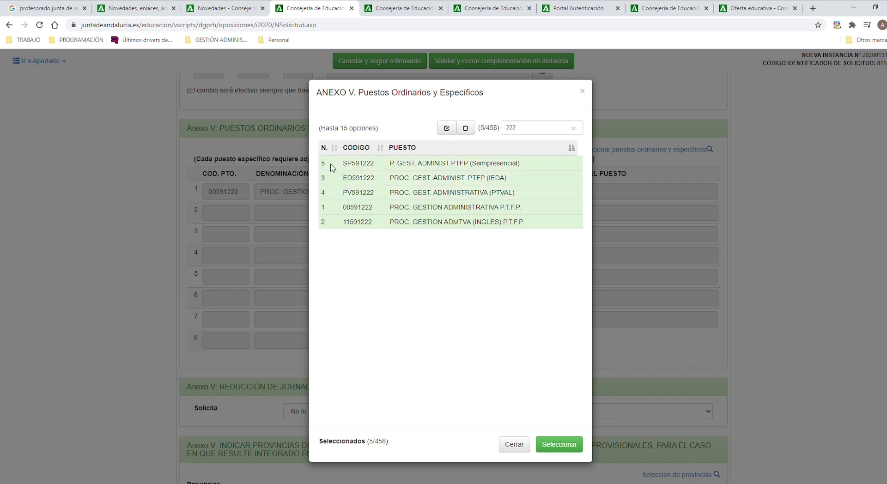
{"action": "left_click", "coordinate": [554, 445]}
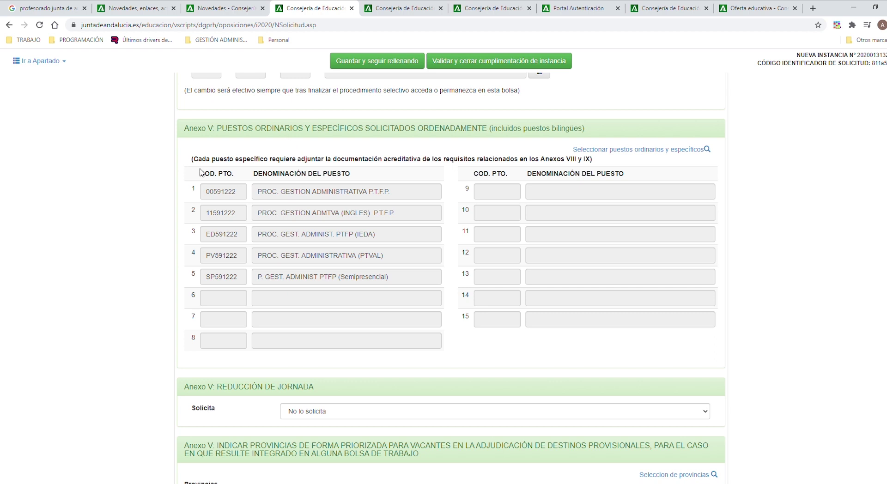
Review the code column of the requested puestos and go on to the REDUCCIÓN DE JORNADA section of Anexo V
{"action": "left_click_drag", "start_coordinate": [200, 175], "coordinate": [233, 177]}
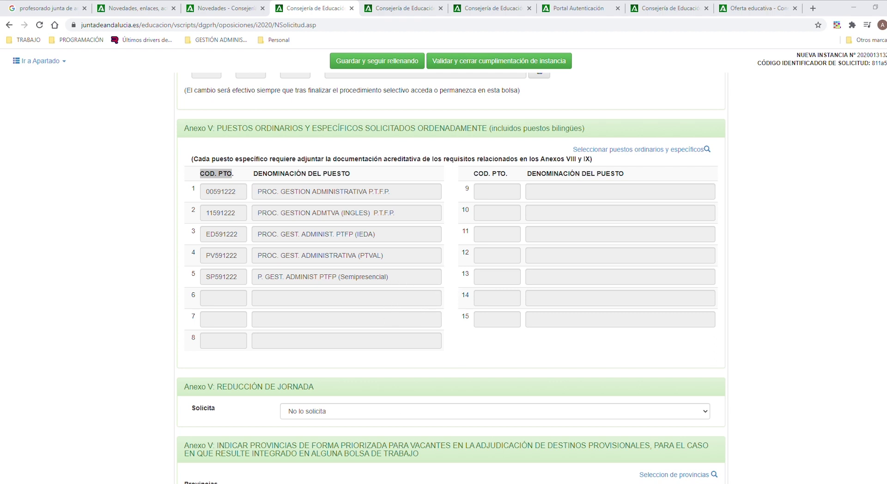
{"action": "key", "text": "alt+Tab"}
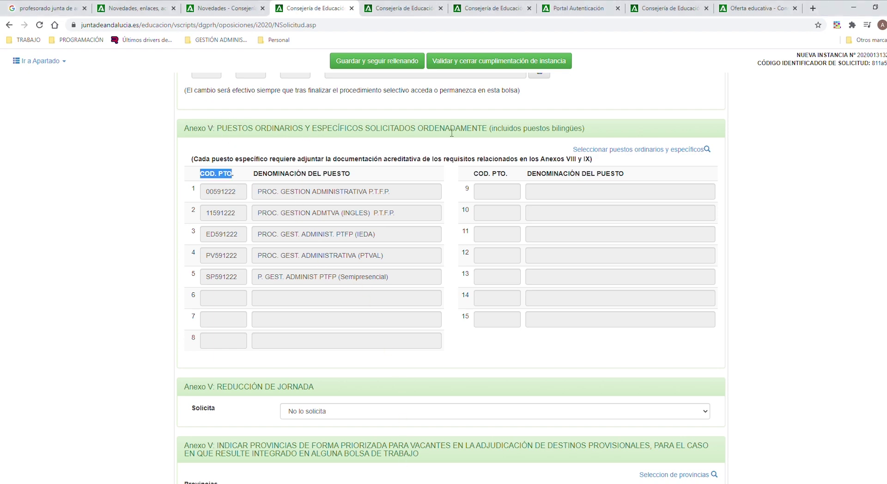
{"action": "scroll", "coordinate": [471, 256], "scroll_direction": "down", "scroll_amount": 4}
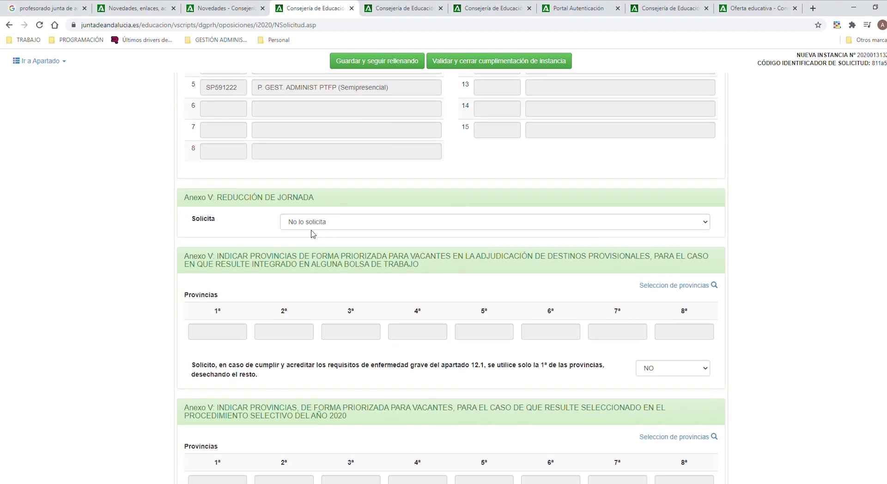
Check the Solicita options for REDUCCIÓN DE JORNADA and look over the Anexo V sections on provincias and centros
{"action": "left_click", "coordinate": [690, 228]}
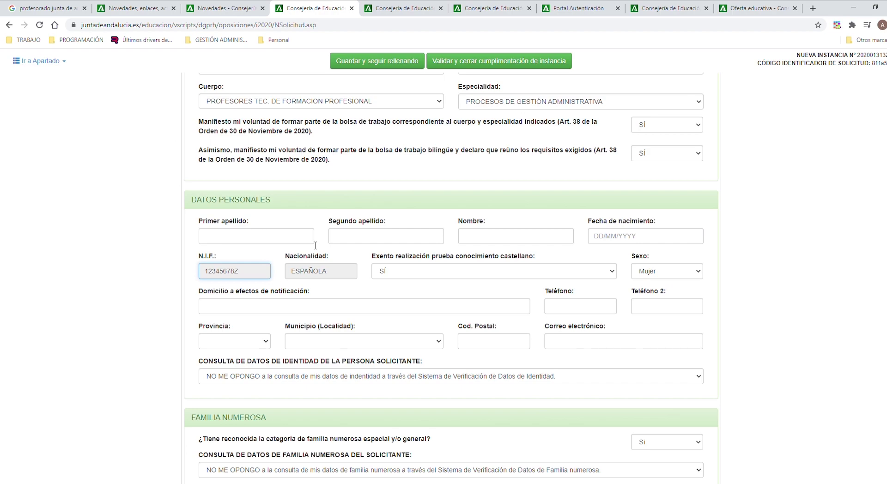
{"action": "scroll", "coordinate": [315, 246], "scroll_direction": "down", "scroll_amount": 20}
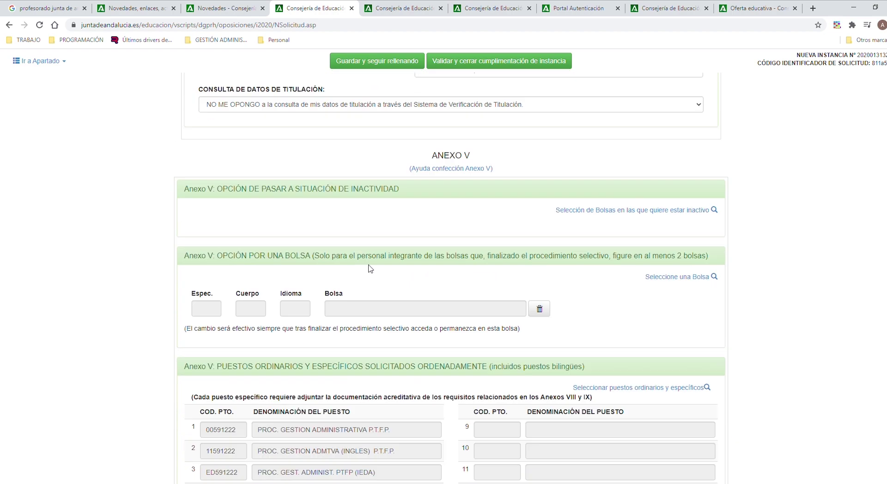
{"action": "scroll", "coordinate": [444, 281], "scroll_direction": "down", "scroll_amount": 7}
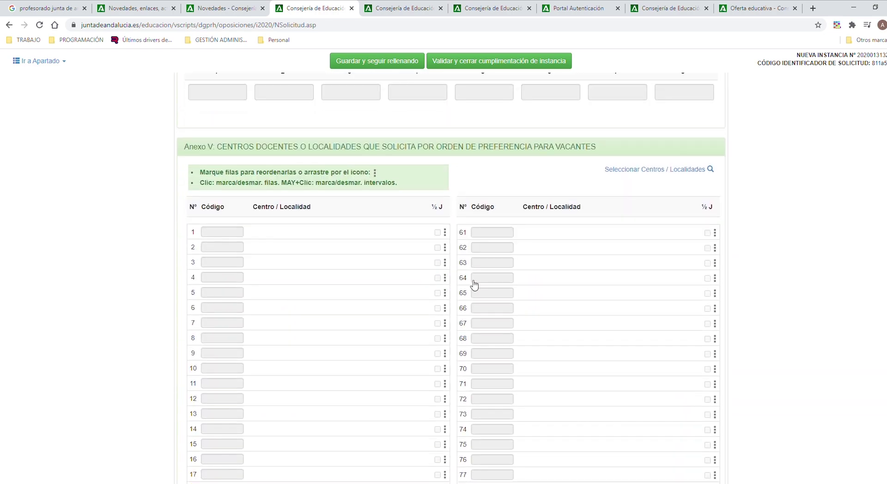
{"action": "scroll", "coordinate": [474, 284], "scroll_direction": "up", "scroll_amount": 3}
{"action": "scroll", "coordinate": [365, 243], "scroll_direction": "up", "scroll_amount": 4}
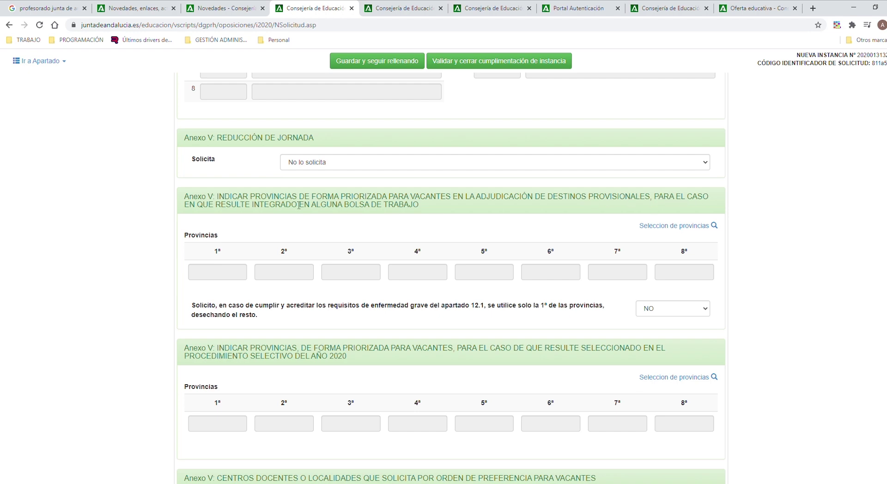
Set the bolsa de trabajo province order to Granada, Córdoba, Jaén, Almería, Málaga, Cádiz, Sevilla and Huelva
{"action": "left_click", "coordinate": [711, 226]}
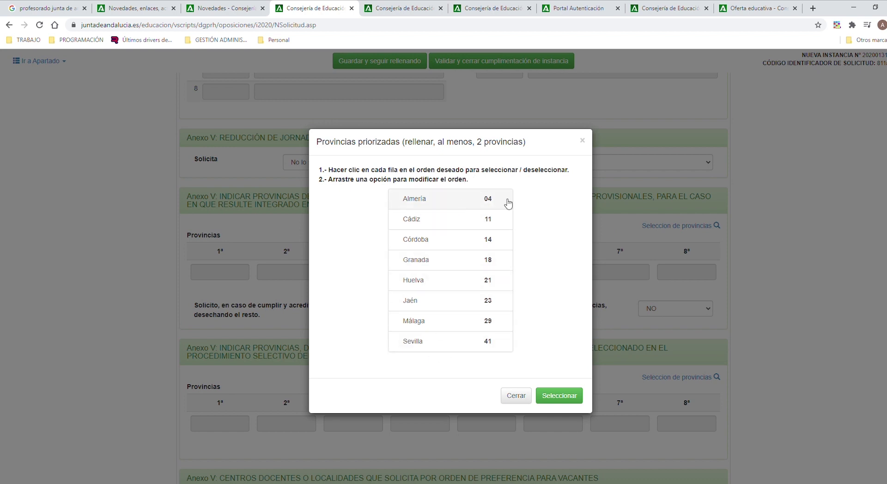
{"action": "left_click", "coordinate": [440, 262]}
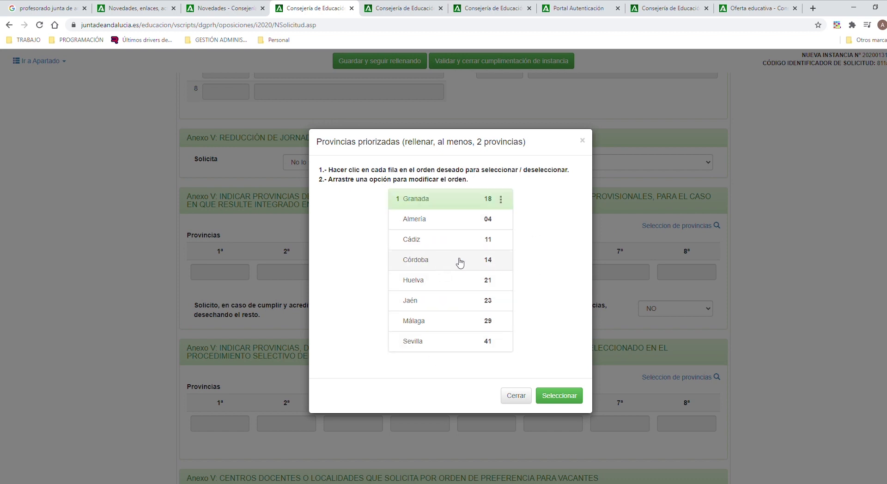
{"action": "left_click", "coordinate": [459, 260]}
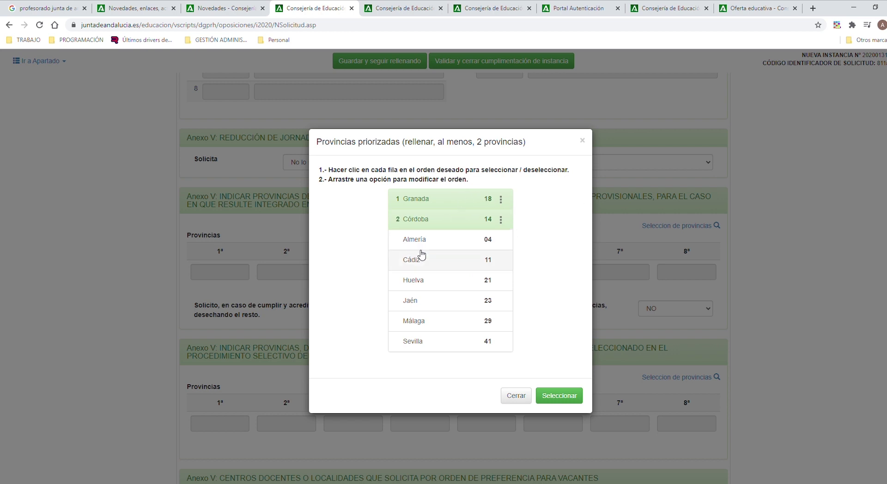
{"action": "left_click", "coordinate": [427, 306]}
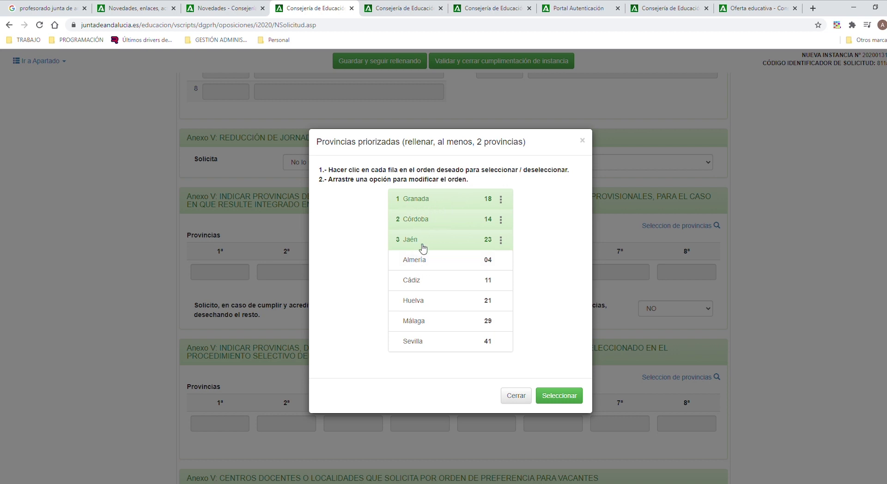
{"action": "left_click", "coordinate": [422, 262]}
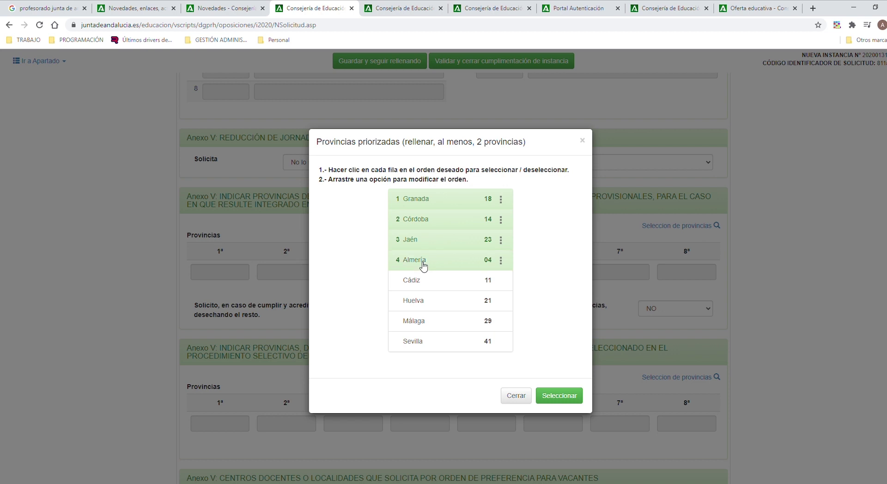
{"action": "left_click", "coordinate": [423, 324]}
{"action": "left_click", "coordinate": [436, 306]}
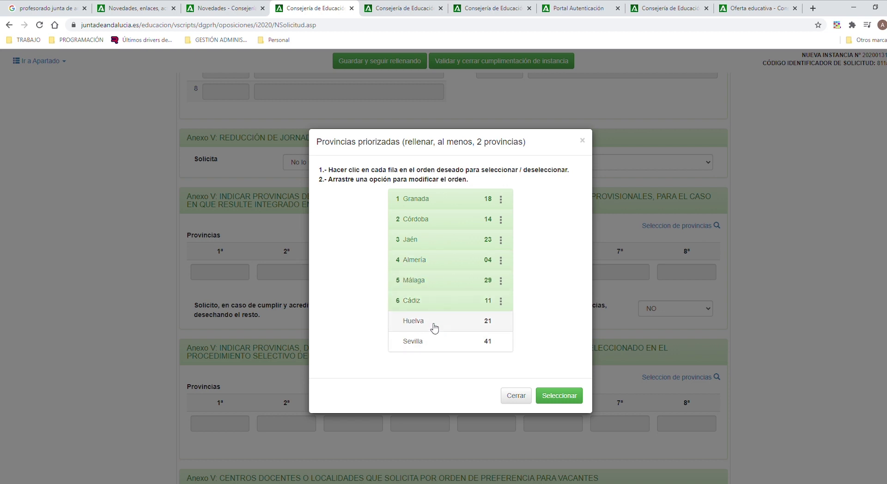
{"action": "left_click_drag", "start_coordinate": [416, 345], "coordinate": [430, 326]}
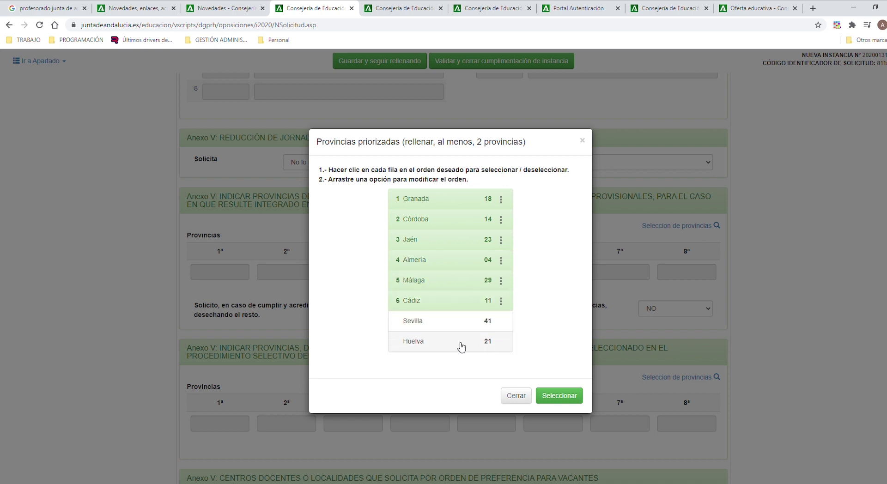
{"action": "left_click", "coordinate": [423, 326]}
{"action": "left_click", "coordinate": [434, 344]}
{"action": "left_click", "coordinate": [552, 395]}
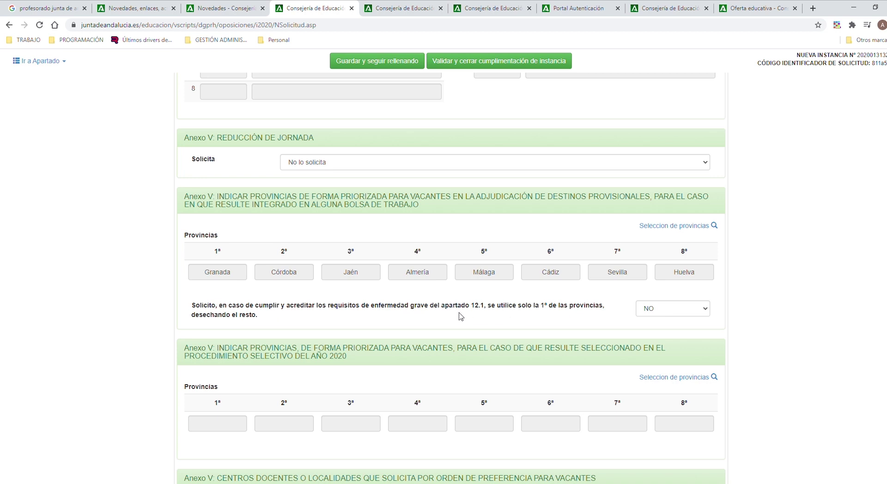
Open the provincias selection for the 2020 procedimiento selectivo and pick Granada, Córdoba, Jaén, Málaga, Almería, Cádiz and Sevilla, in that order
{"action": "scroll", "coordinate": [460, 317], "scroll_direction": "down", "scroll_amount": 3}
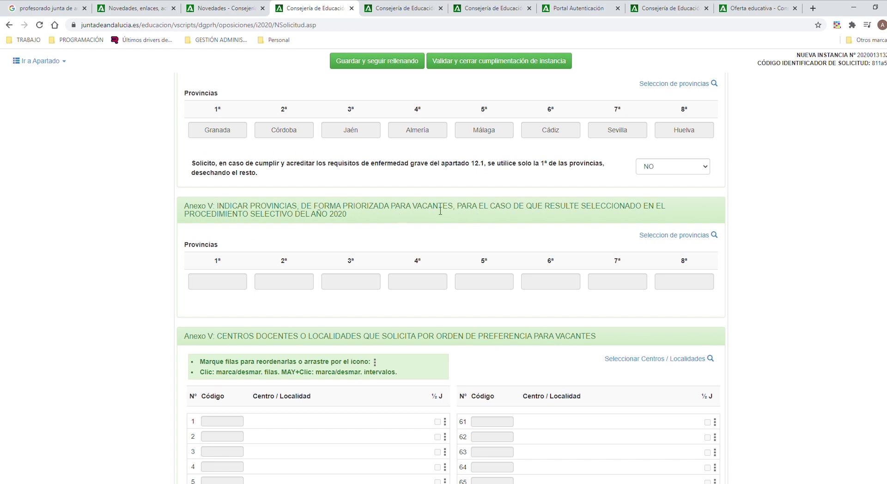
{"action": "left_click_drag", "start_coordinate": [250, 216], "coordinate": [353, 216]}
{"action": "scroll", "coordinate": [404, 266], "scroll_direction": "up", "scroll_amount": 2}
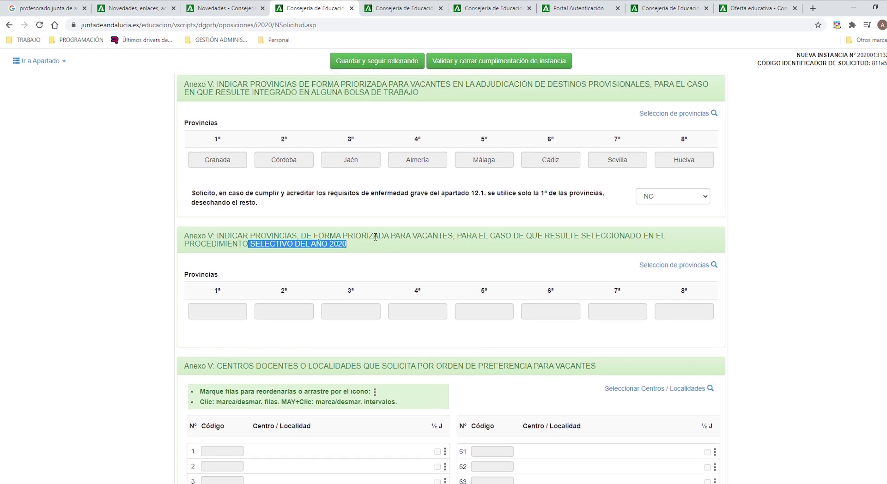
{"action": "scroll", "coordinate": [541, 273], "scroll_direction": "down", "scroll_amount": 2}
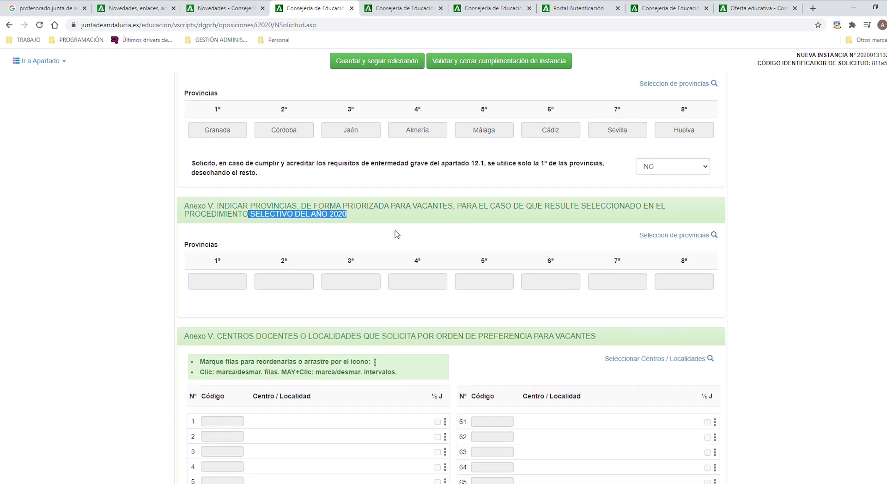
{"action": "left_click", "coordinate": [677, 236]}
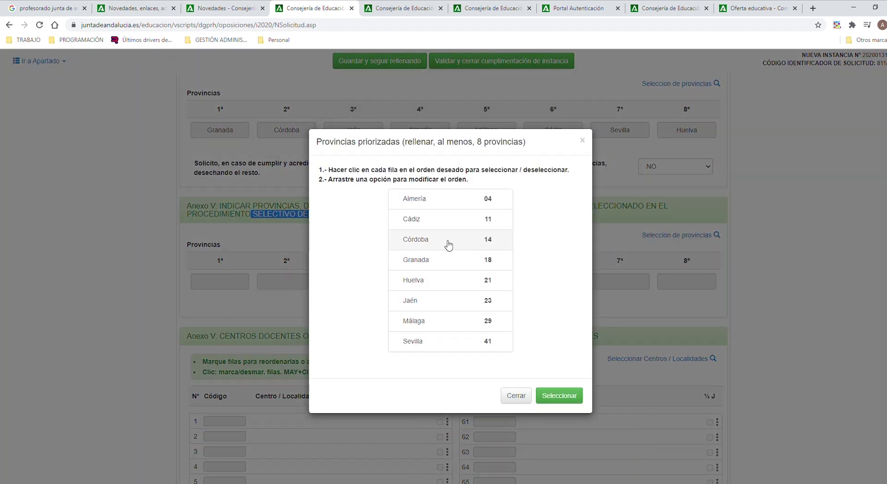
{"action": "left_click", "coordinate": [439, 260]}
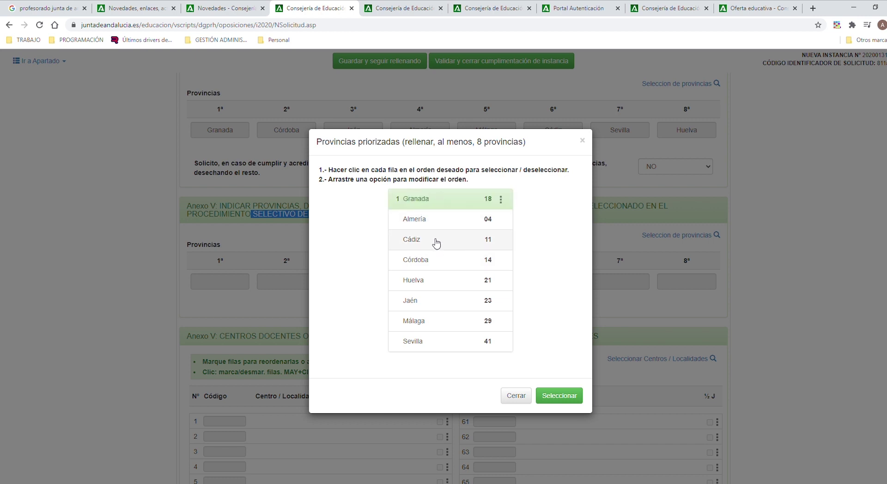
{"action": "left_click", "coordinate": [436, 263]}
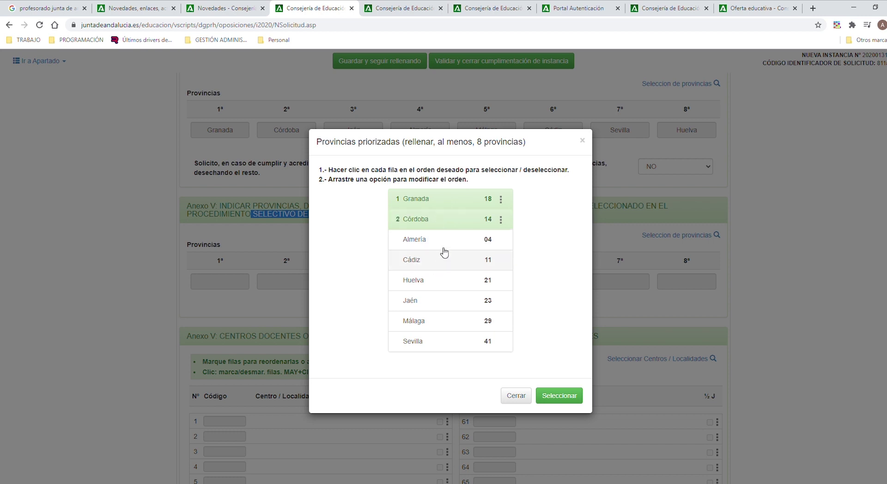
{"action": "left_click", "coordinate": [436, 301]}
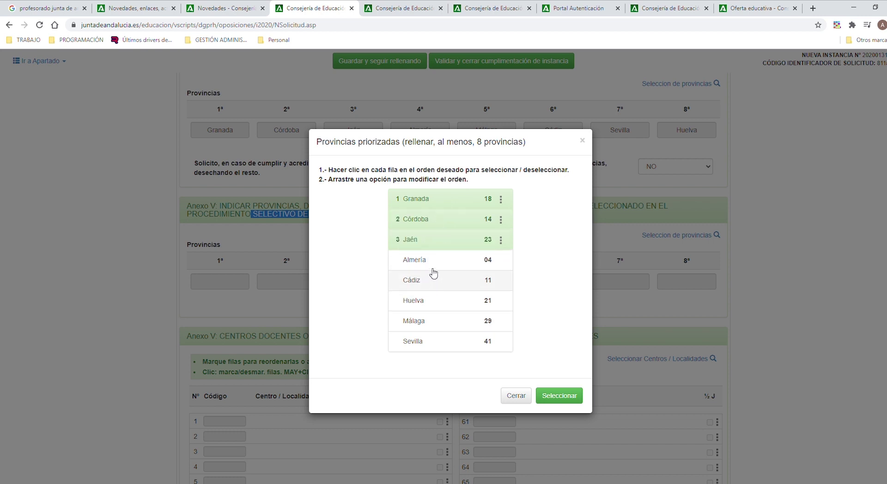
{"action": "left_click", "coordinate": [434, 320]}
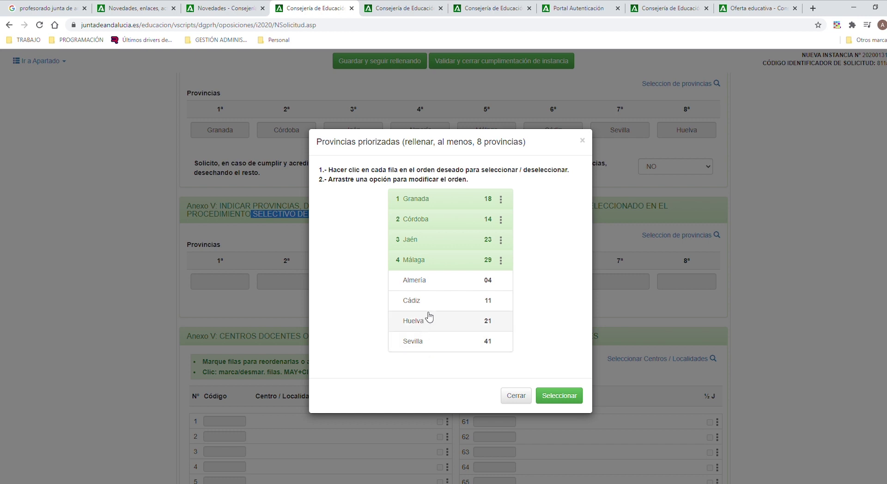
{"action": "left_click", "coordinate": [428, 282]}
{"action": "left_click", "coordinate": [433, 303]}
{"action": "left_click", "coordinate": [430, 329]}
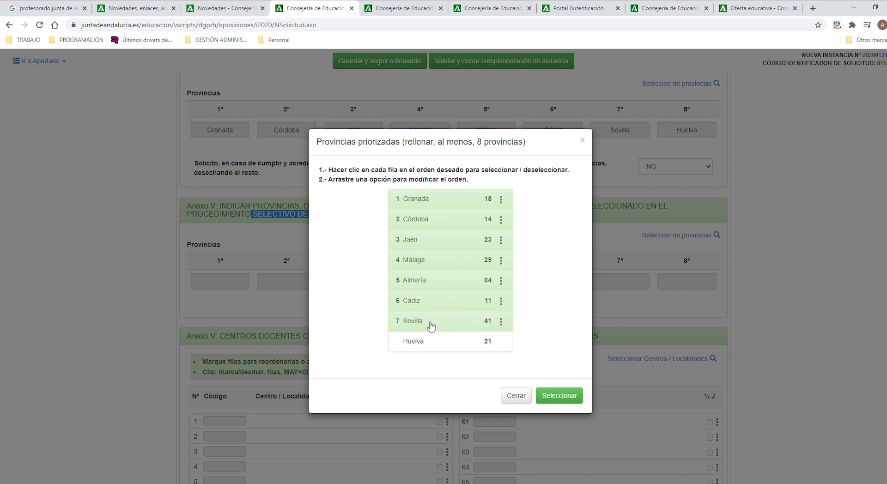
Rearrange the last choices so Huelva is seventh and Sevilla eighth, and accept the province order
{"action": "left_click", "coordinate": [430, 328]}
{"action": "left_click", "coordinate": [430, 329]}
{"action": "left_click", "coordinate": [430, 330]}
{"action": "left_click", "coordinate": [431, 344]}
{"action": "left_click", "coordinate": [432, 330]}
{"action": "left_click", "coordinate": [424, 346]}
{"action": "left_click", "coordinate": [430, 345]}
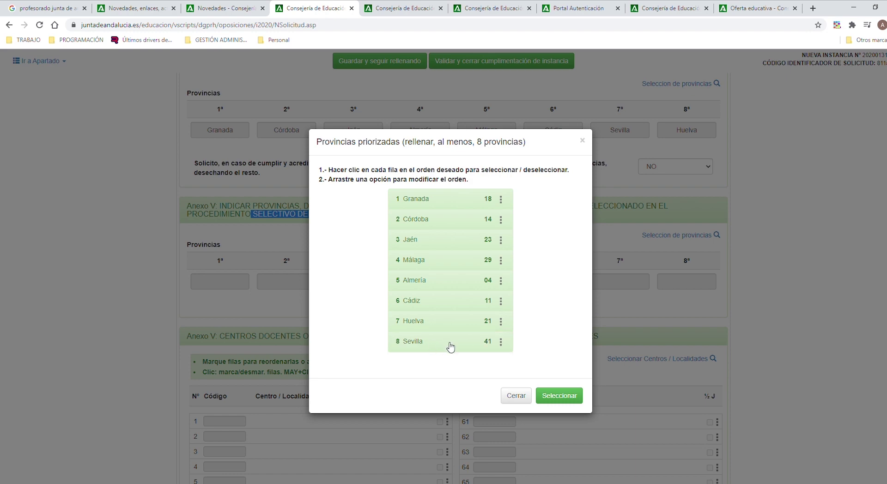
{"action": "left_click", "coordinate": [558, 395]}
Review both province orders and examine the localidades and centros por provincia options in the centros selection, closing it without choosing any
{"action": "scroll", "coordinate": [565, 260], "scroll_direction": "up", "scroll_amount": 2}
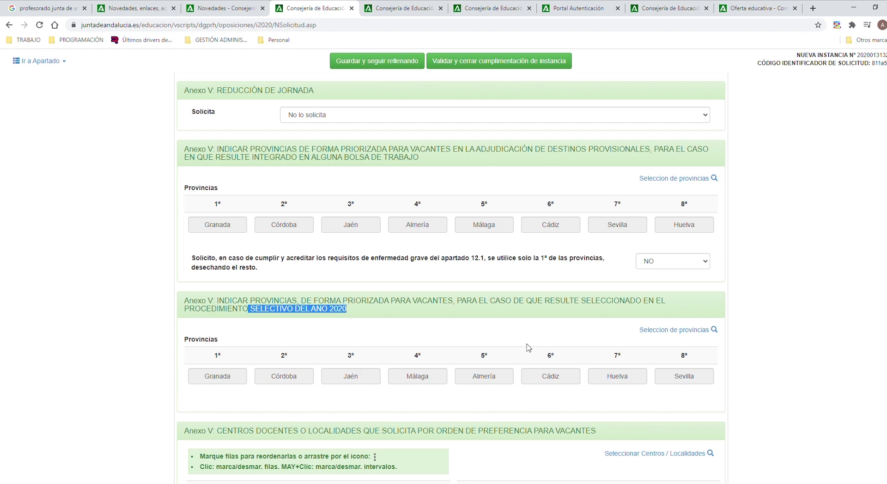
{"action": "scroll", "coordinate": [529, 348], "scroll_direction": "down", "scroll_amount": 4}
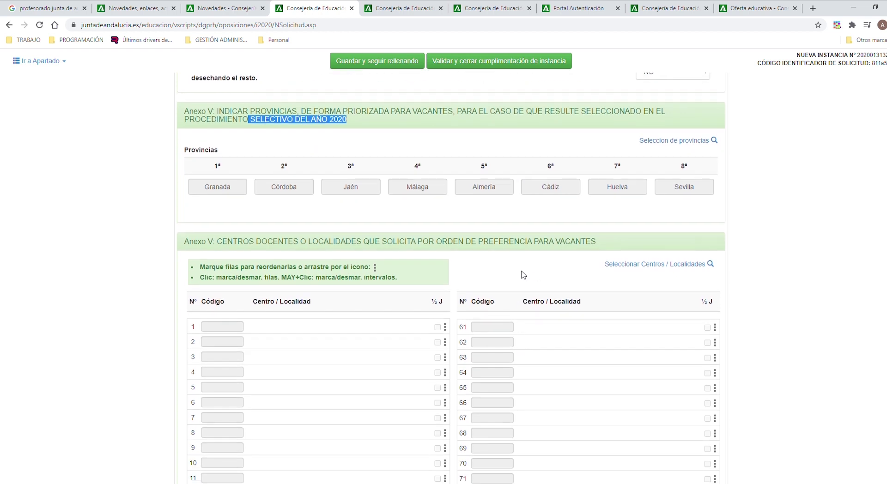
{"action": "left_click_drag", "start_coordinate": [228, 242], "coordinate": [594, 243]}
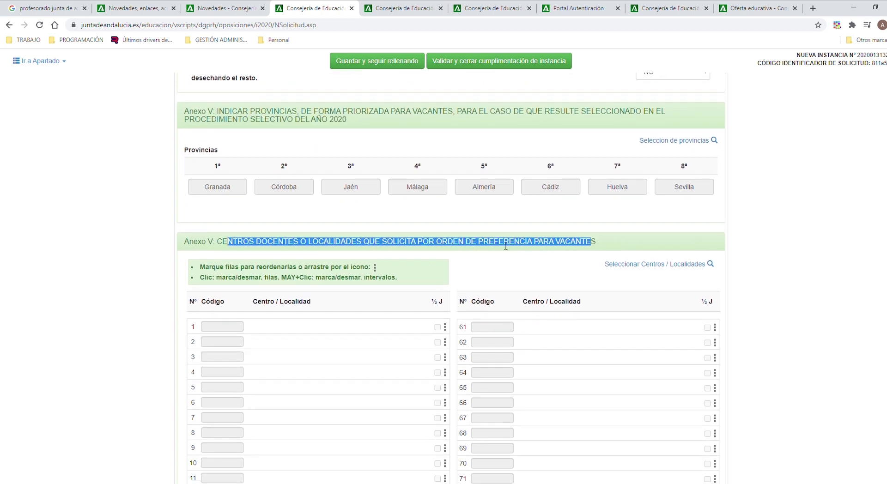
{"action": "left_click", "coordinate": [643, 267]}
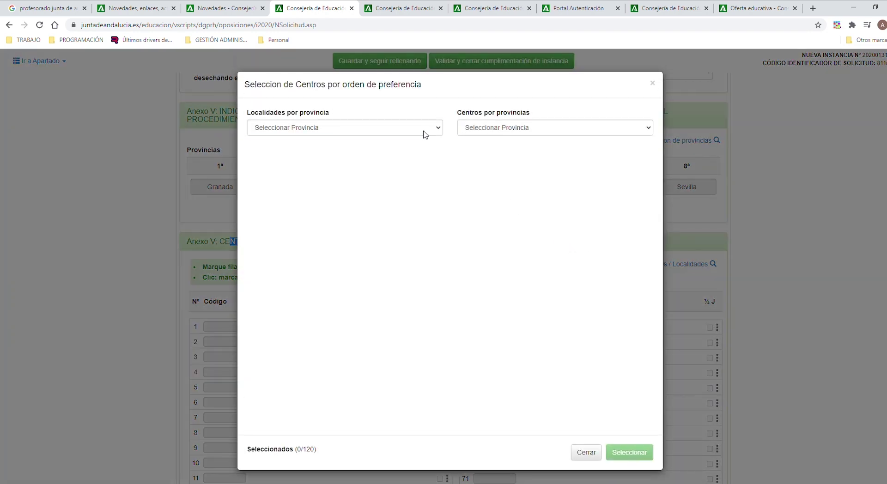
{"action": "left_click", "coordinate": [424, 133]}
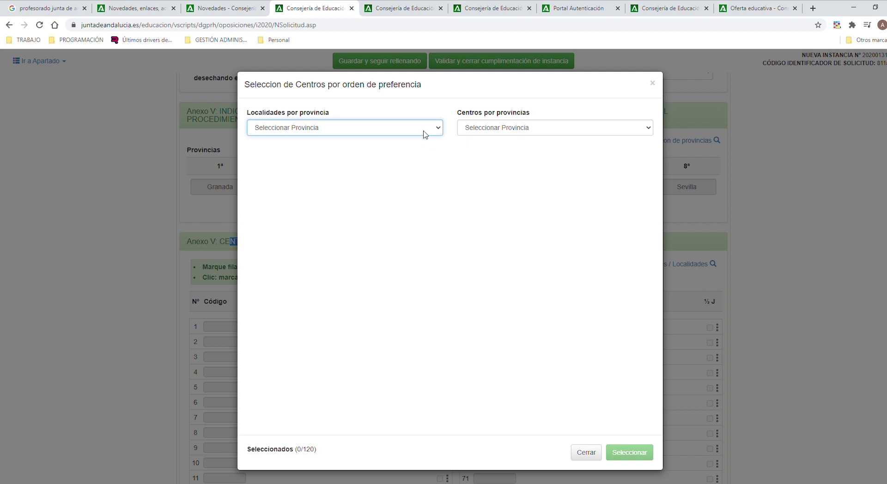
{"action": "left_click", "coordinate": [549, 134]}
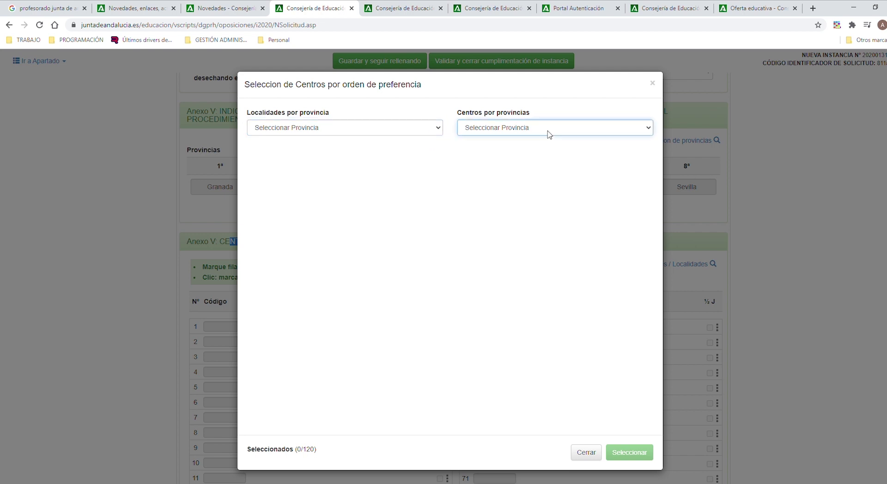
{"action": "left_click", "coordinate": [652, 83]}
{"action": "scroll", "coordinate": [351, 291], "scroll_direction": "down", "scroll_amount": 1}
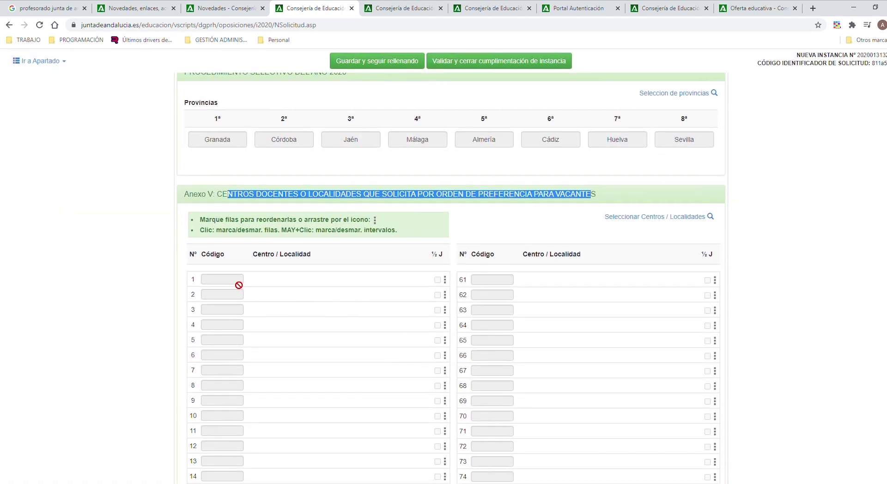
Open the centros and localidades selection, list the localidades of Granada and choose La Zubia (181930003) without ½ Jor
{"action": "left_click", "coordinate": [656, 217]}
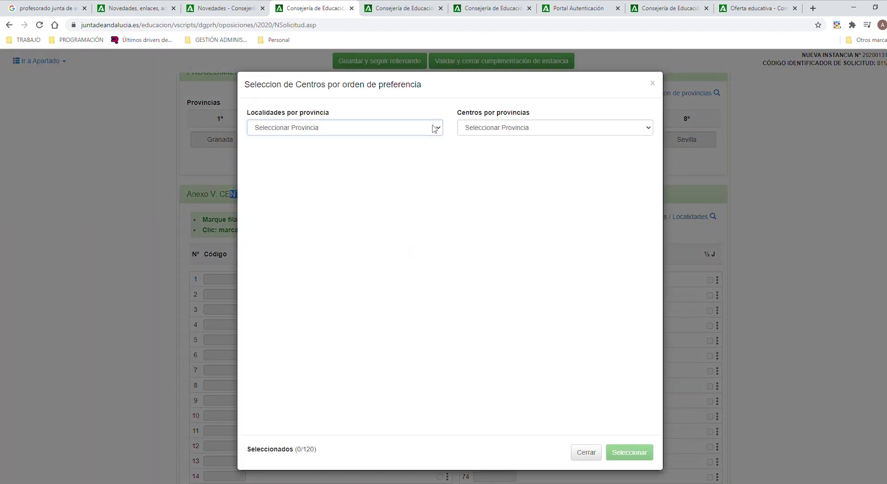
{"action": "left_click", "coordinate": [435, 128]}
{"action": "left_click", "coordinate": [303, 179]}
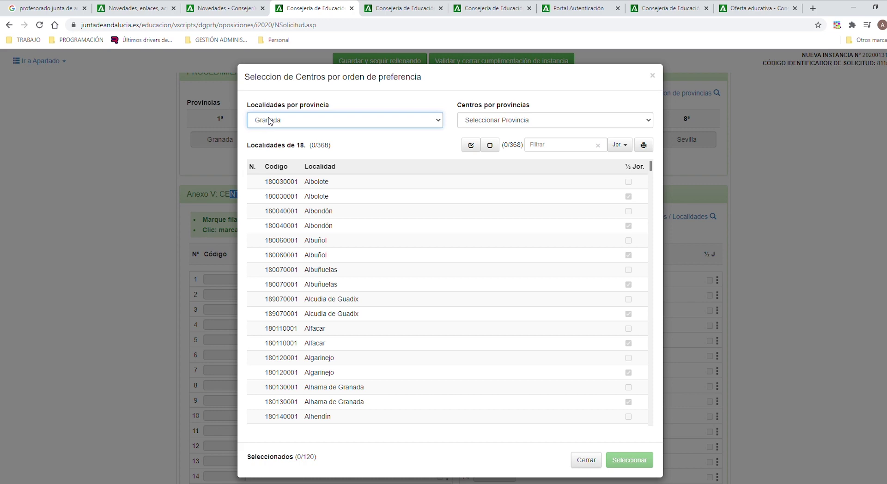
{"action": "scroll", "coordinate": [386, 320], "scroll_direction": "down", "scroll_amount": 20}
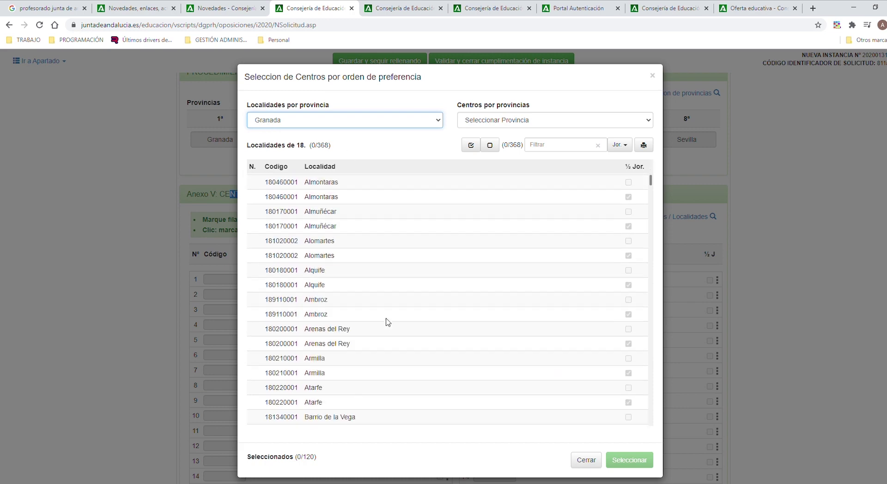
{"action": "scroll", "coordinate": [388, 323], "scroll_direction": "down", "scroll_amount": 20}
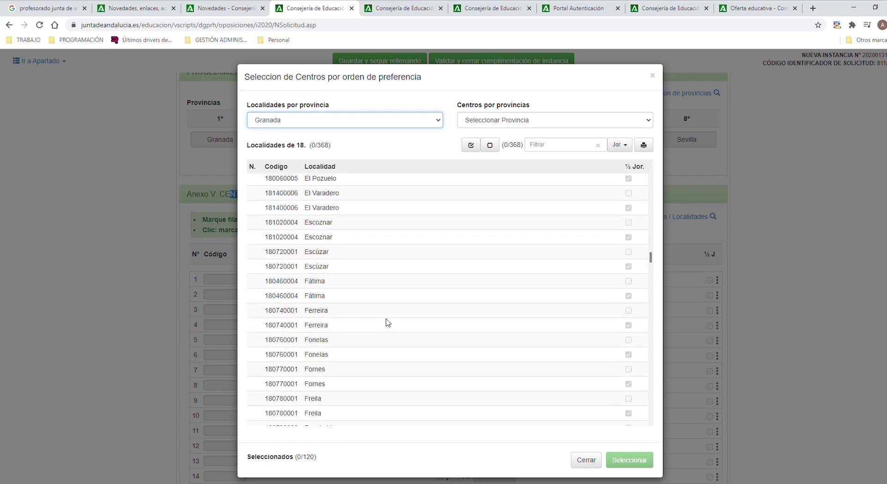
{"action": "scroll", "coordinate": [387, 322], "scroll_direction": "down", "scroll_amount": 8}
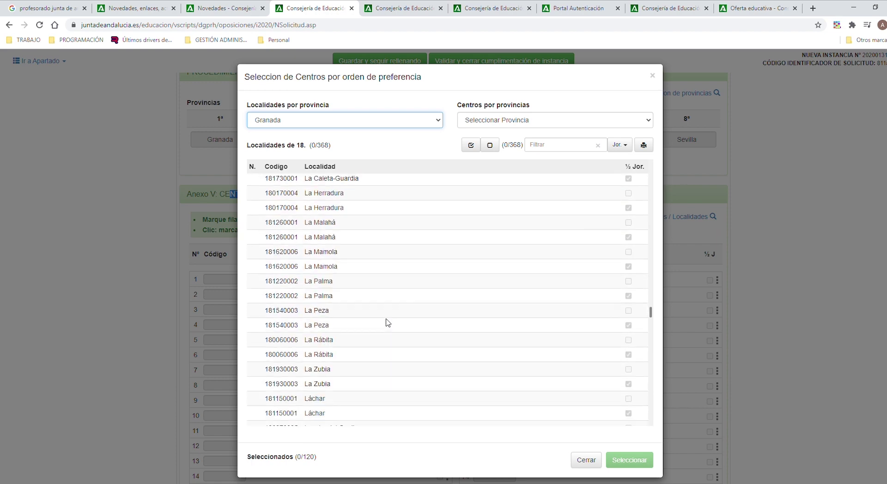
{"action": "scroll", "coordinate": [350, 343], "scroll_direction": "down", "scroll_amount": 4}
{"action": "left_click", "coordinate": [327, 324]}
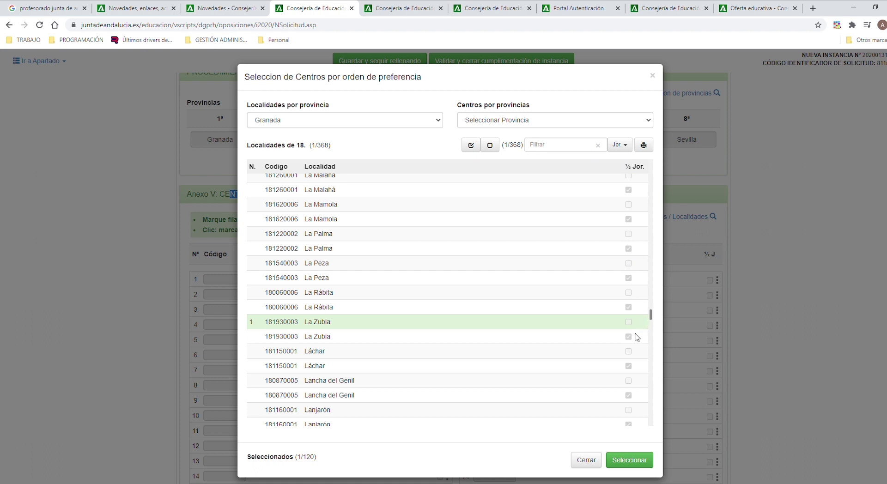
Add La Zubia (181930003) with ½ Jor. as the second choice and accept the localidades selection
{"action": "left_click", "coordinate": [312, 341]}
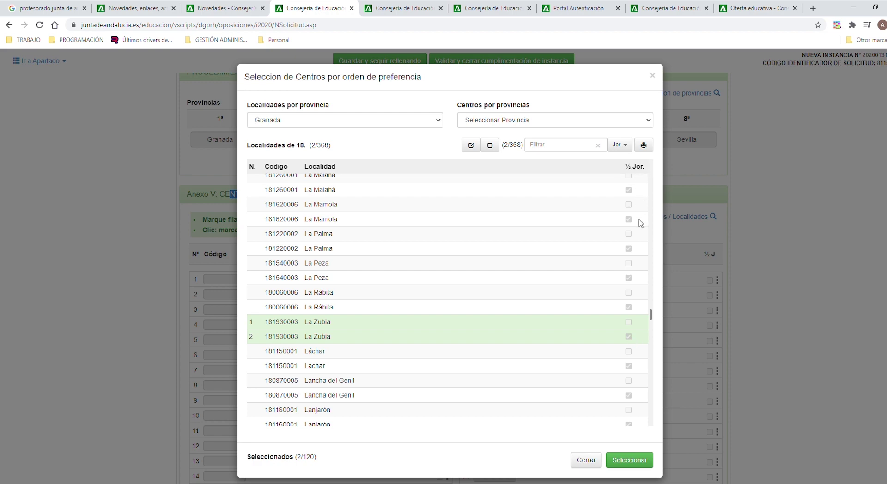
{"action": "left_click", "coordinate": [629, 460]}
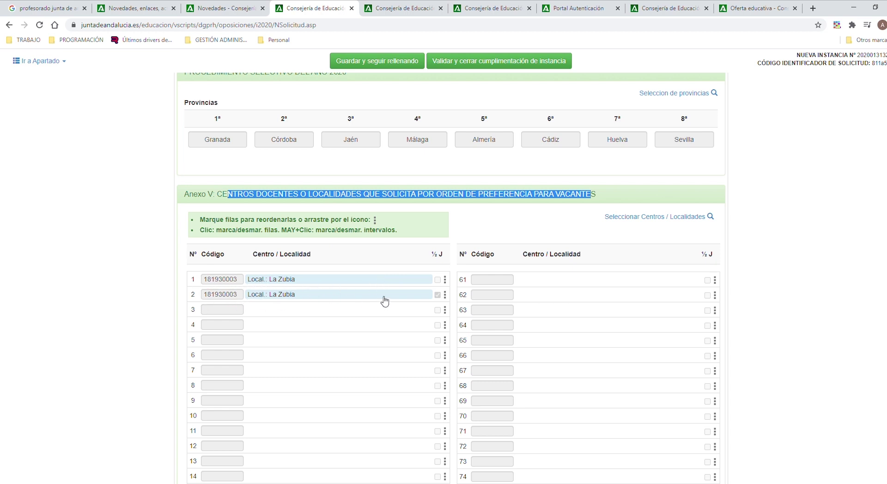
Delete the ½ J entry for La Zubia from row 2 of the Anexo V preference list
{"action": "left_click", "coordinate": [275, 295]}
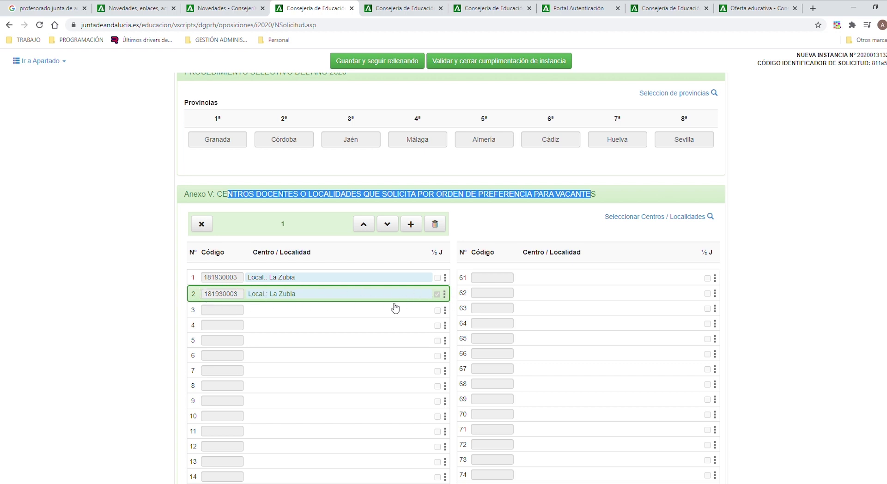
{"action": "left_click", "coordinate": [437, 295]}
{"action": "left_click", "coordinate": [442, 227]}
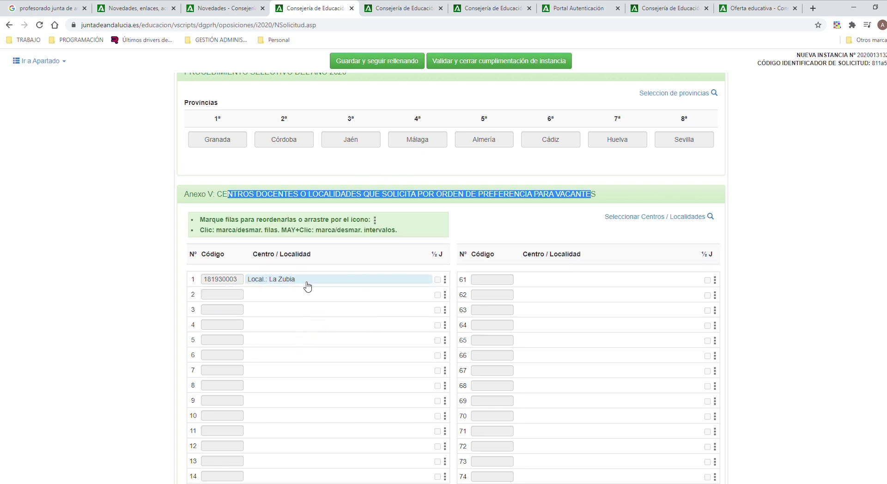
Select empty row 2, open the centros and localidades selection and list the centros of Granada
{"action": "left_click", "coordinate": [258, 294]}
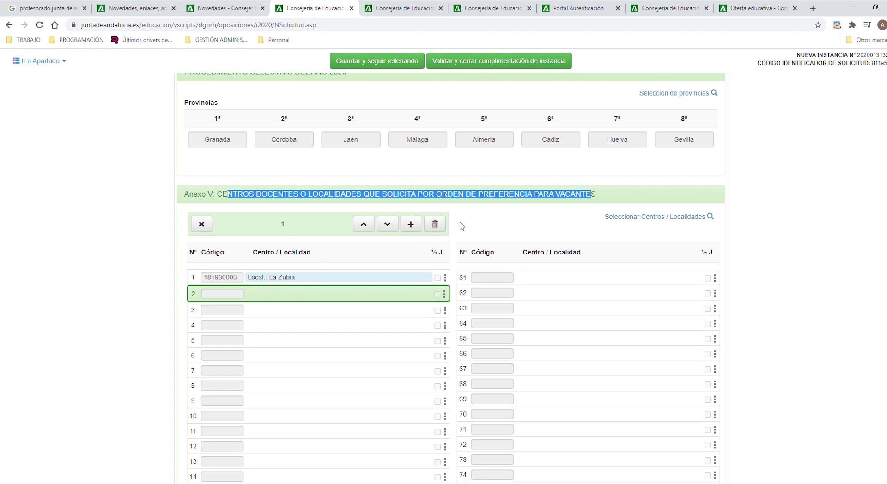
{"action": "left_click", "coordinate": [646, 224]}
{"action": "left_click", "coordinate": [536, 128]}
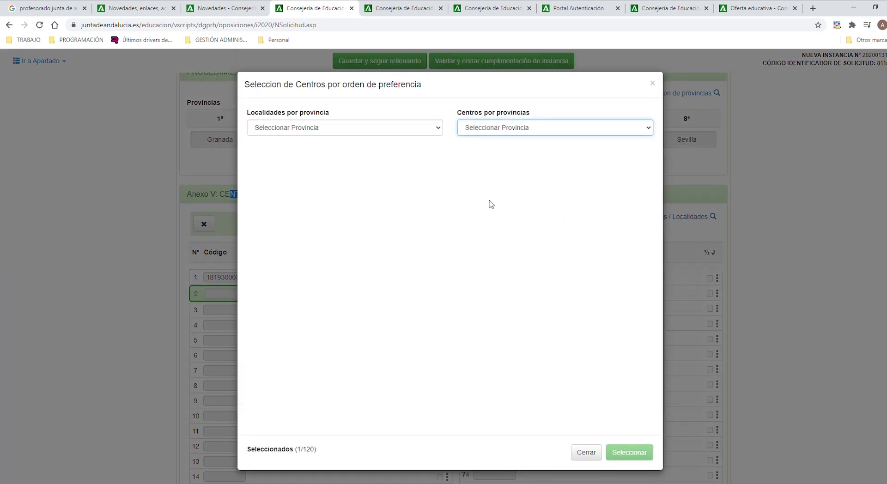
{"action": "left_click", "coordinate": [491, 177]}
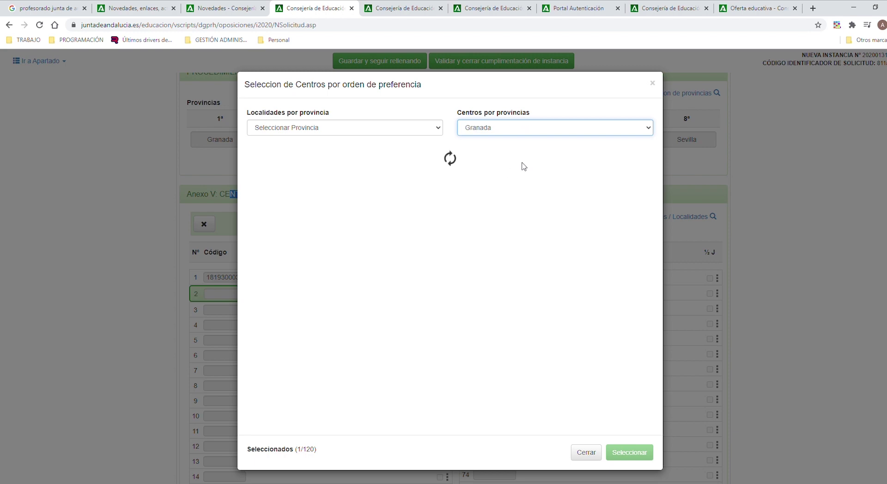
Choose C.E.I.P. Al-Zawiya, I.E.S. Laurel de la Reina and I.E.S. Trevenque in La Zubia, all without ½ Jorn., and accept the selection
{"action": "scroll", "coordinate": [354, 224], "scroll_direction": "down", "scroll_amount": 15}
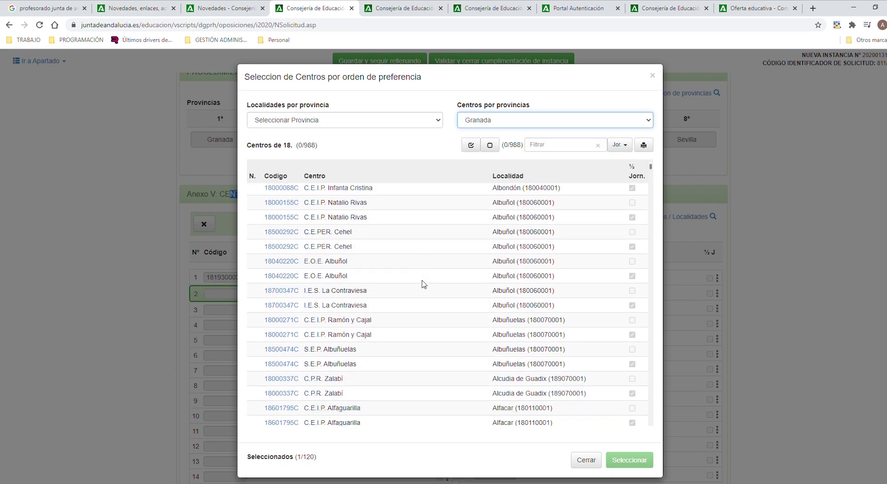
{"action": "scroll", "coordinate": [438, 296], "scroll_direction": "down", "scroll_amount": 5}
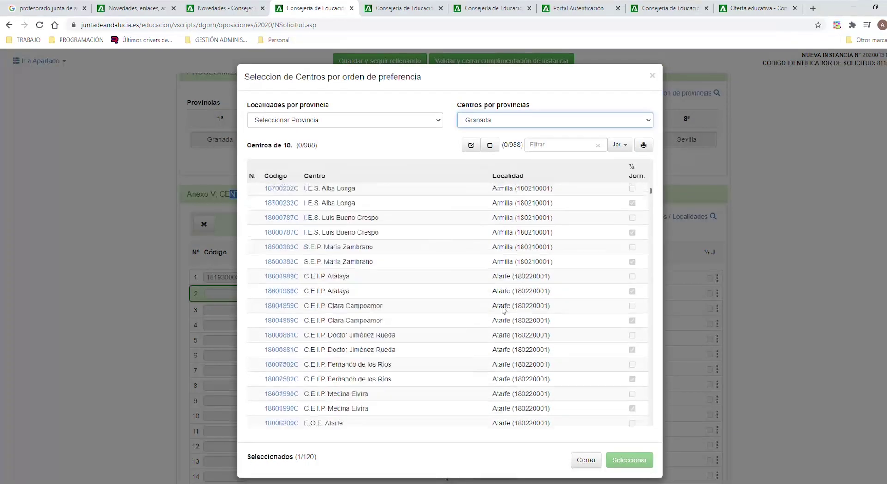
{"action": "scroll", "coordinate": [523, 371], "scroll_direction": "down", "scroll_amount": 20}
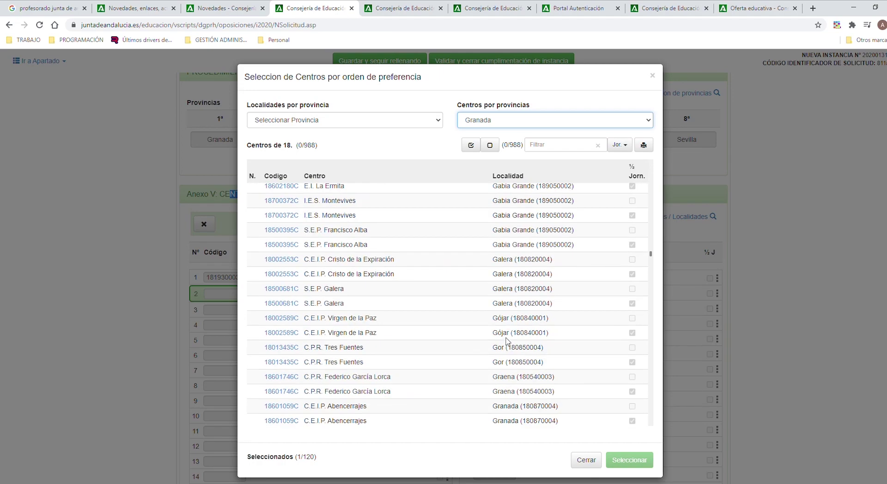
{"action": "scroll", "coordinate": [507, 341], "scroll_direction": "down", "scroll_amount": 20}
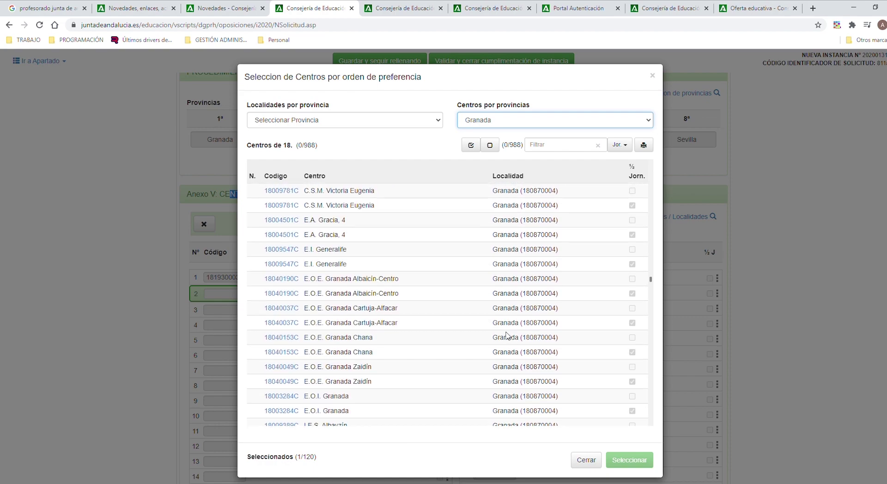
{"action": "scroll", "coordinate": [507, 335], "scroll_direction": "down", "scroll_amount": 20}
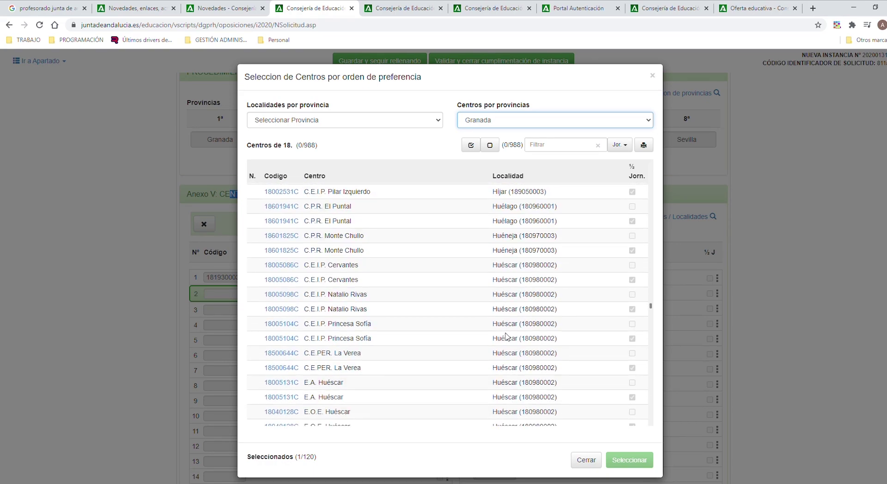
{"action": "scroll", "coordinate": [507, 336], "scroll_direction": "down", "scroll_amount": 20}
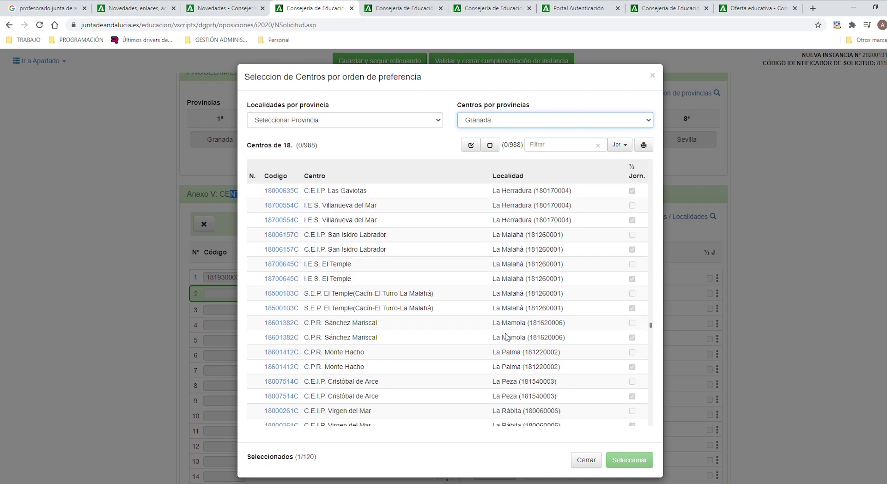
{"action": "scroll", "coordinate": [507, 337], "scroll_direction": "down", "scroll_amount": 20}
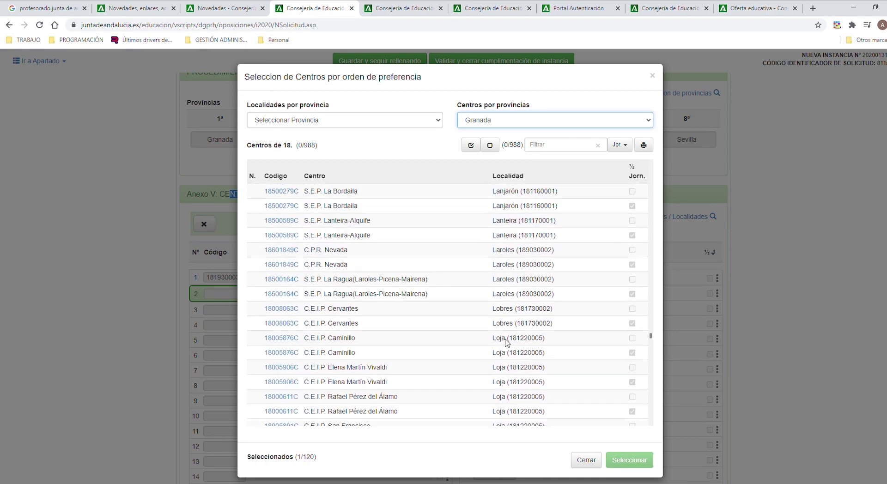
{"action": "scroll", "coordinate": [507, 341], "scroll_direction": "up", "scroll_amount": 10}
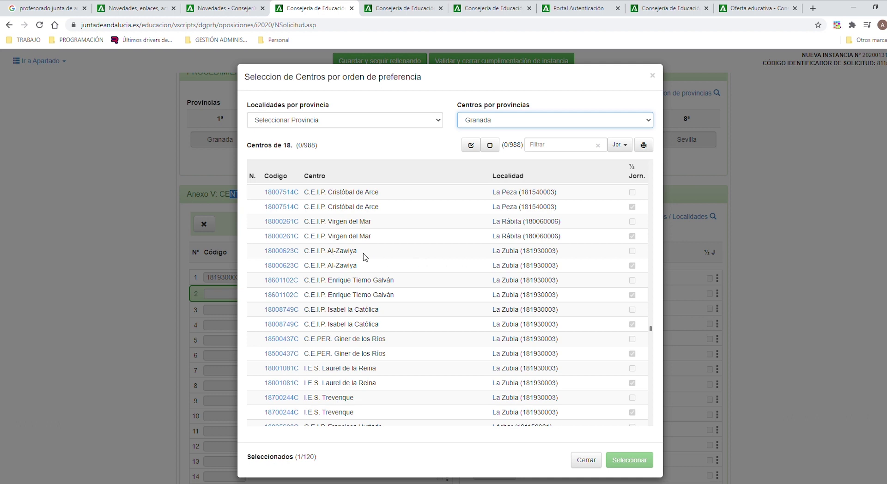
{"action": "left_click", "coordinate": [365, 254]}
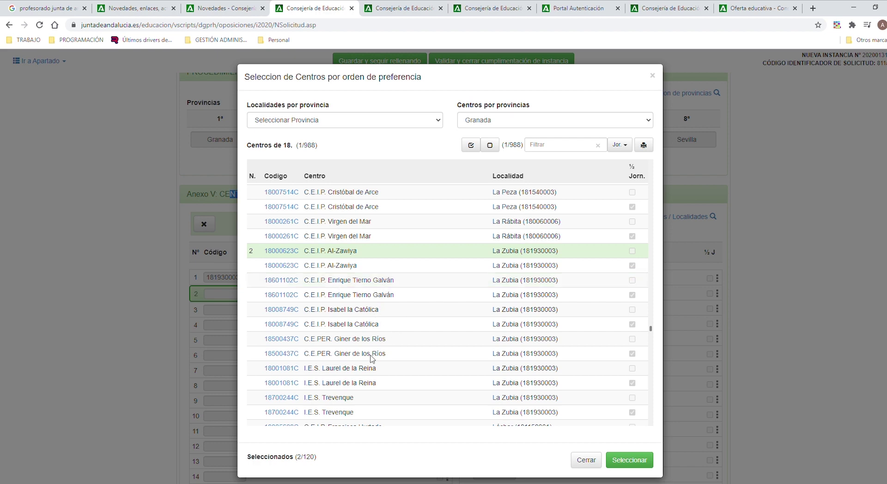
{"action": "left_click", "coordinate": [365, 372]}
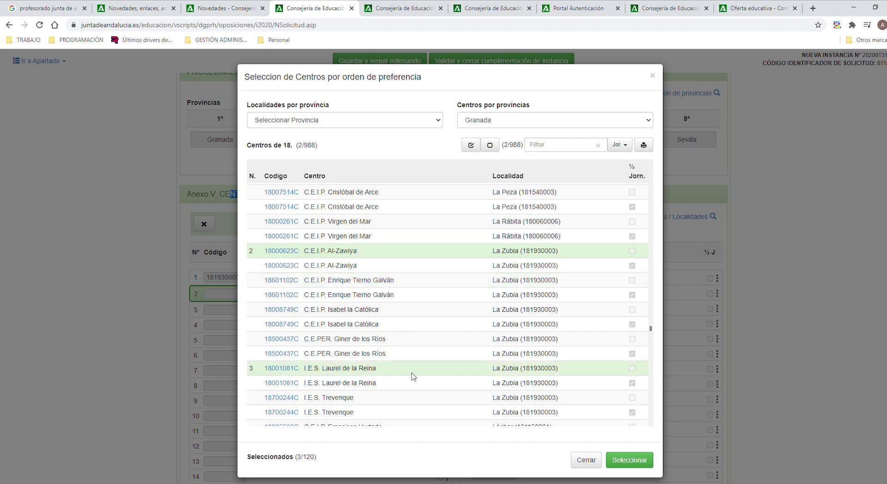
{"action": "scroll", "coordinate": [412, 375], "scroll_direction": "down", "scroll_amount": 2}
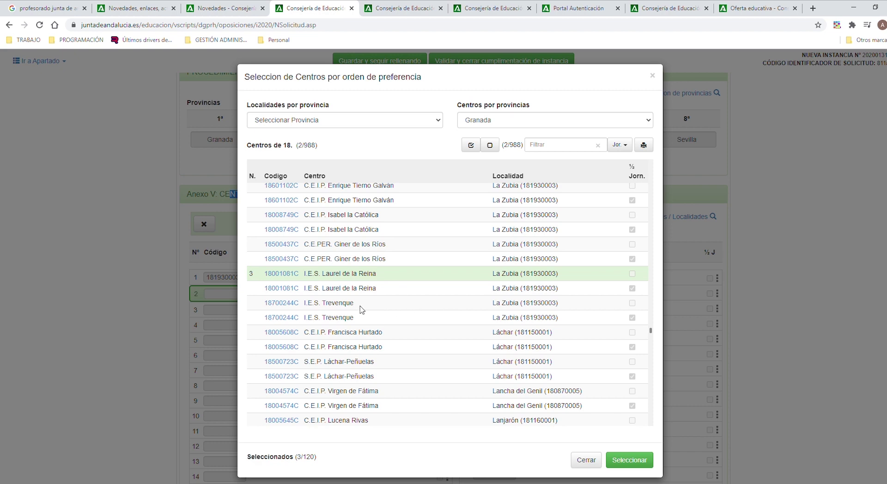
{"action": "left_click", "coordinate": [377, 305]}
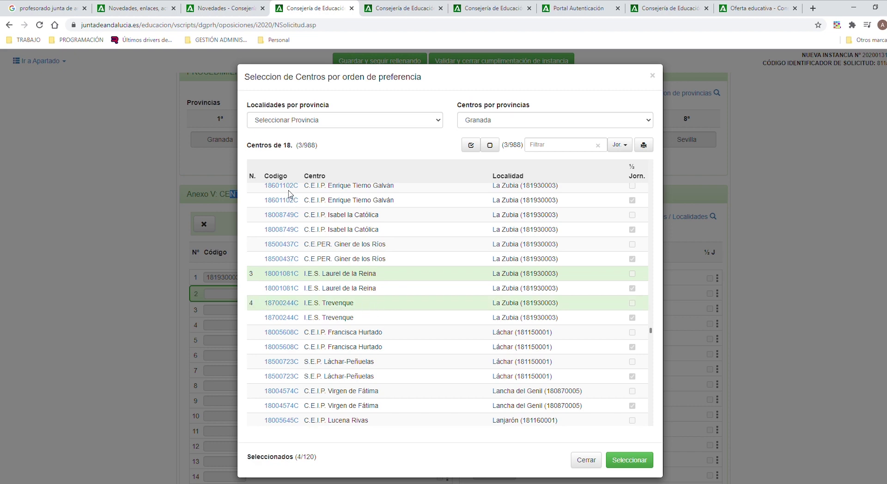
{"action": "left_click", "coordinate": [629, 460]}
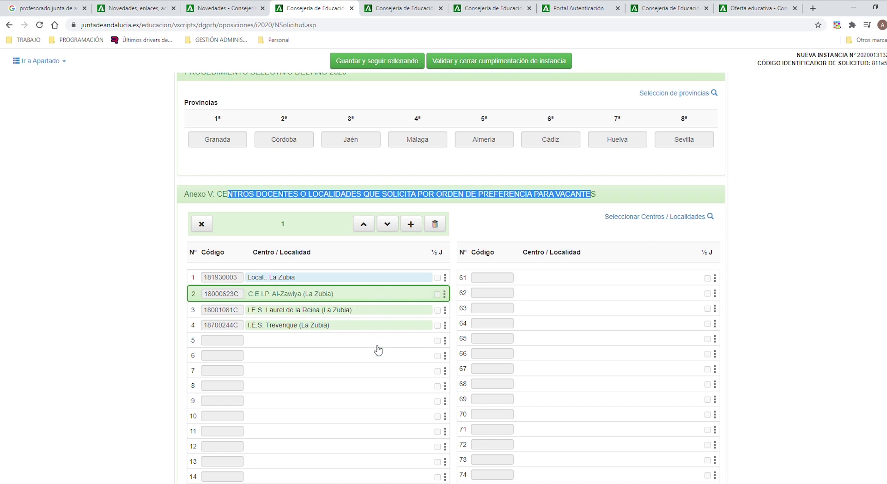
Review the Anexo V preference list for vacantes, examining the entered centros and localidades and the remaining empty rows
{"action": "scroll", "coordinate": [376, 350], "scroll_direction": "down", "scroll_amount": 1}
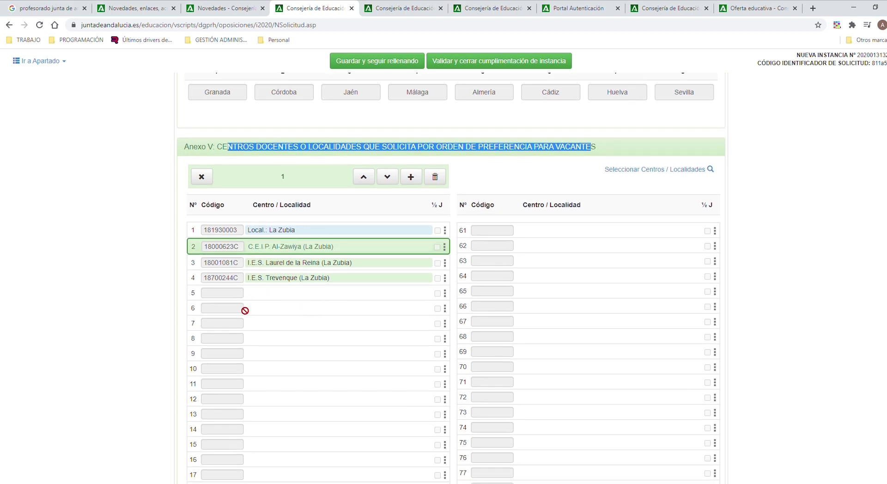
{"action": "scroll", "coordinate": [299, 353], "scroll_direction": "down", "scroll_amount": 3}
{"action": "scroll", "coordinate": [321, 353], "scroll_direction": "down", "scroll_amount": 12}
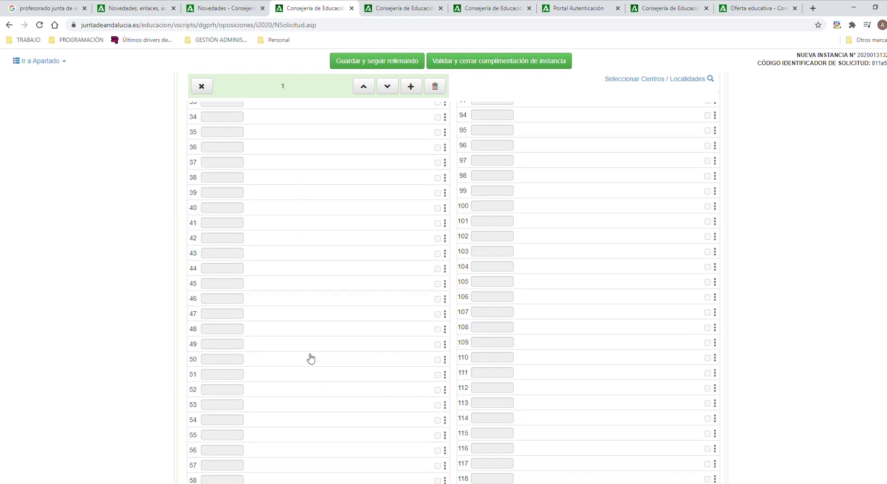
{"action": "scroll", "coordinate": [555, 305], "scroll_direction": "up", "scroll_amount": 16}
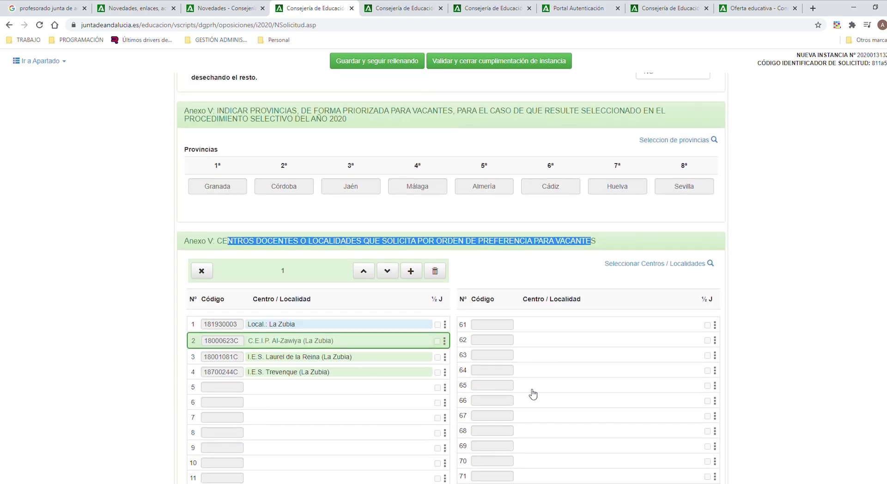
{"action": "scroll", "coordinate": [383, 344], "scroll_direction": "down", "scroll_amount": 5}
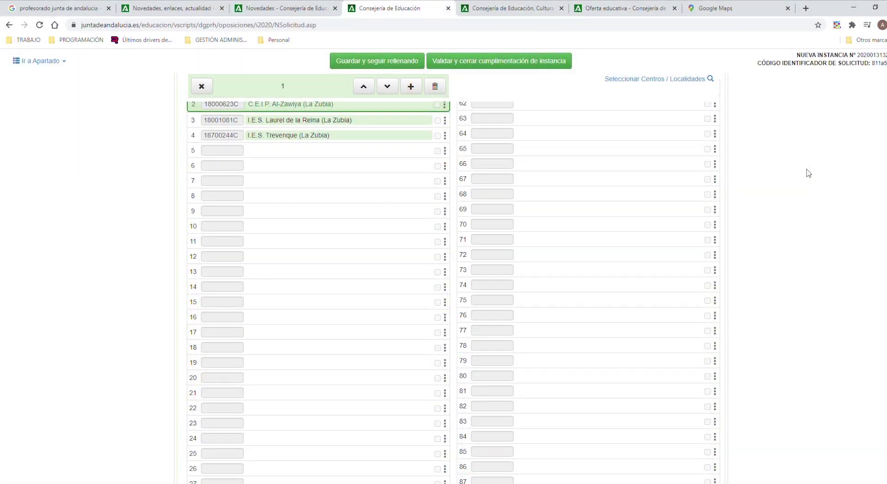
{"action": "scroll", "coordinate": [324, 176], "scroll_direction": "up", "scroll_amount": 1}
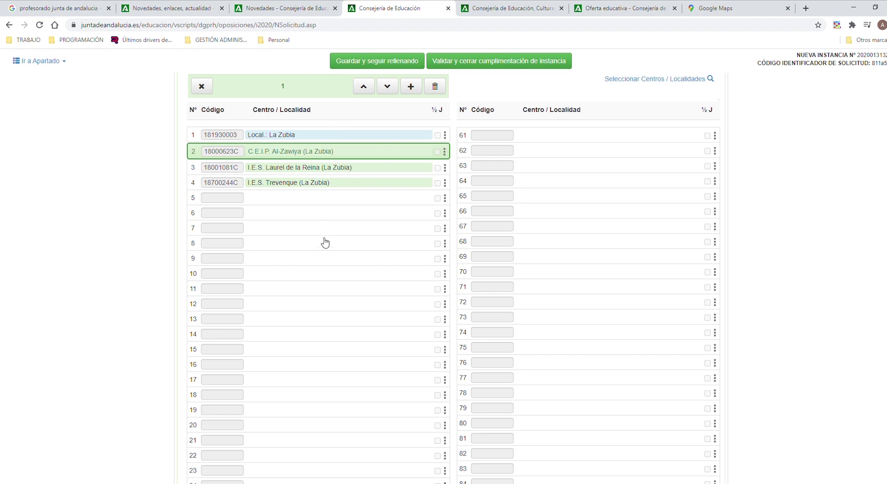
{"action": "scroll", "coordinate": [325, 243], "scroll_direction": "up", "scroll_amount": 3}
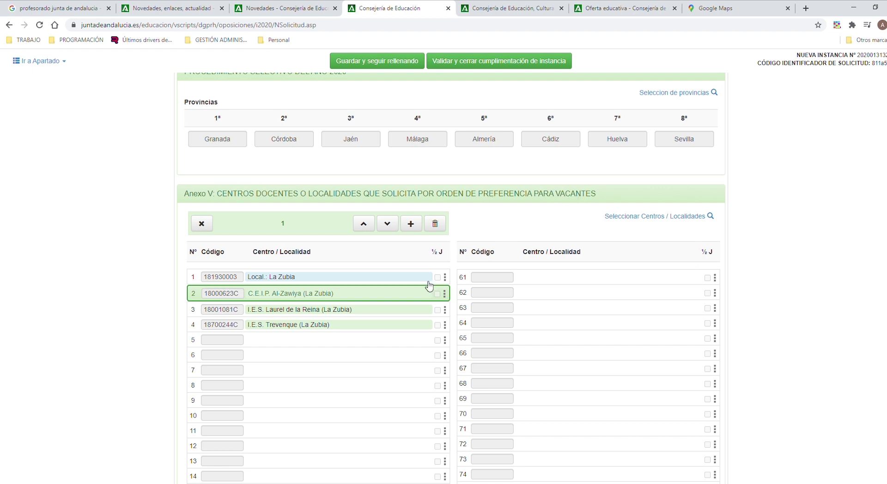
{"action": "scroll", "coordinate": [428, 283], "scroll_direction": "down", "scroll_amount": 1}
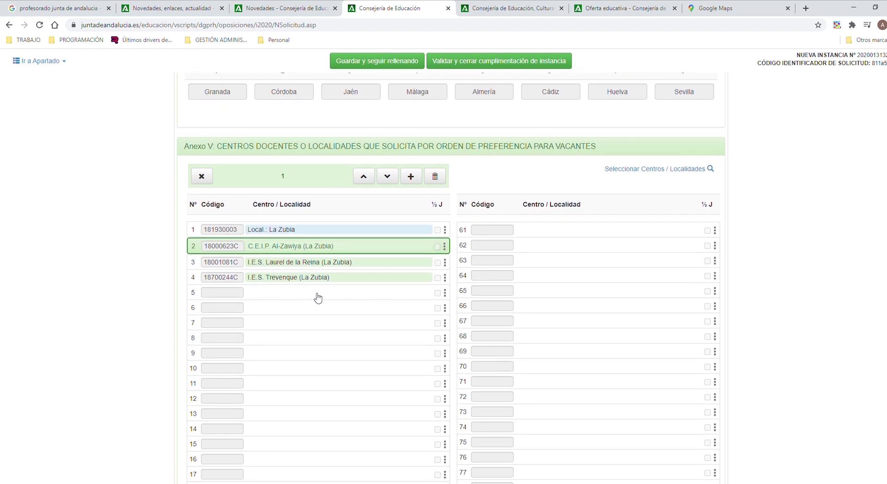
Look at the La Zubia area in Google Maps, return to the application form and review the preference rows down to row 120
{"action": "left_click", "coordinate": [715, 6]}
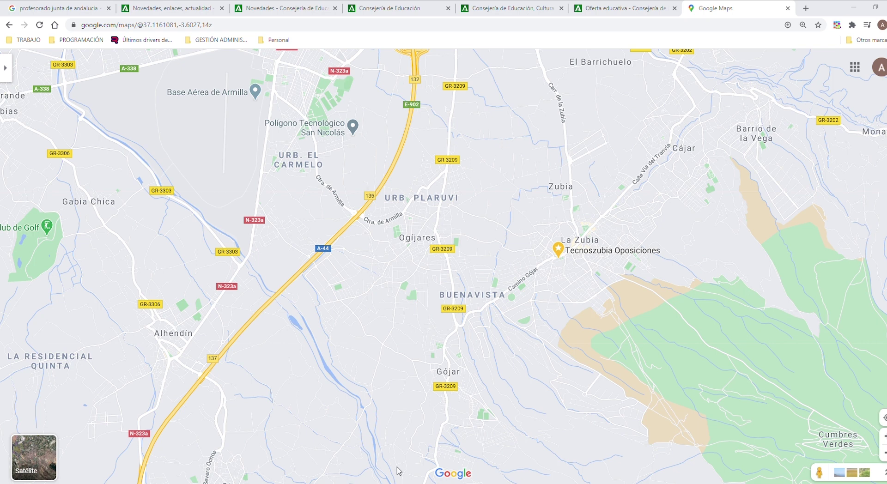
{"action": "left_click", "coordinate": [282, 8]}
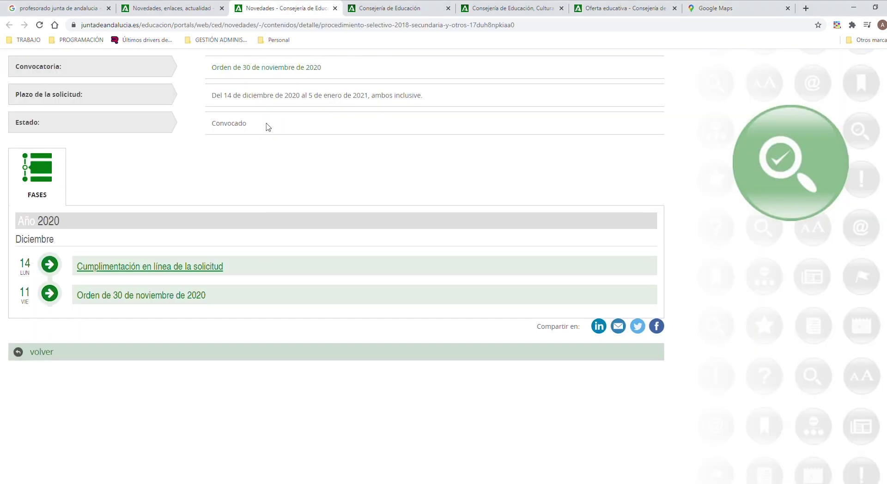
{"action": "left_click", "coordinate": [360, 6]}
{"action": "scroll", "coordinate": [406, 324], "scroll_direction": "down", "scroll_amount": 8}
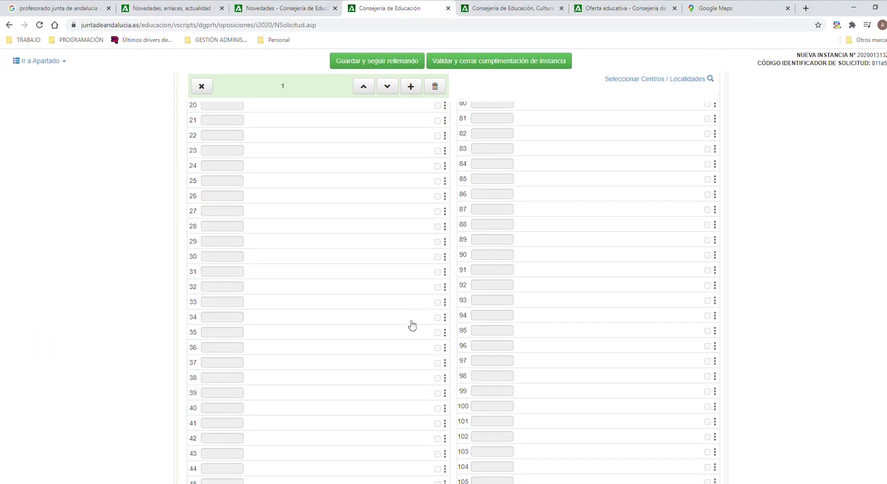
{"action": "scroll", "coordinate": [416, 342], "scroll_direction": "down", "scroll_amount": 8}
{"action": "scroll", "coordinate": [527, 331], "scroll_direction": "up", "scroll_amount": 4}
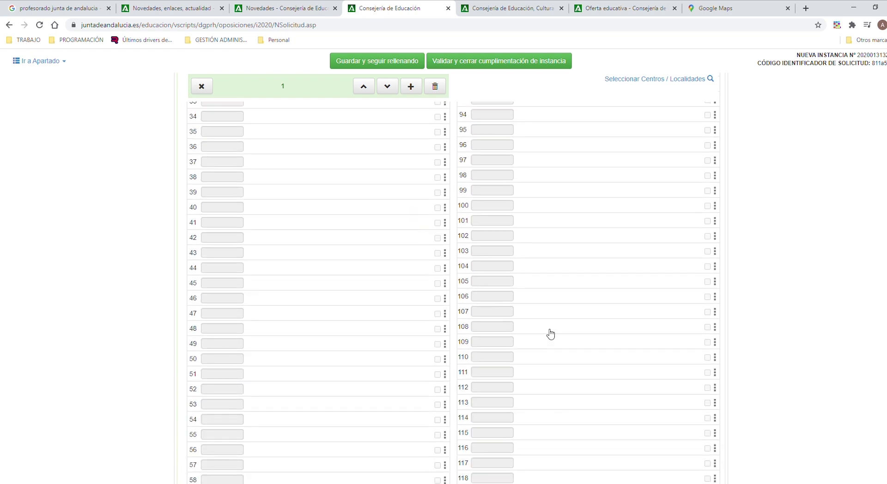
{"action": "scroll", "coordinate": [545, 337], "scroll_direction": "down", "scroll_amount": 2}
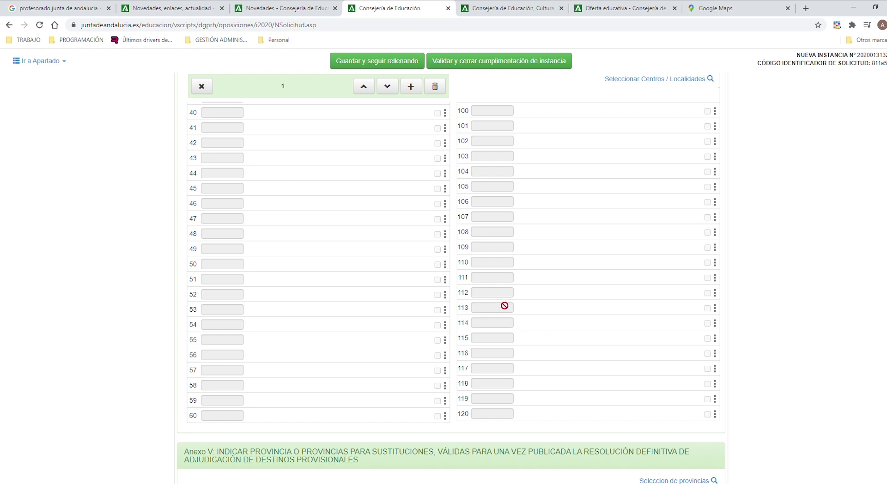
View the Buscador de Centros page and the Formación Profesional Oferta educativa page, and highlight the latter's web address
{"action": "left_click", "coordinate": [486, 4]}
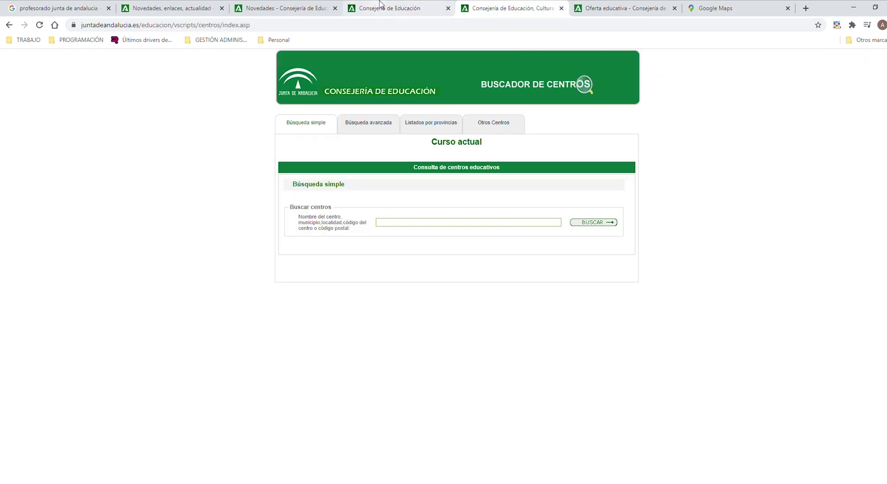
{"action": "left_click", "coordinate": [394, 6]}
{"action": "left_click", "coordinate": [620, 6]}
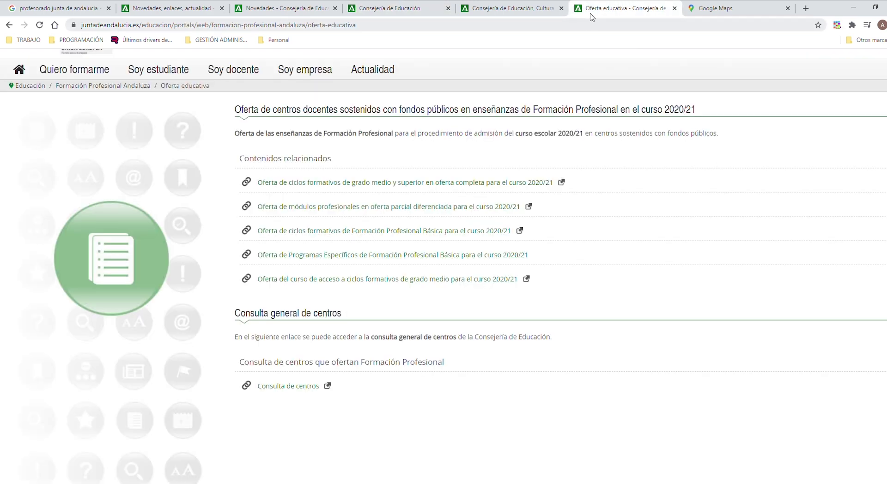
{"action": "left_click", "coordinate": [375, 25]}
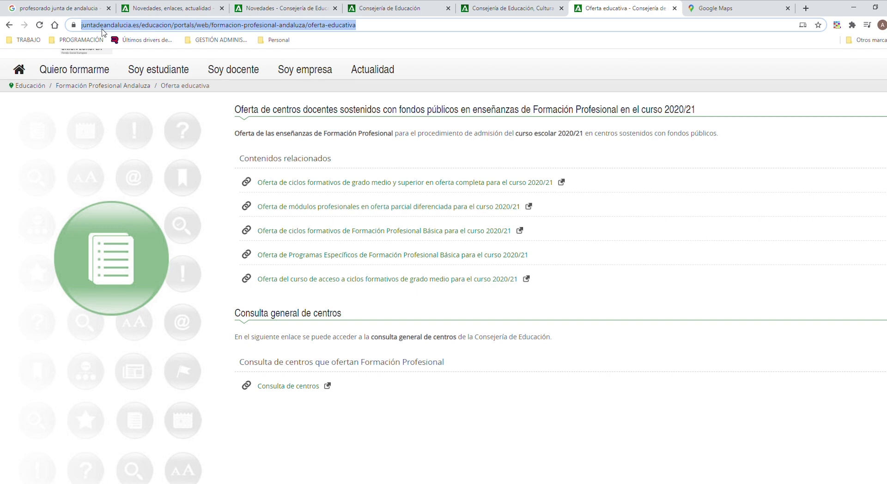
Open the 2020/21 full-offer query for grado medio y superior ciclos, setting Nivel to Ciclos Formativos de Grado Superior and Provincia to Granada
{"action": "scroll", "coordinate": [483, 194], "scroll_direction": "up", "scroll_amount": 1}
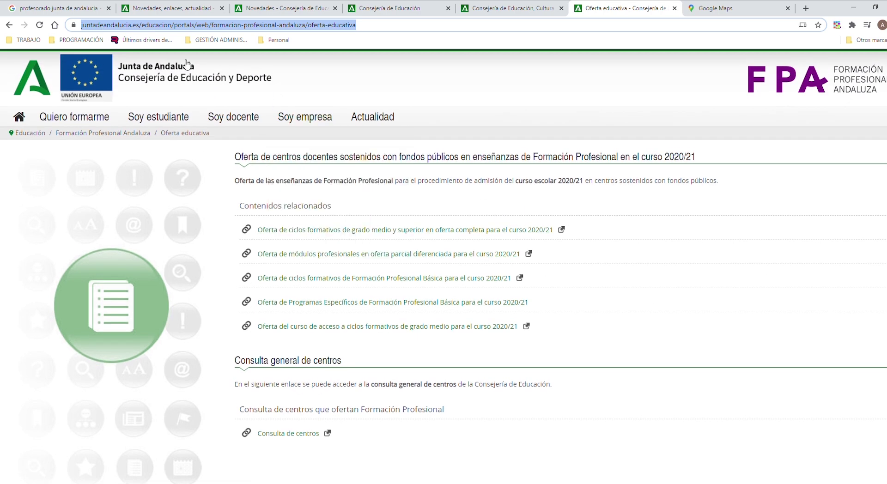
{"action": "mouse_move", "coordinate": [305, 117]}
{"action": "left_click", "coordinate": [305, 235]}
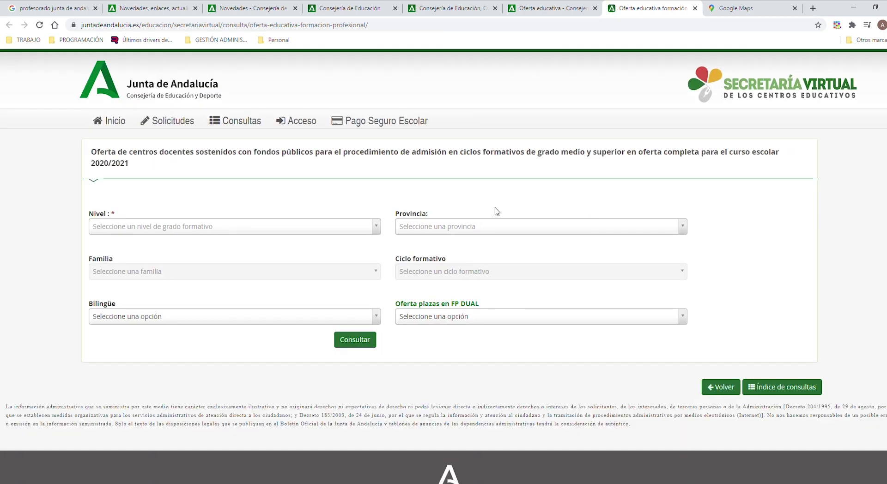
{"action": "left_click", "coordinate": [330, 233]}
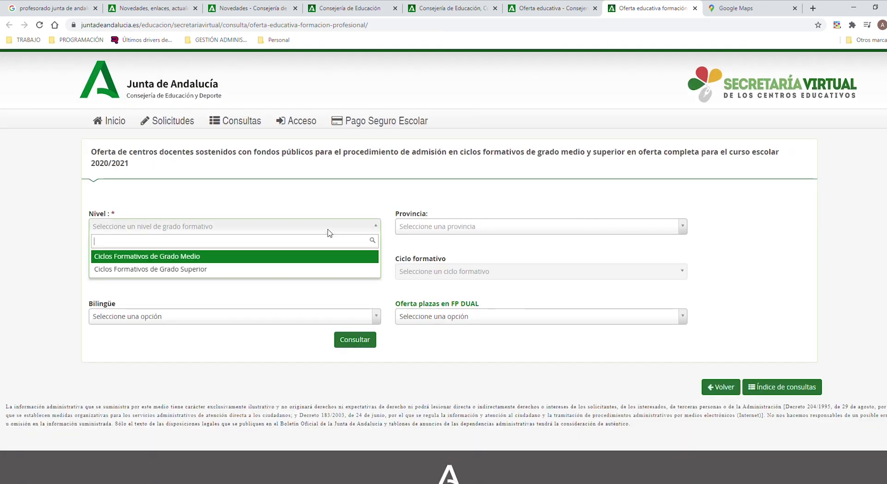
{"action": "left_click", "coordinate": [259, 269]}
{"action": "left_click", "coordinate": [479, 223]}
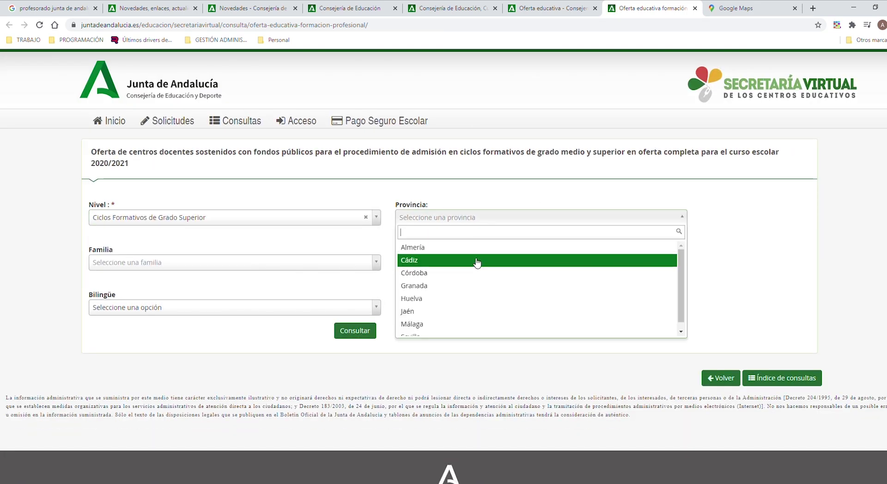
{"action": "left_click", "coordinate": [466, 287]}
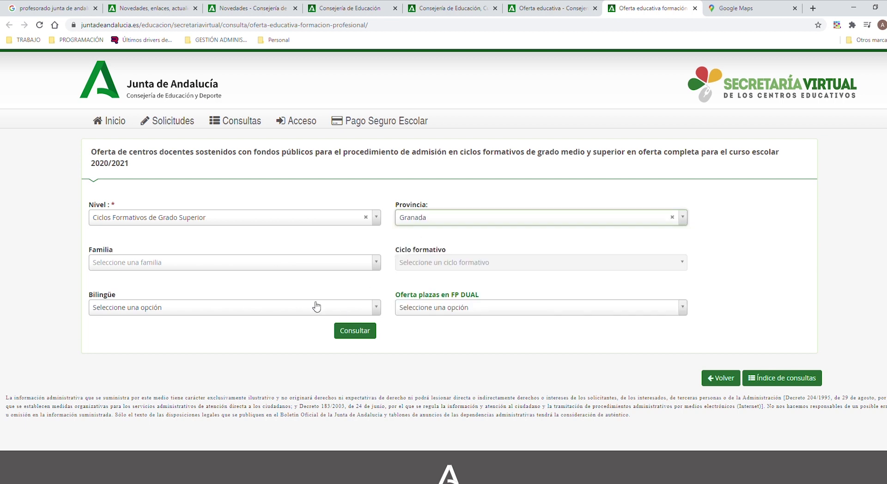
Set Familia to Administración y gestión and Ciclo formativo to Administración y Finanzas, and run the query
{"action": "left_click", "coordinate": [312, 264]}
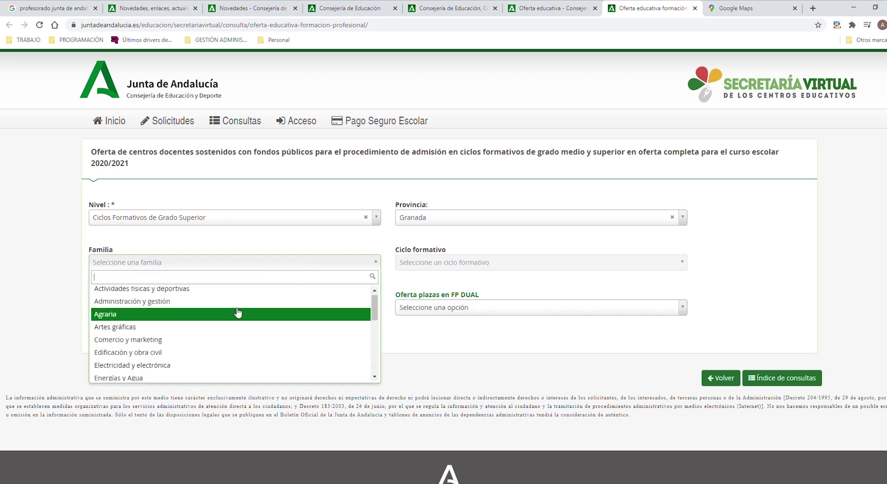
{"action": "left_click", "coordinate": [240, 305]}
{"action": "left_click", "coordinate": [474, 263]}
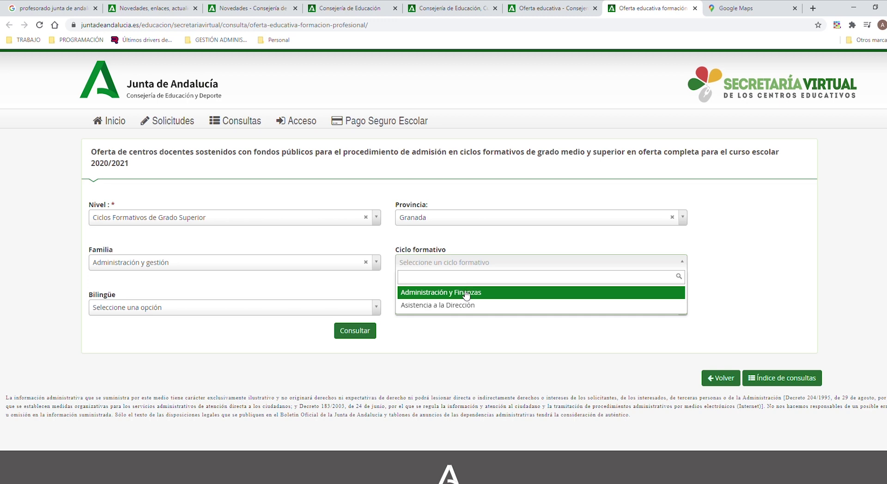
{"action": "left_click", "coordinate": [464, 293]}
{"action": "left_click", "coordinate": [355, 331]}
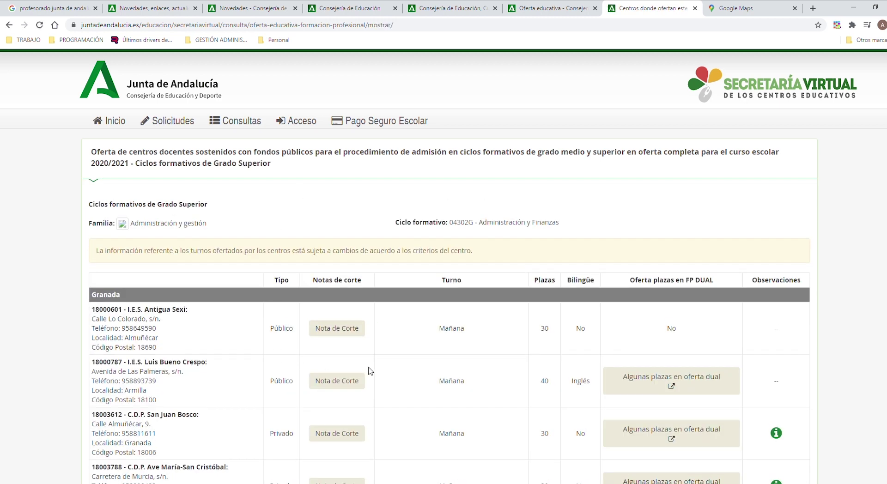
Look through the Granada centros offering the ciclo and highlight the I.E.S. Padre Manjón entry
{"action": "scroll", "coordinate": [612, 398], "scroll_direction": "down", "scroll_amount": 4}
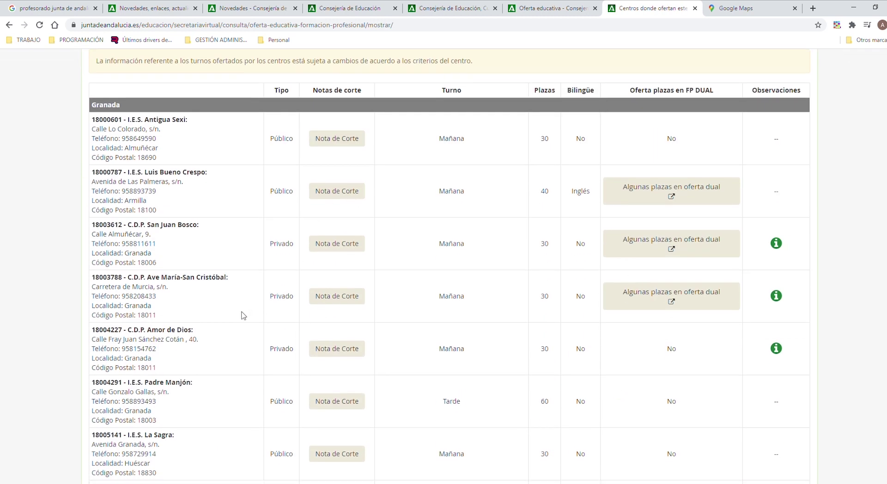
{"action": "scroll", "coordinate": [119, 234], "scroll_direction": "down", "scroll_amount": 1}
{"action": "scroll", "coordinate": [138, 292], "scroll_direction": "down", "scroll_amount": 2}
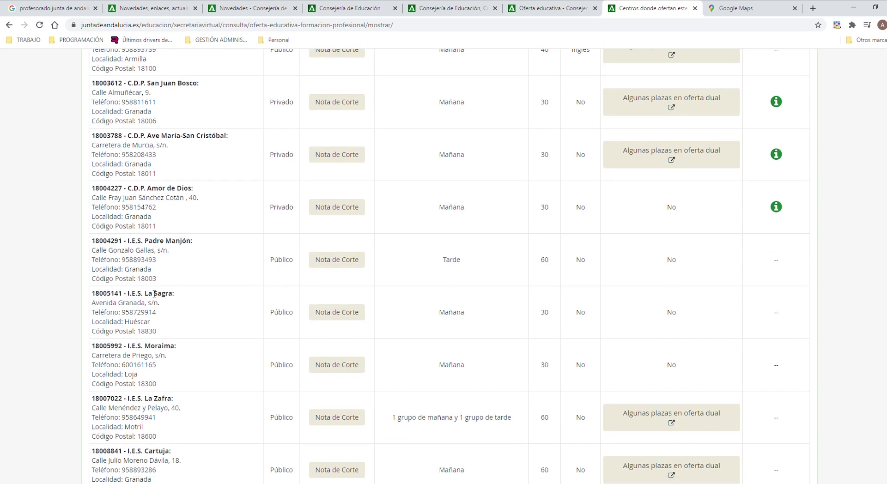
{"action": "left_click_drag", "start_coordinate": [149, 248], "coordinate": [91, 244]}
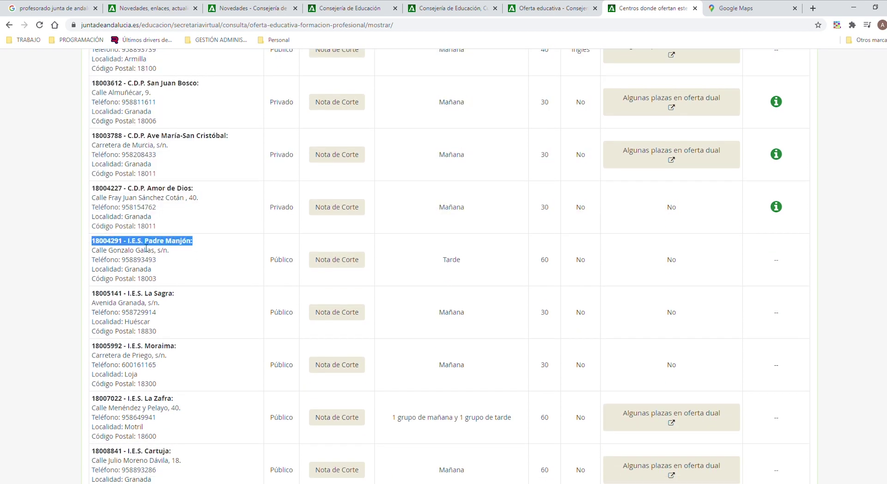
Return to the Buscador de Centros and examine its Búsqueda avanzada criteria and the Listados por provincias
{"action": "left_click", "coordinate": [546, 4]}
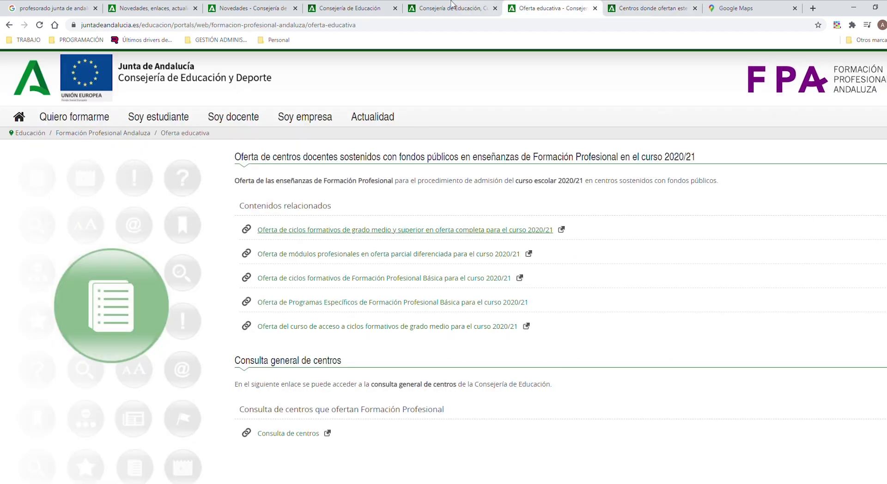
{"action": "left_click", "coordinate": [434, 5]}
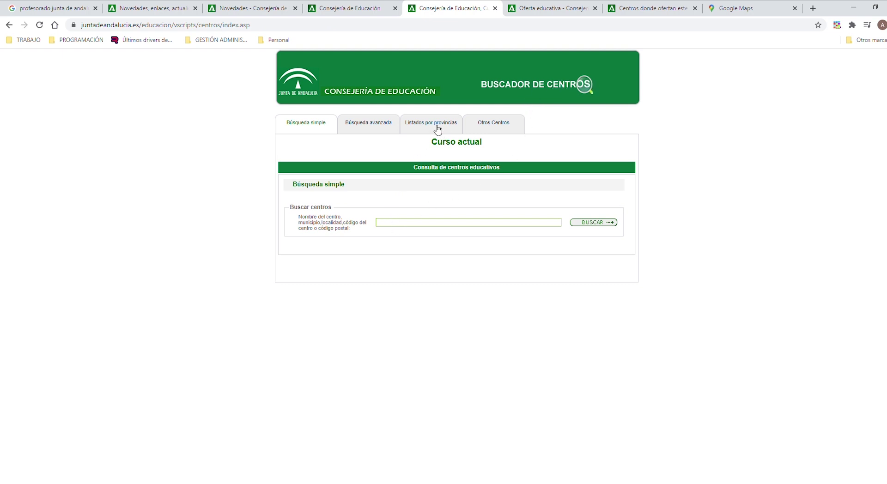
{"action": "left_click", "coordinate": [387, 122]}
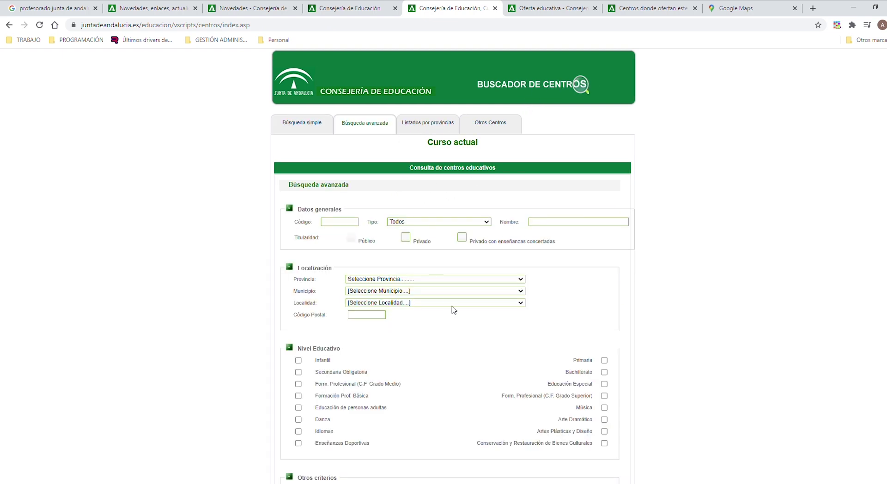
{"action": "scroll", "coordinate": [360, 342], "scroll_direction": "down", "scroll_amount": 1}
{"action": "scroll", "coordinate": [360, 342], "scroll_direction": "down", "scroll_amount": 1}
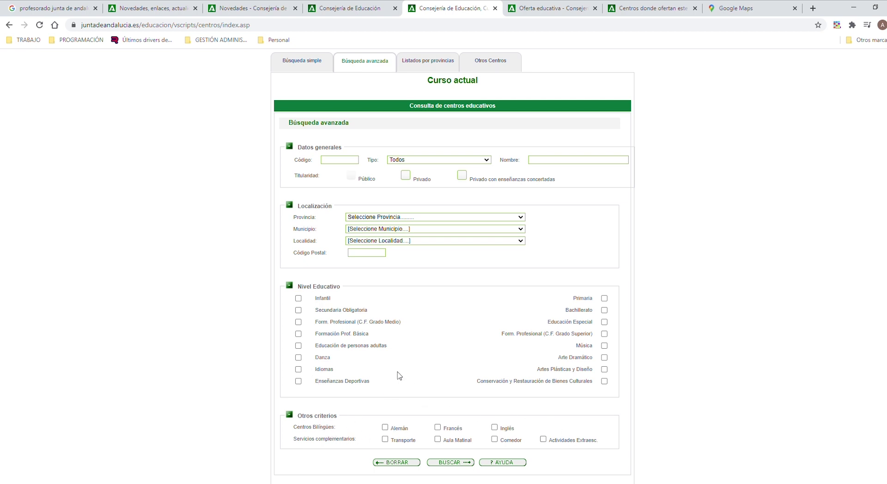
{"action": "left_click", "coordinate": [429, 61]}
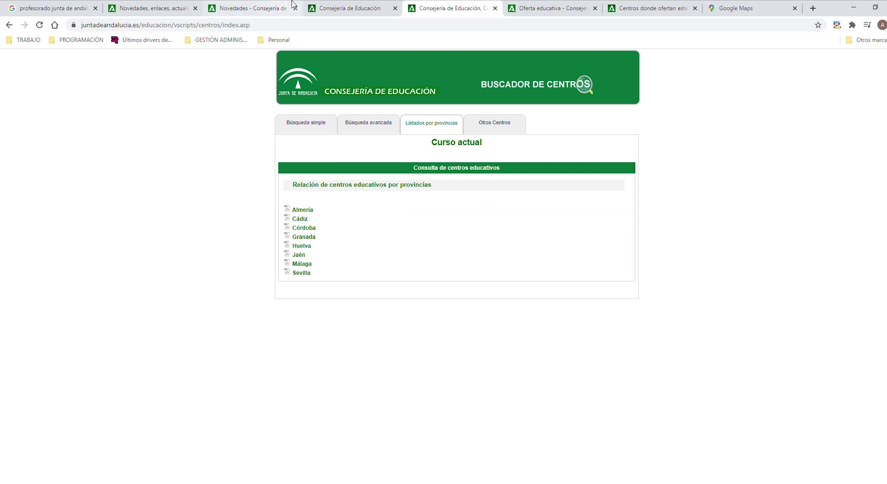
Return to the application form, shift I.E.S. Trevenque up and back down one row in the vacantes list, and delete it
{"action": "left_click", "coordinate": [272, 6]}
{"action": "left_click", "coordinate": [338, 4]}
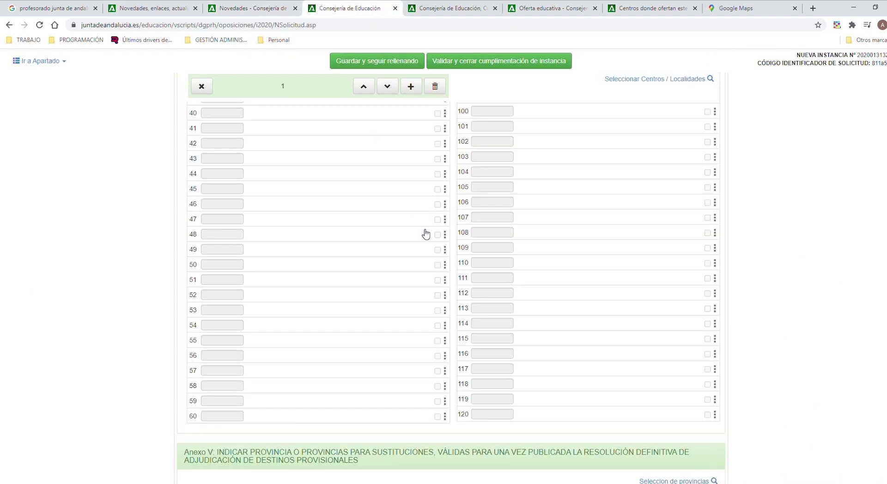
{"action": "scroll", "coordinate": [424, 235], "scroll_direction": "up", "scroll_amount": 4}
{"action": "scroll", "coordinate": [424, 231], "scroll_direction": "down", "scroll_amount": 6}
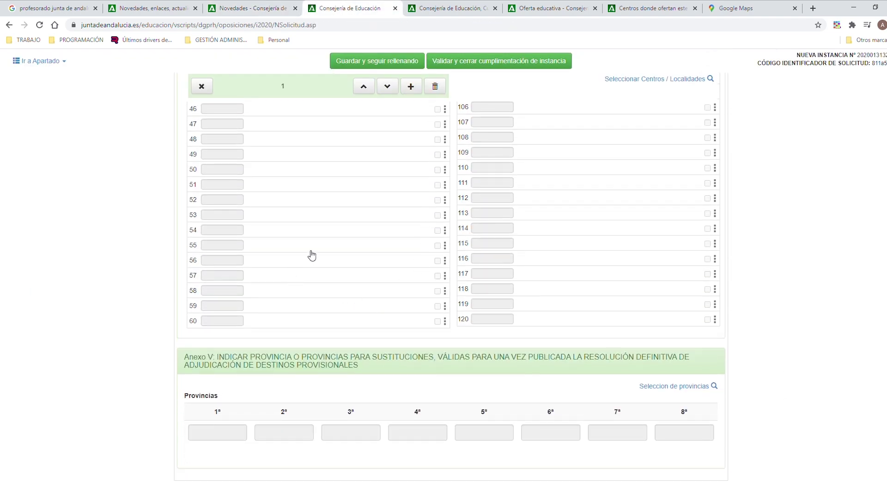
{"action": "scroll", "coordinate": [302, 344], "scroll_direction": "up", "scroll_amount": 18}
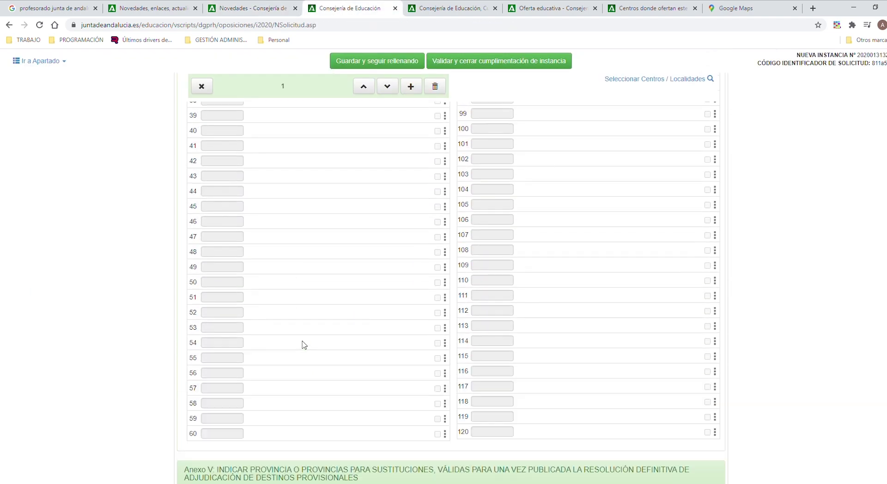
{"action": "scroll", "coordinate": [310, 348], "scroll_direction": "down", "scroll_amount": 1}
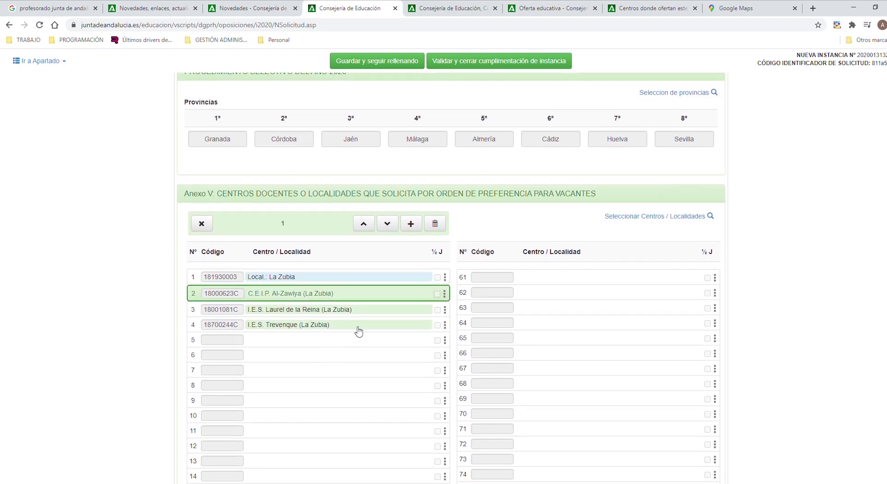
{"action": "left_click", "coordinate": [359, 329]}
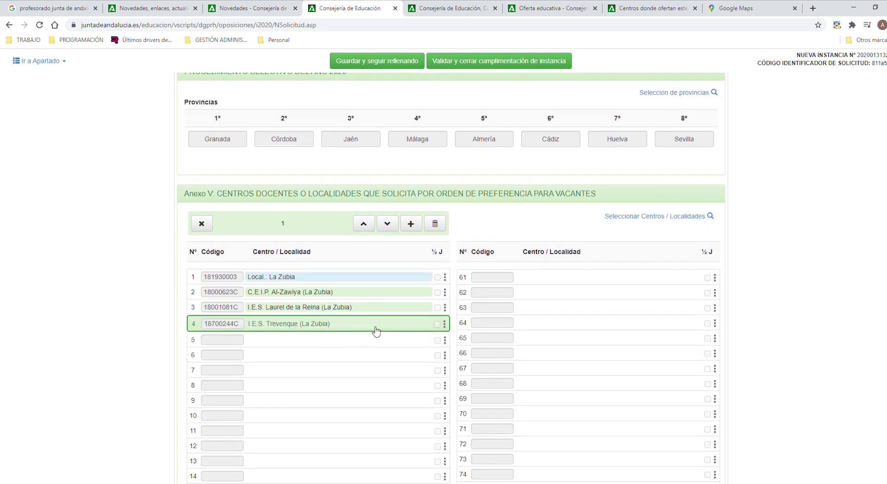
{"action": "left_click", "coordinate": [364, 224]}
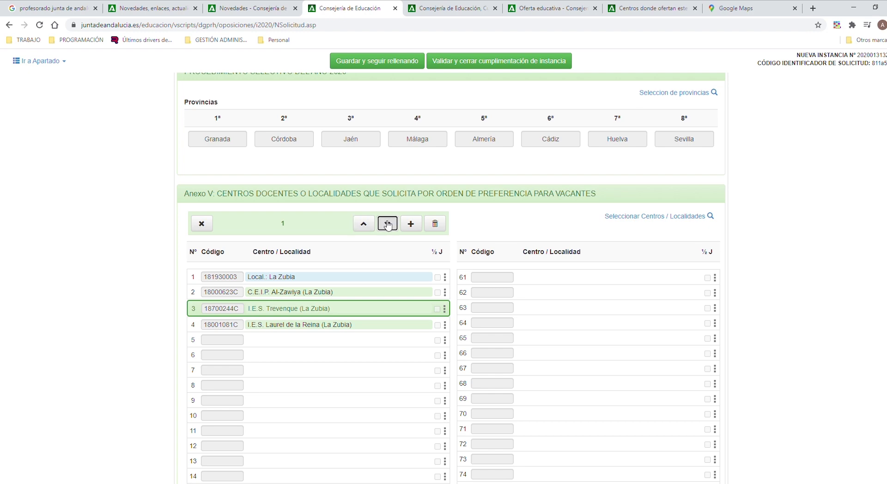
{"action": "left_click", "coordinate": [387, 224]}
{"action": "left_click", "coordinate": [435, 224]}
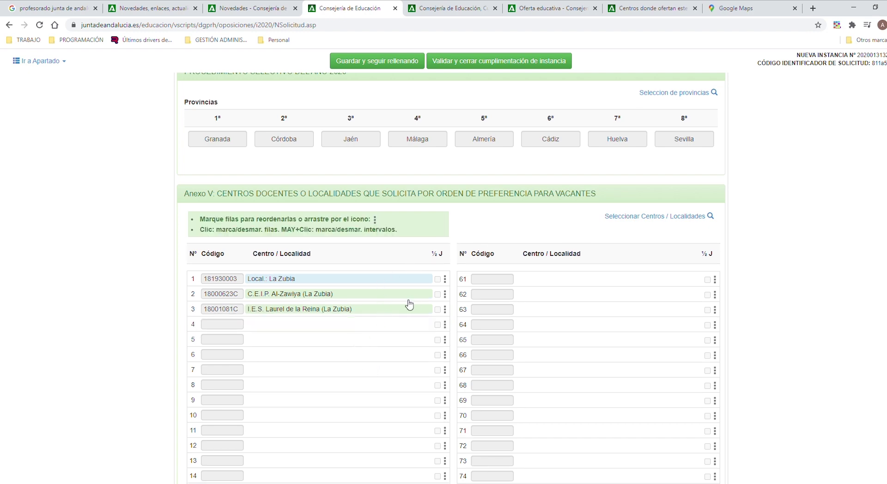
Choose Granada as the first province for sustituciones in Anexo V and accept the selection
{"action": "scroll", "coordinate": [420, 369], "scroll_direction": "down", "scroll_amount": 4}
{"action": "scroll", "coordinate": [421, 370], "scroll_direction": "down", "scroll_amount": 14}
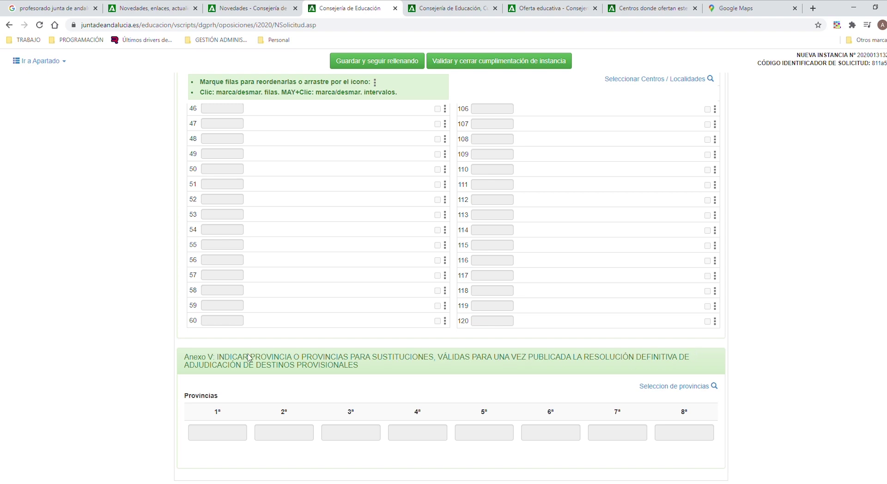
{"action": "left_click", "coordinate": [702, 388]}
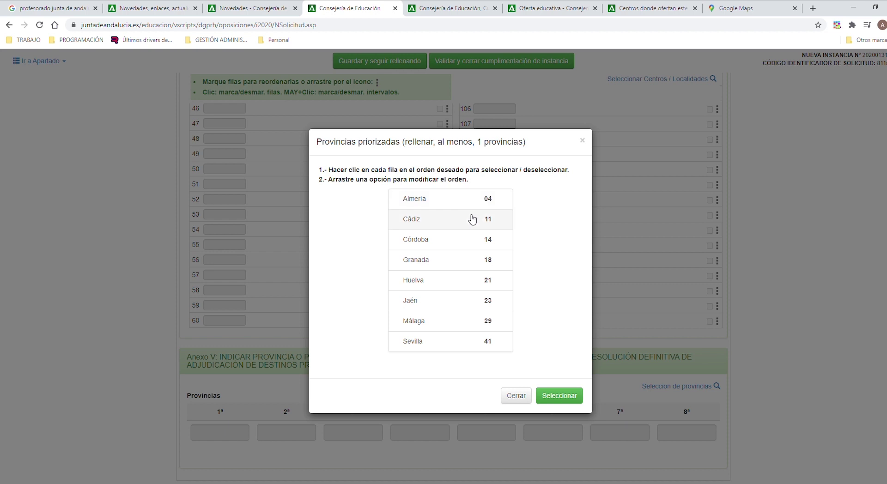
{"action": "left_click_drag", "start_coordinate": [408, 143], "coordinate": [536, 145]}
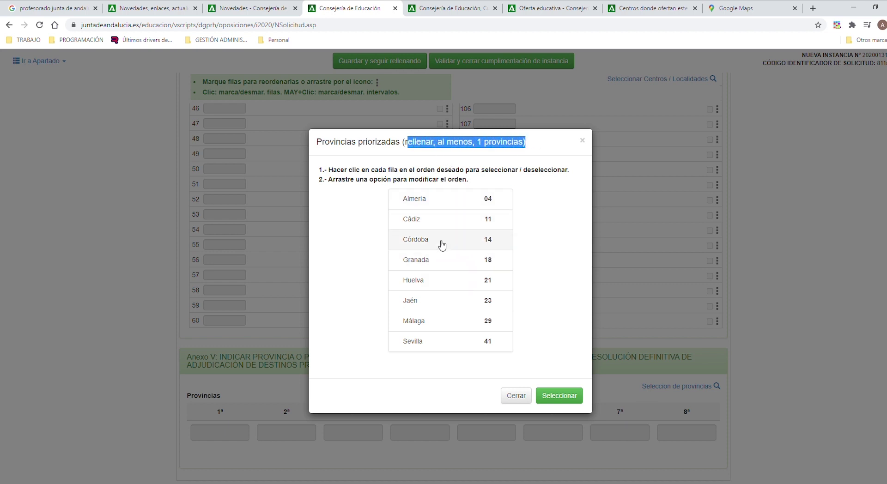
{"action": "left_click", "coordinate": [432, 262]}
{"action": "left_click", "coordinate": [566, 397]}
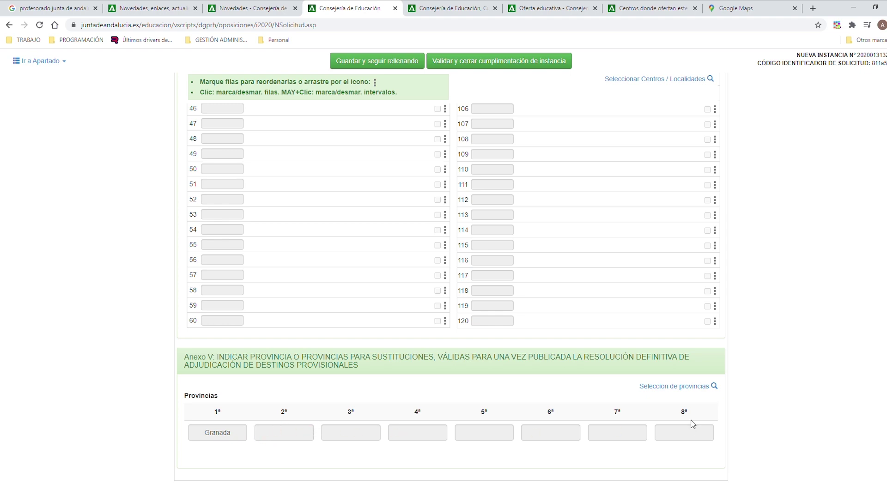
Add Cádiz as the second and Huelva as the third province for sustituciones
{"action": "left_click", "coordinate": [686, 388]}
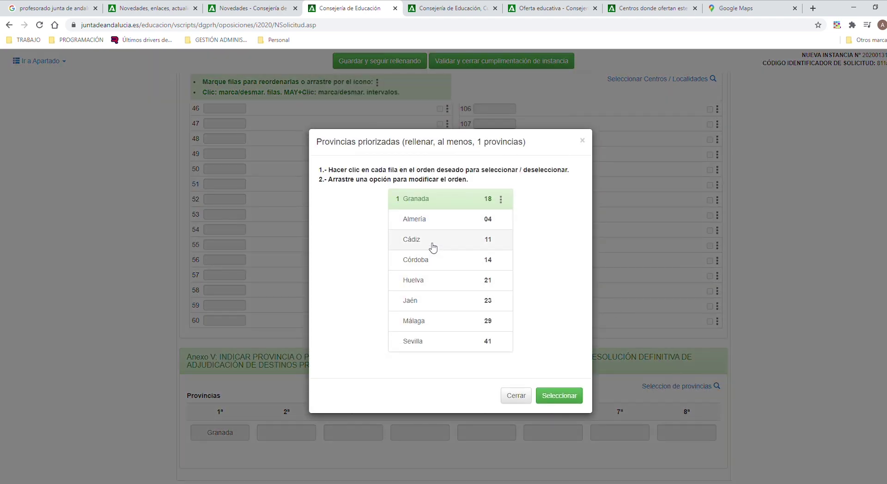
{"action": "left_click", "coordinate": [417, 242]}
{"action": "left_click", "coordinate": [559, 396]}
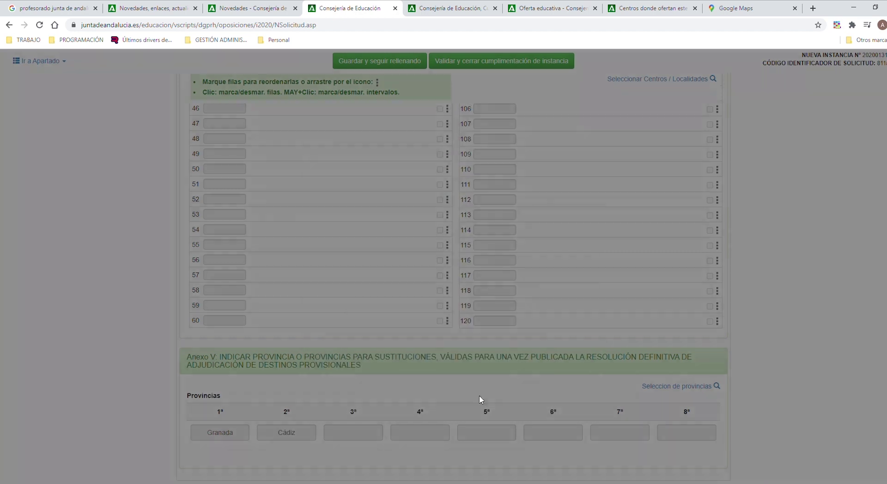
{"action": "left_click", "coordinate": [674, 386]}
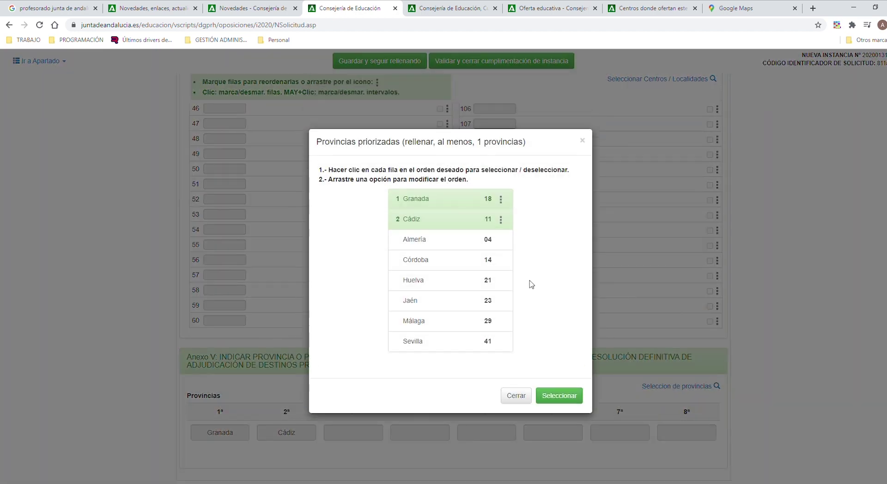
{"action": "left_click", "coordinate": [433, 287]}
{"action": "left_click", "coordinate": [559, 396]}
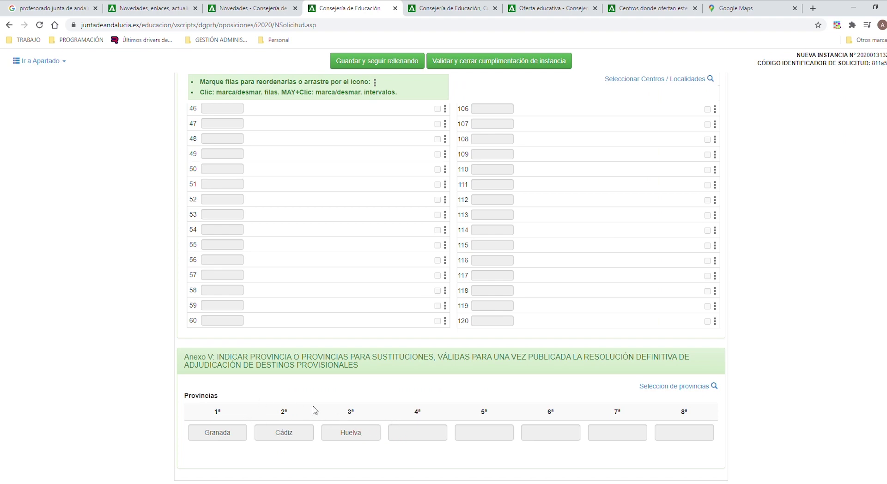
Add Almería, Córdoba, Jaén, Málaga and Sevilla, in that order, as the fourth to eighth provinces for sustituciones and accept the selection
{"action": "left_click", "coordinate": [684, 386]}
{"action": "left_click", "coordinate": [419, 260]}
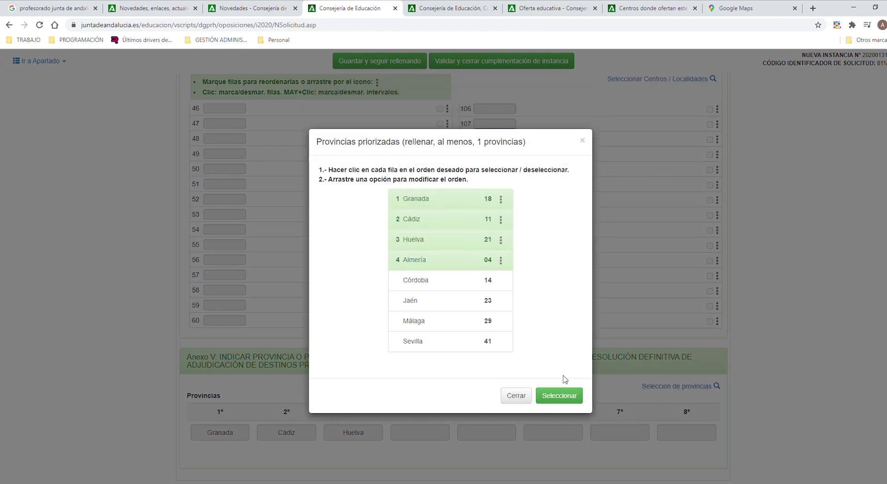
{"action": "left_click", "coordinate": [443, 280]}
{"action": "left_click", "coordinate": [430, 302]}
{"action": "left_click", "coordinate": [424, 322]}
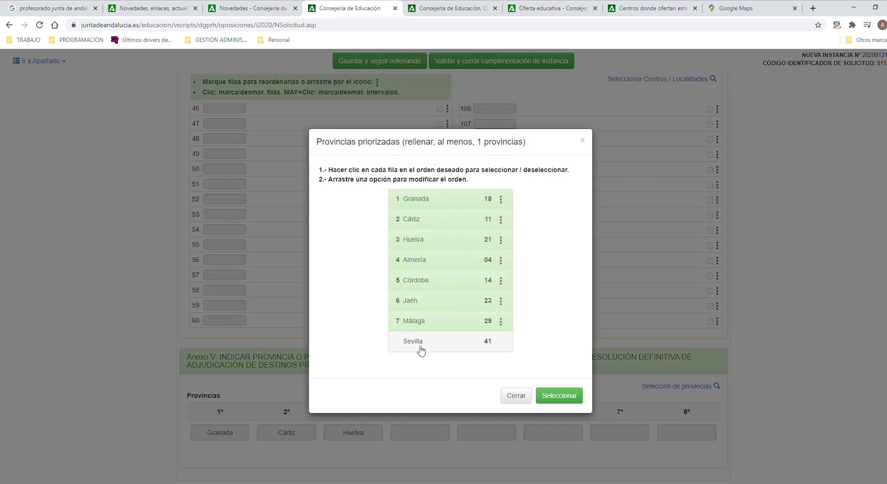
{"action": "left_click", "coordinate": [420, 350]}
{"action": "left_click", "coordinate": [560, 397]}
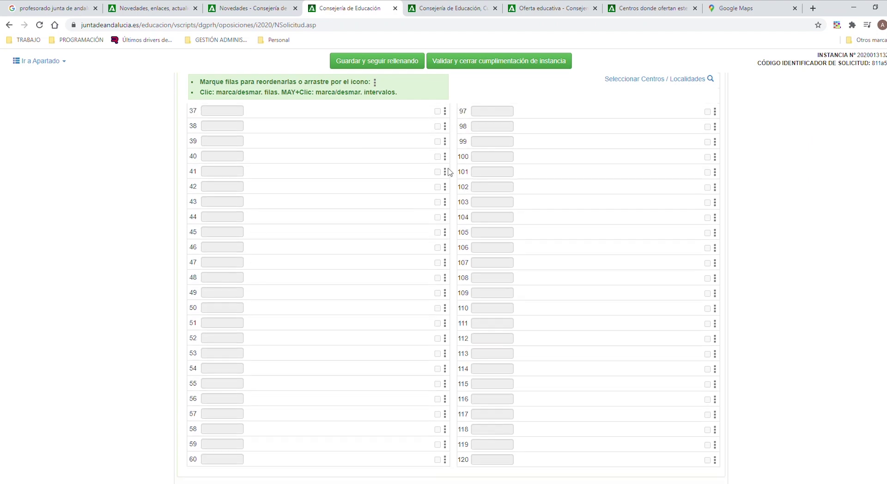
{"action": "scroll", "coordinate": [376, 215], "scroll_direction": "down", "scroll_amount": 3}
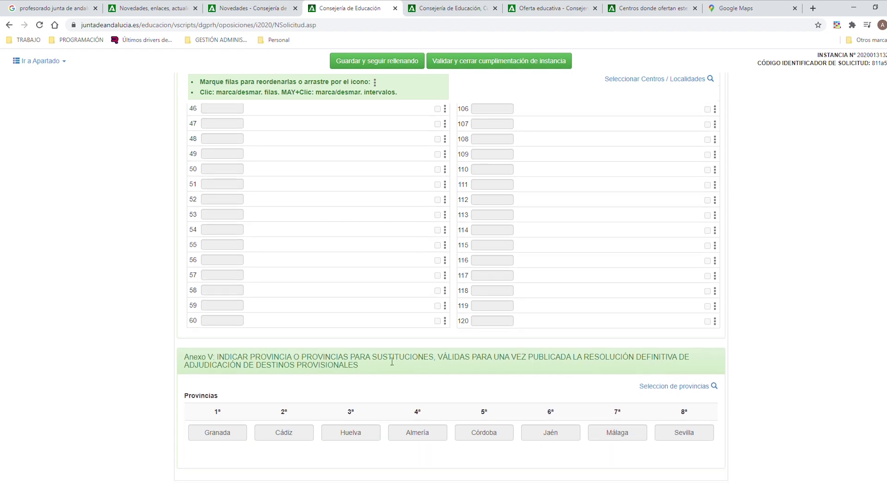
Save the completed application form, validate it and confirm closing the solicitud
{"action": "scroll", "coordinate": [462, 347], "scroll_direction": "up", "scroll_amount": 3}
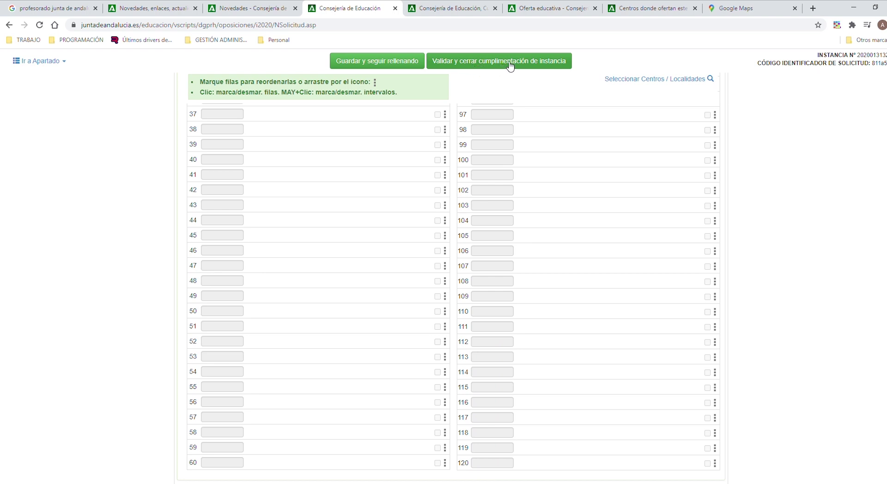
{"action": "left_click", "coordinate": [354, 67]}
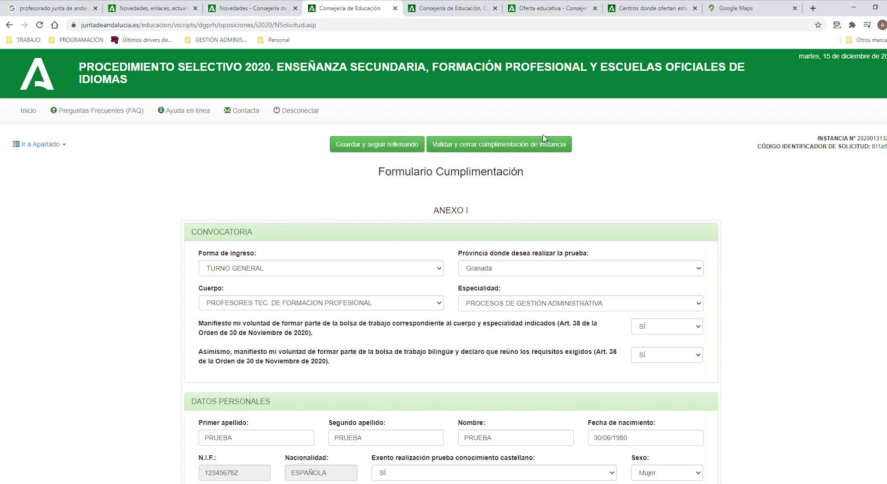
{"action": "left_click", "coordinate": [447, 148]}
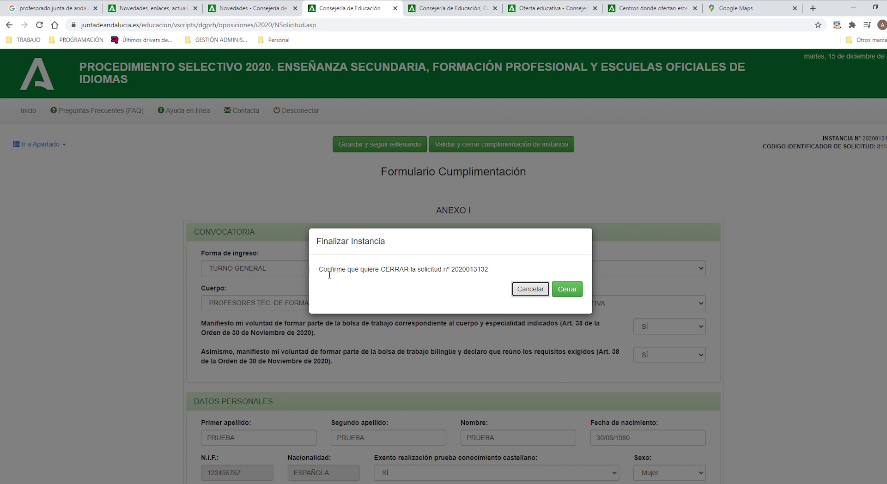
{"action": "left_click_drag", "start_coordinate": [324, 271], "coordinate": [479, 273]}
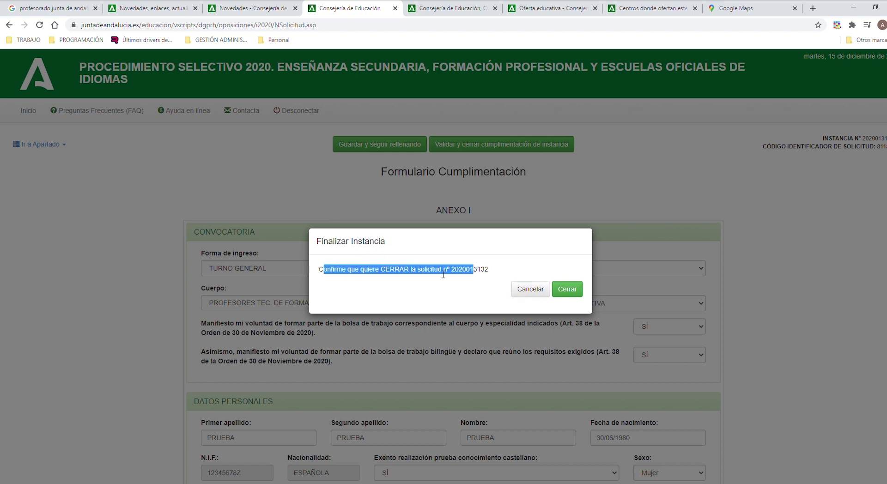
{"action": "left_click", "coordinate": [462, 276]}
{"action": "double_click", "coordinate": [464, 272]}
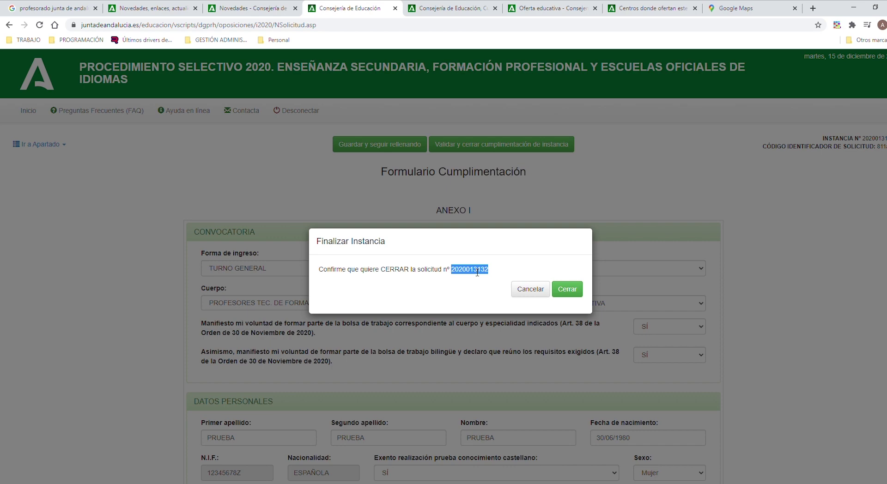
{"action": "left_click", "coordinate": [566, 291]}
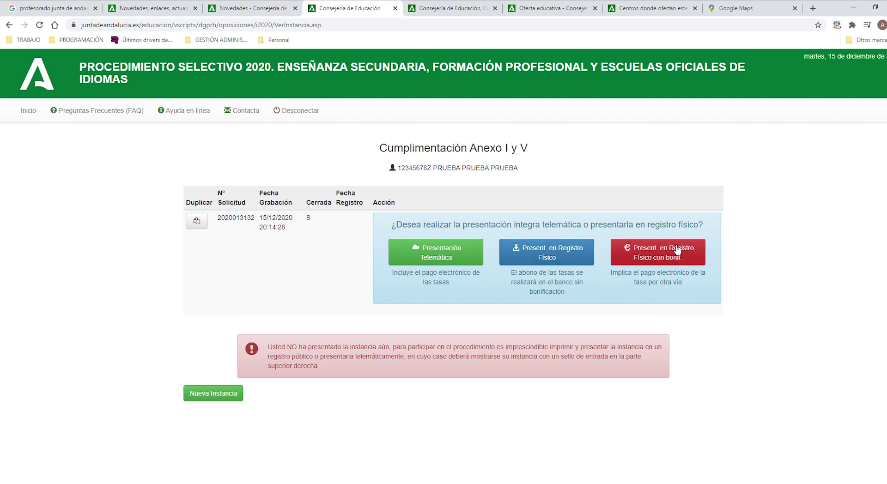
Choose Presentación Telemática for the closed solicitud and start its teletramitación, continuing to the file attachment page
{"action": "left_click", "coordinate": [460, 261]}
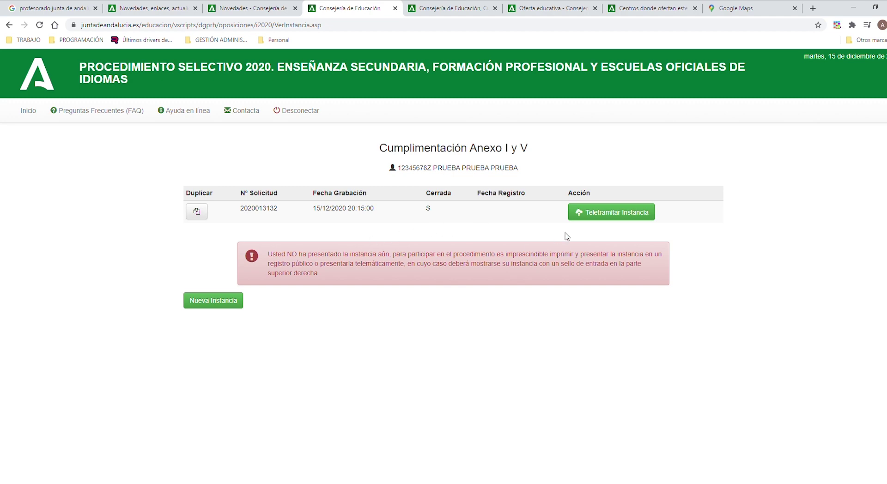
{"action": "left_click", "coordinate": [609, 217]}
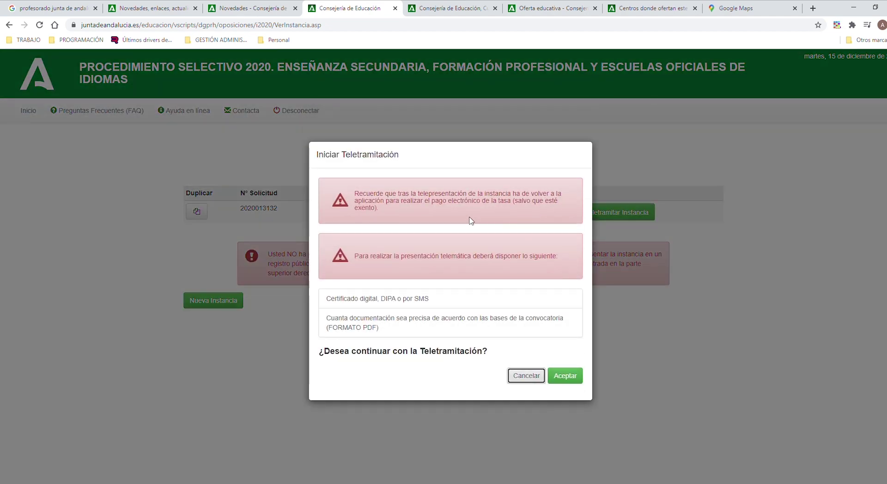
{"action": "left_click", "coordinate": [563, 376]}
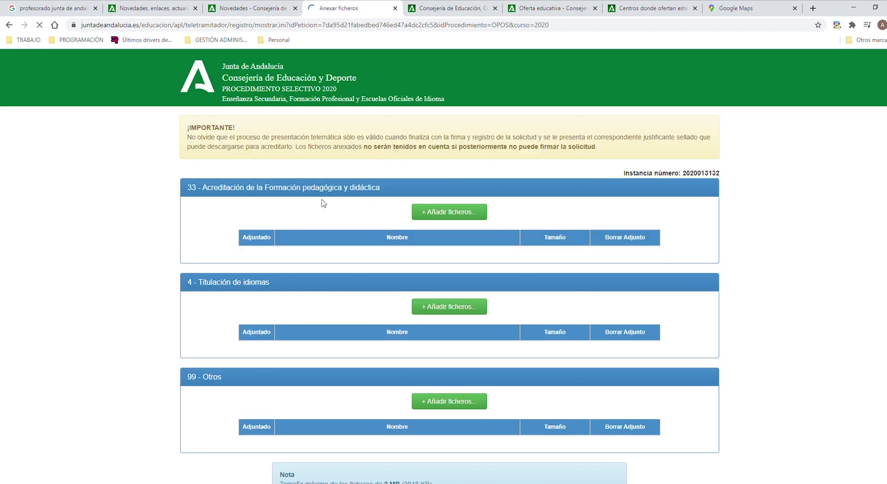
{"action": "scroll", "coordinate": [529, 225], "scroll_direction": "down", "scroll_amount": 2}
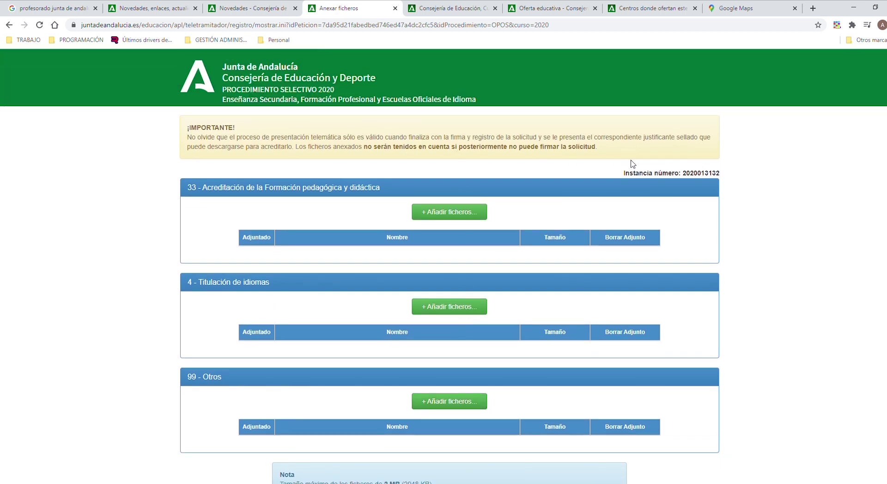
{"action": "scroll", "coordinate": [535, 283], "scroll_direction": "down", "scroll_amount": 2}
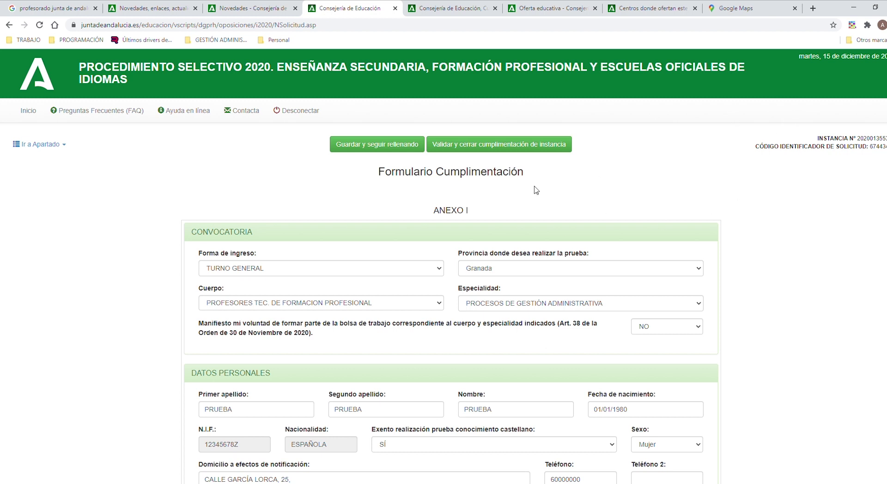
Save and validate the new application form for Procesos de Gestión Administrativa in Granada, and confirm closing this instancia
{"action": "left_click", "coordinate": [365, 145]}
{"action": "left_click", "coordinate": [476, 146]}
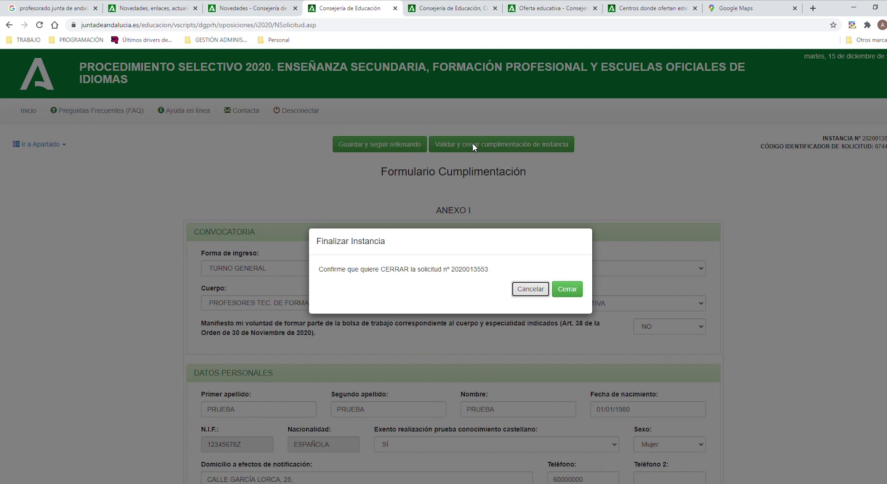
{"action": "left_click_drag", "start_coordinate": [489, 270], "coordinate": [455, 273]}
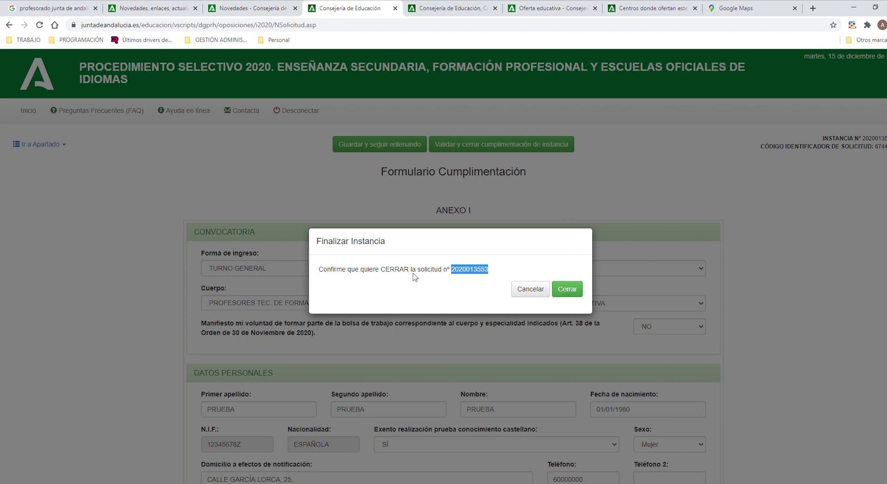
{"action": "left_click", "coordinate": [577, 293]}
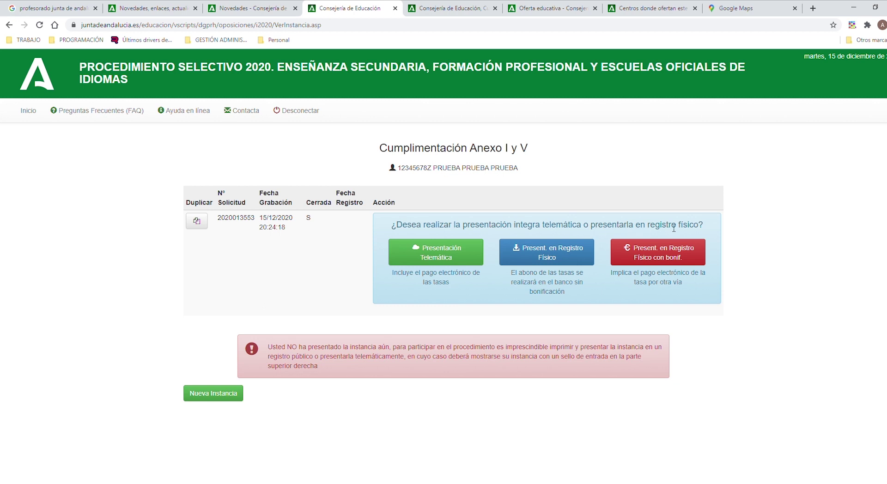
Select Presentación Telemática for the newly closed instancia and accept starting the teletramitación
{"action": "left_click", "coordinate": [459, 259]}
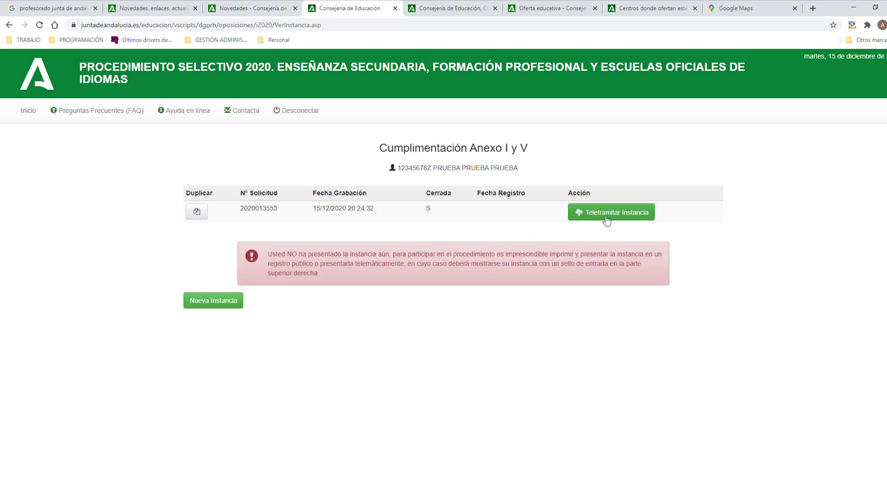
{"action": "left_click", "coordinate": [607, 217]}
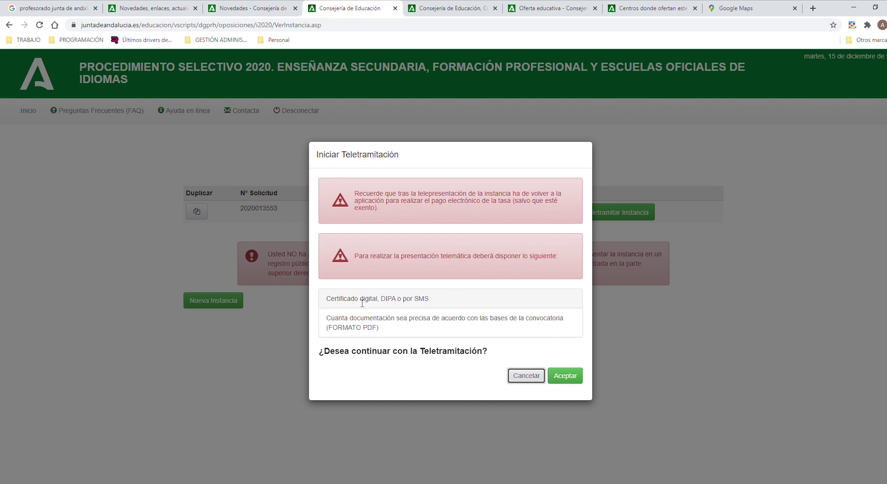
{"action": "left_click_drag", "start_coordinate": [429, 299], "coordinate": [414, 299]}
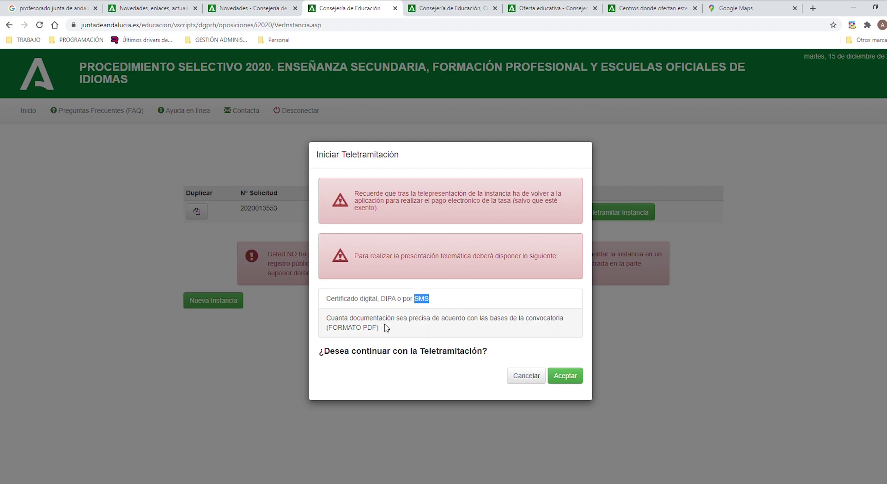
{"action": "left_click", "coordinate": [566, 375]}
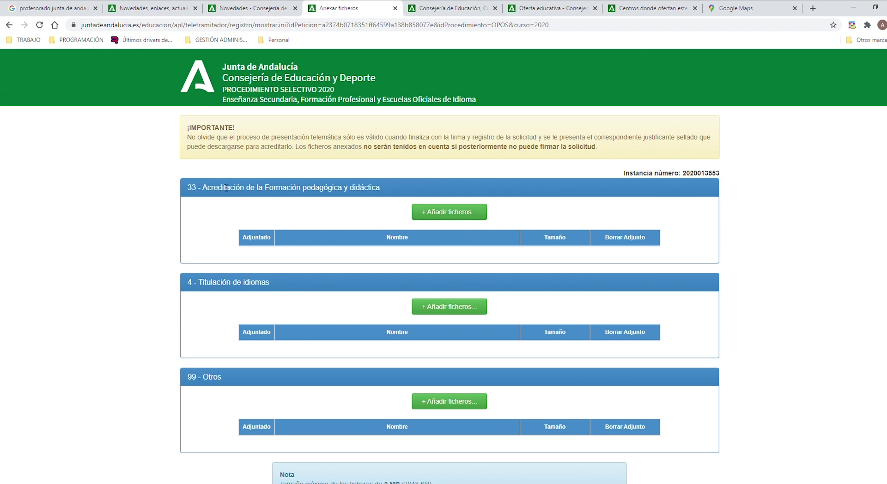
Review the attachment sections, proceed to Firmar Solicitud without attaching files, and request the SMS signing code
{"action": "left_click_drag", "start_coordinate": [225, 188], "coordinate": [382, 195]}
{"action": "scroll", "coordinate": [345, 257], "scroll_direction": "down", "scroll_amount": 1}
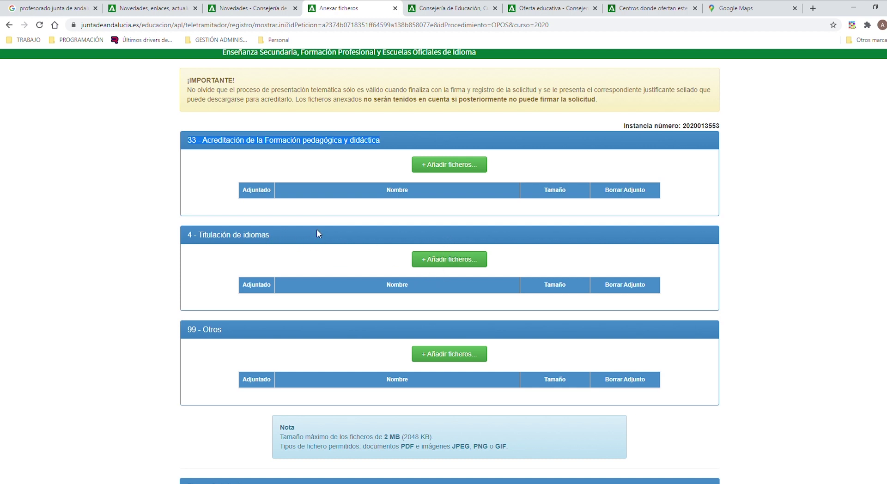
{"action": "scroll", "coordinate": [329, 247], "scroll_direction": "down", "scroll_amount": 1}
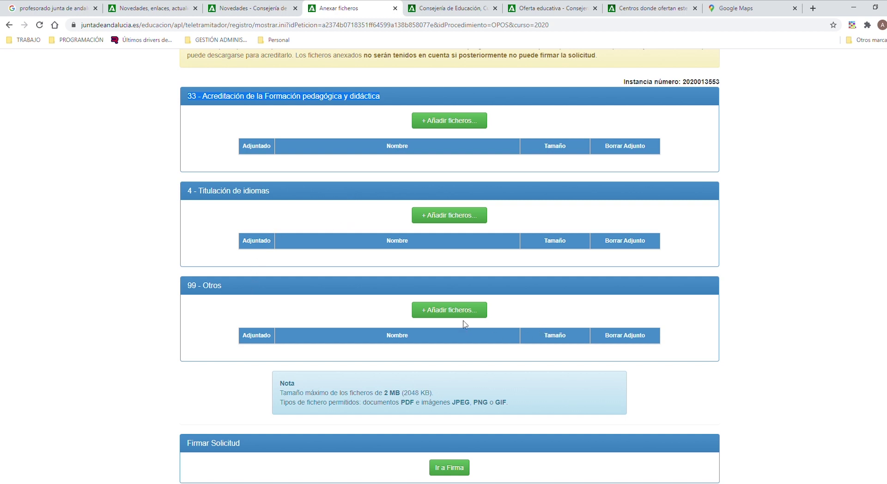
{"action": "left_click", "coordinate": [458, 468]}
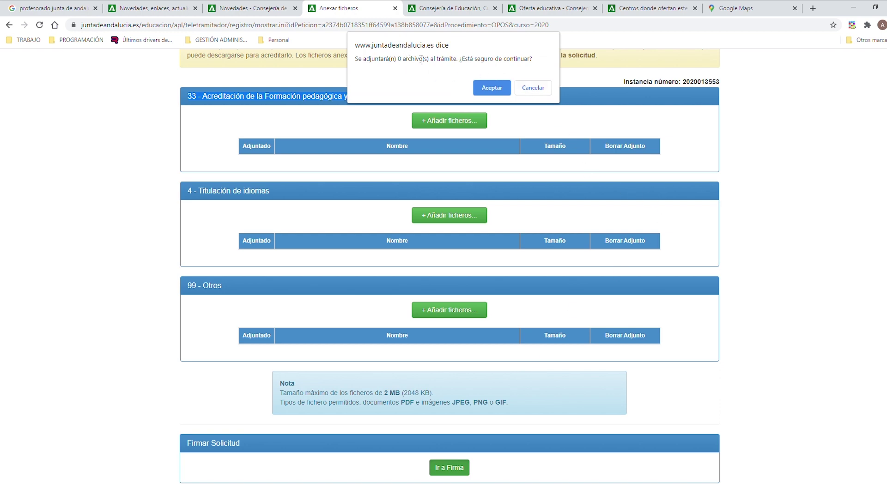
{"action": "left_click", "coordinate": [493, 88]}
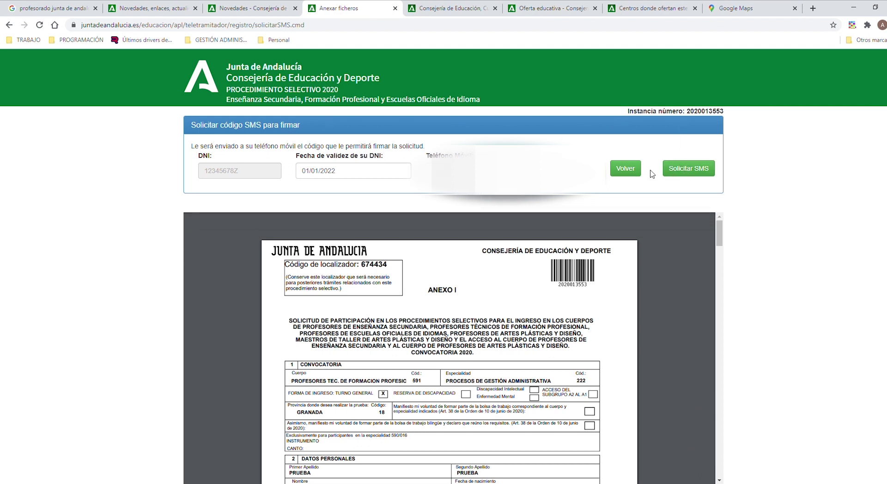
{"action": "left_click", "coordinate": [668, 172]}
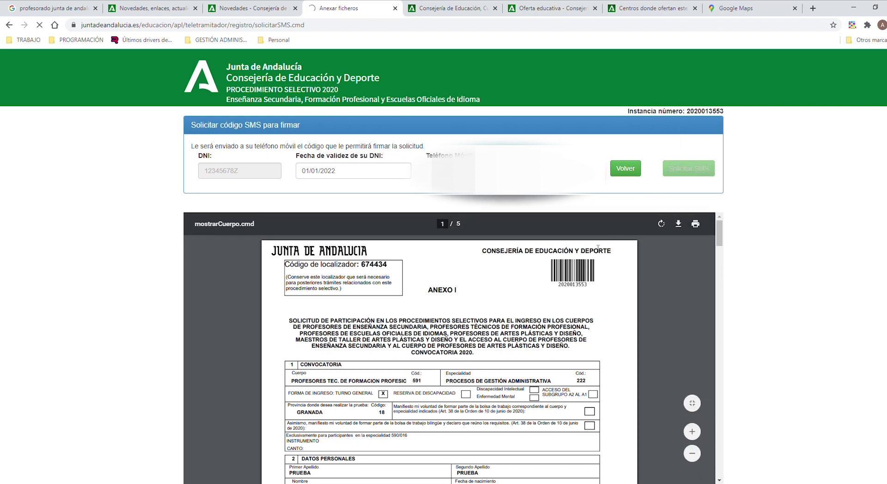